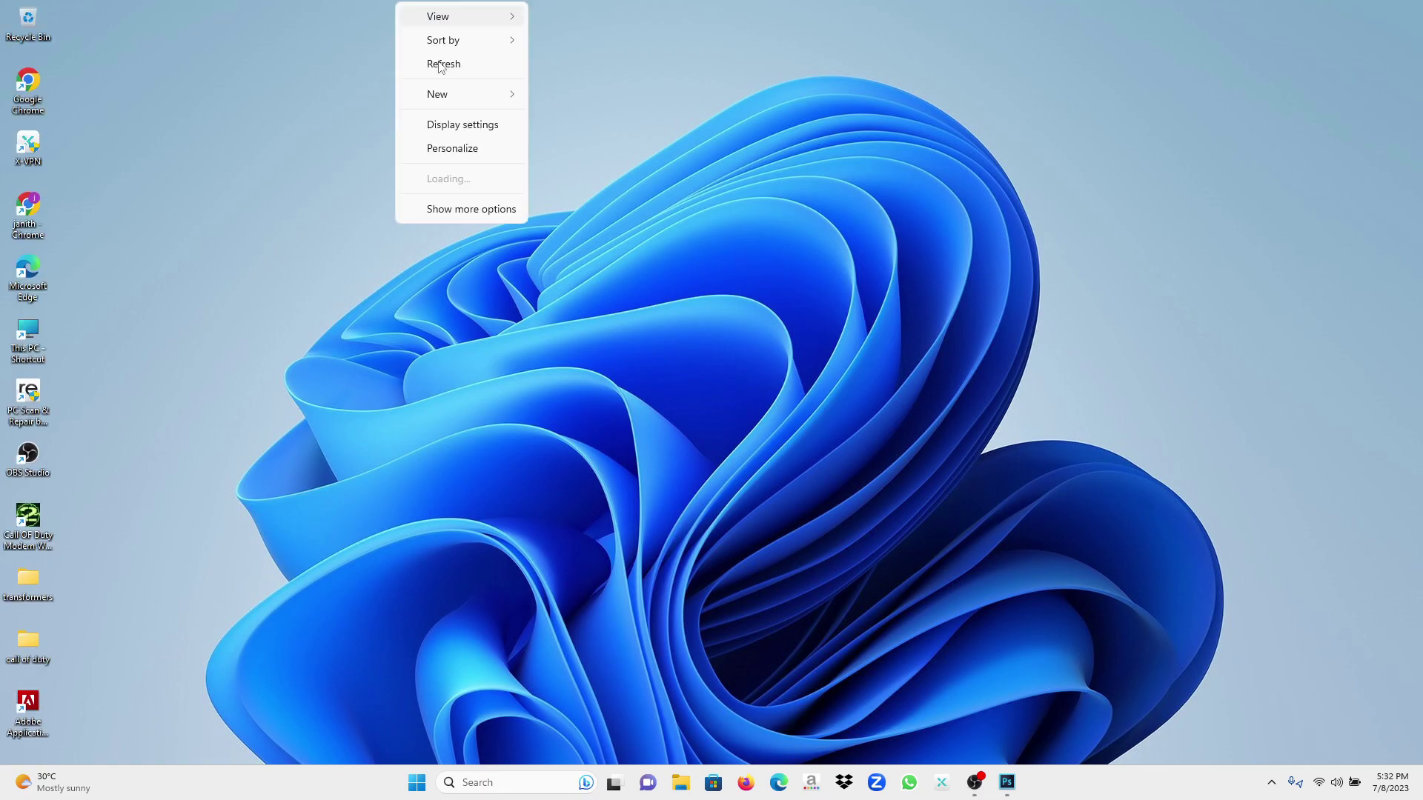
right_click(232, 6)
left_click(304, 65)
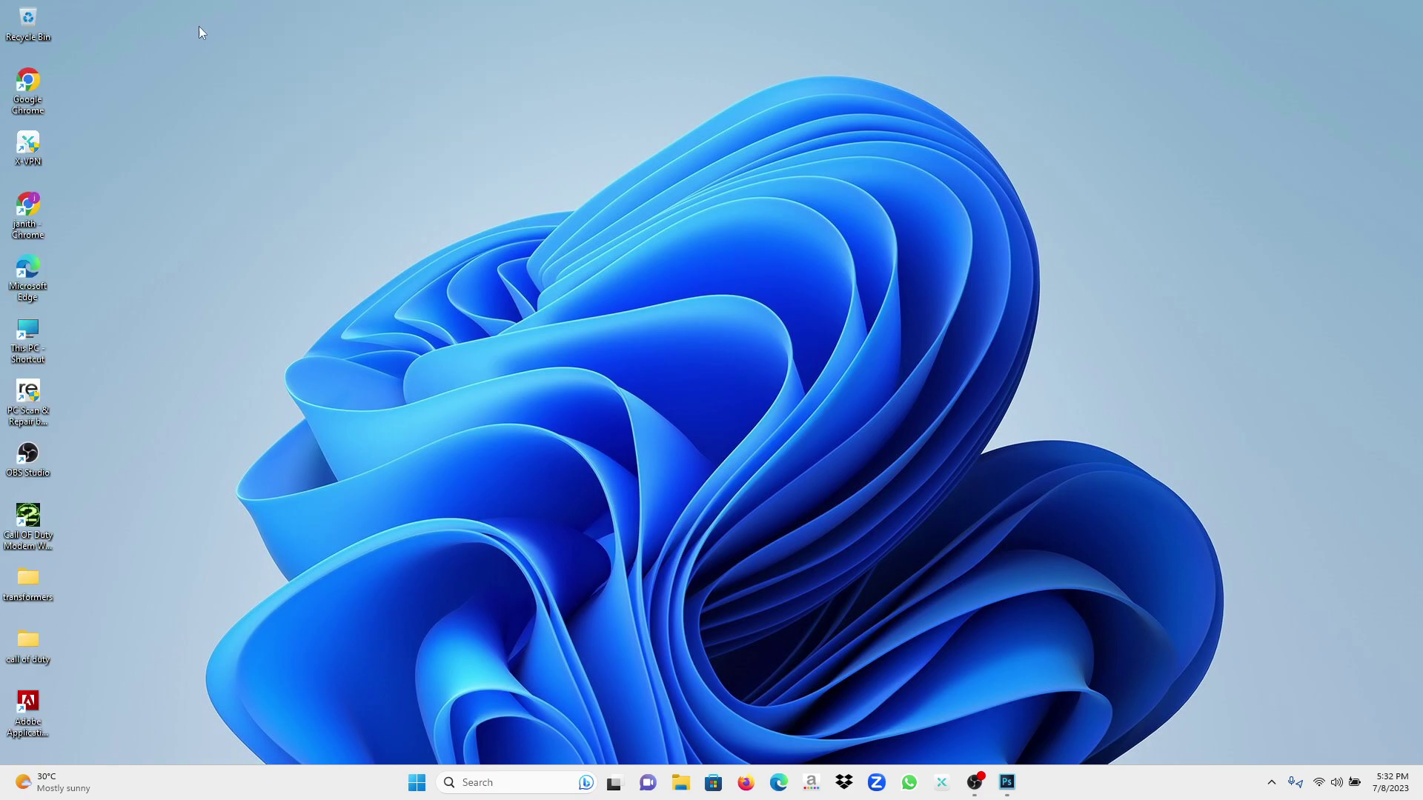
right_click(186, 5)
left_click(229, 63)
right_click(178, 6)
left_click(213, 66)
- Switch to Photoshop and start a new document, entering Project as its name
left_click(1007, 788)
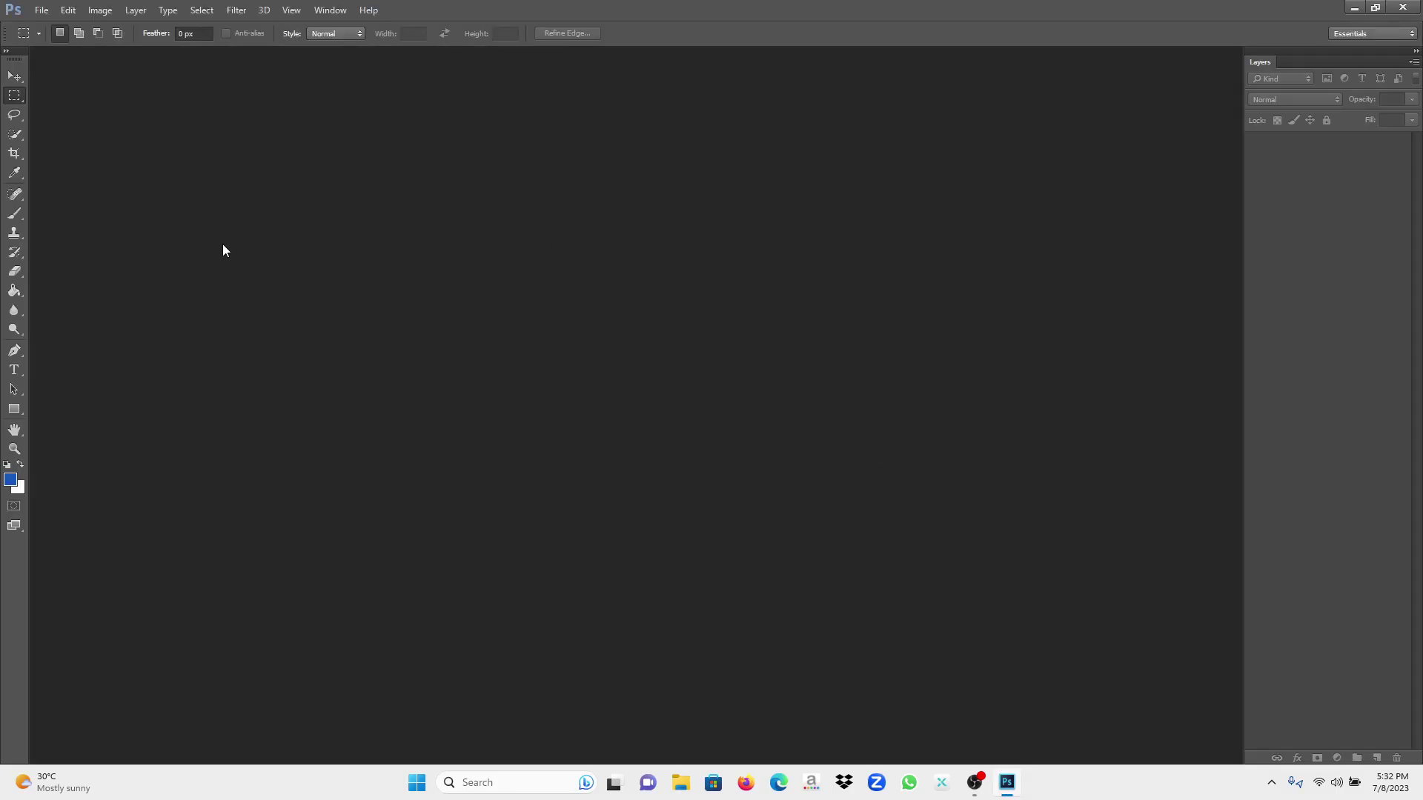
left_click(38, 11)
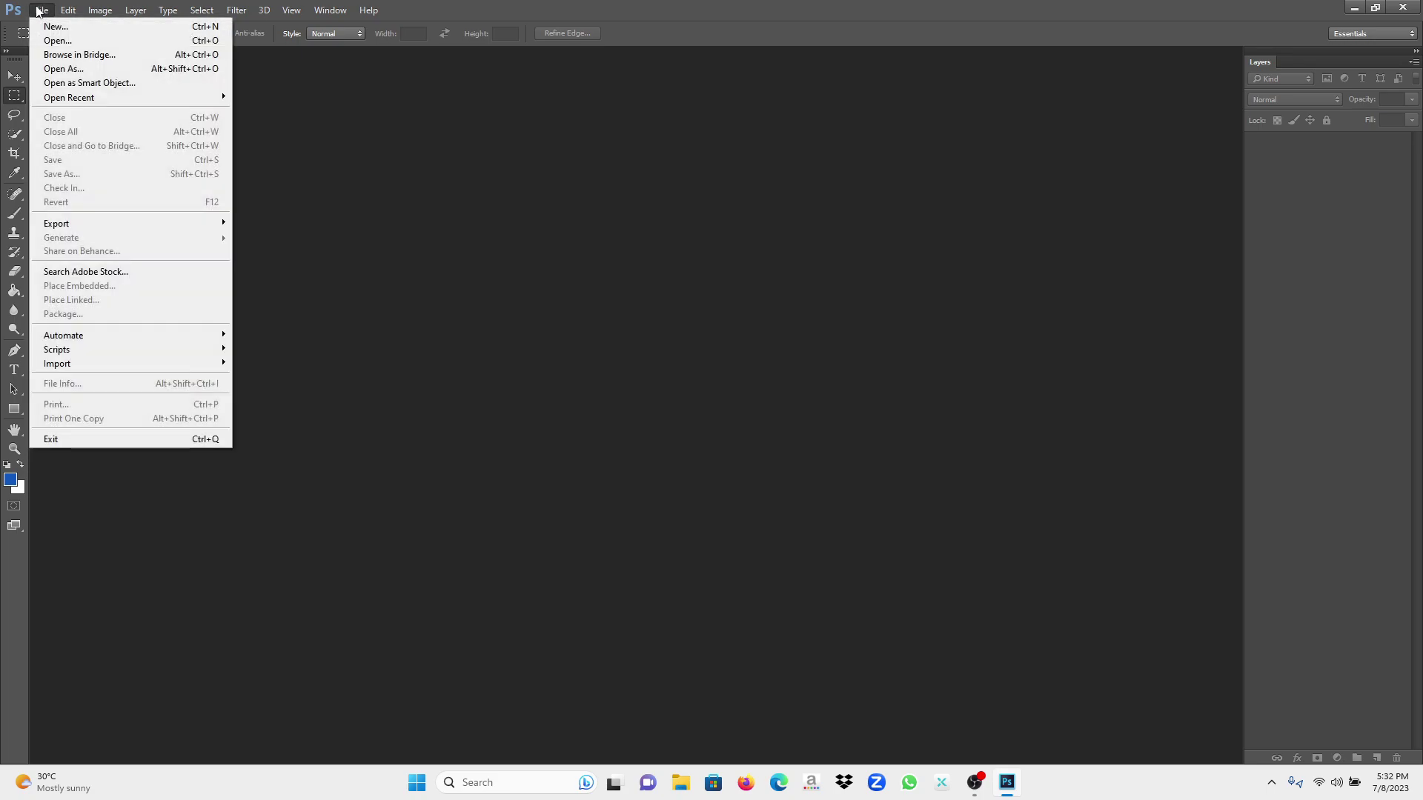
left_click(71, 27)
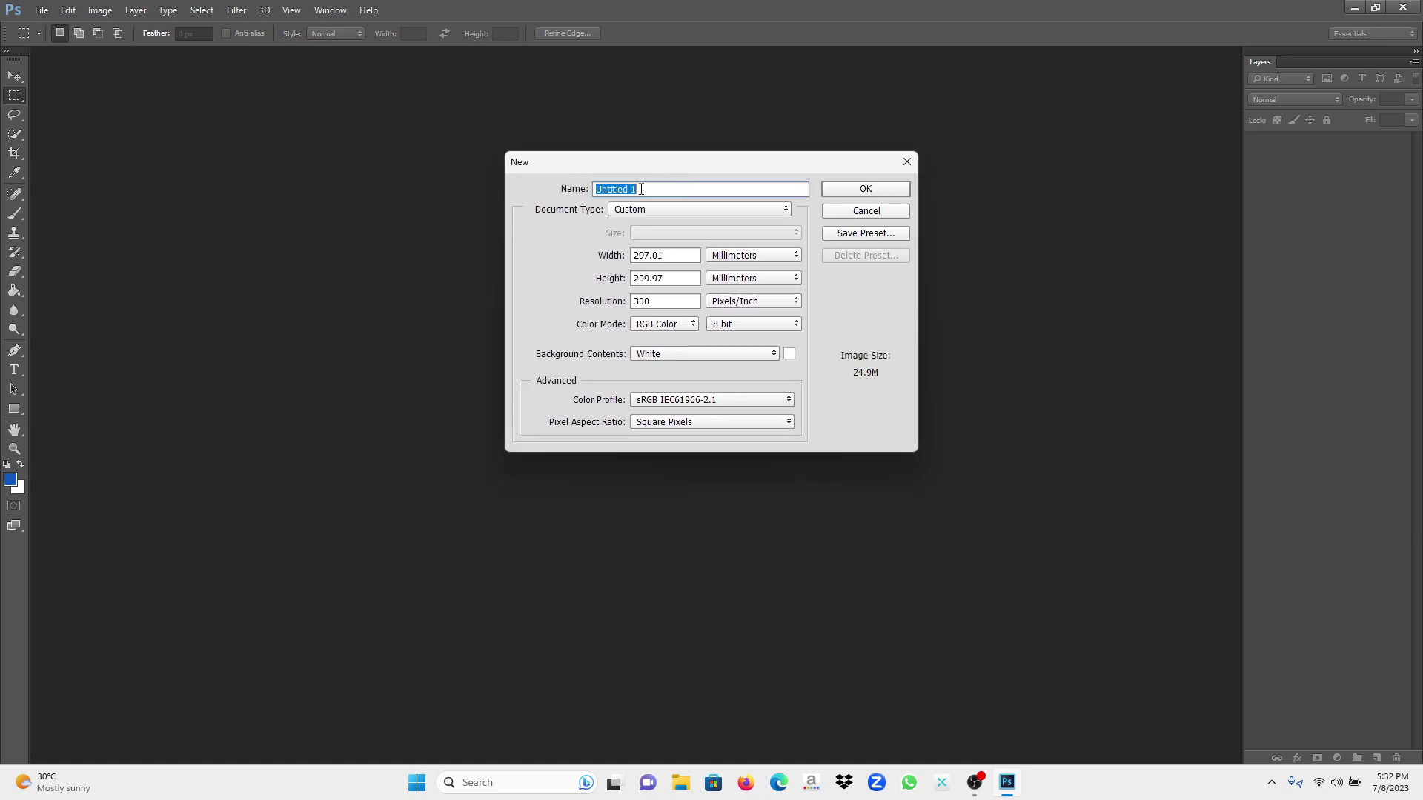
key("BackSpace")
key("Caps_Lock")
type("P")
key("Caps_Lock")
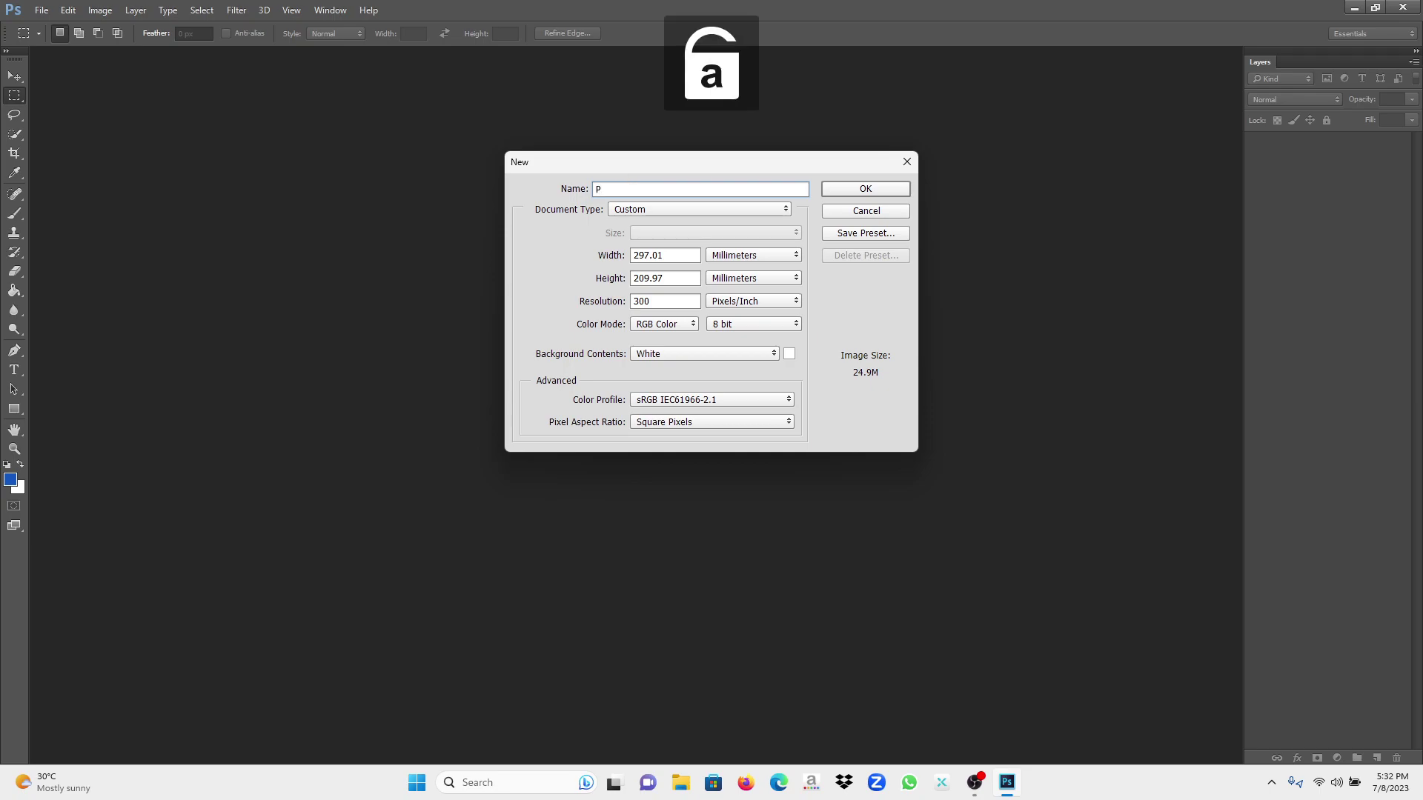
type("roject")
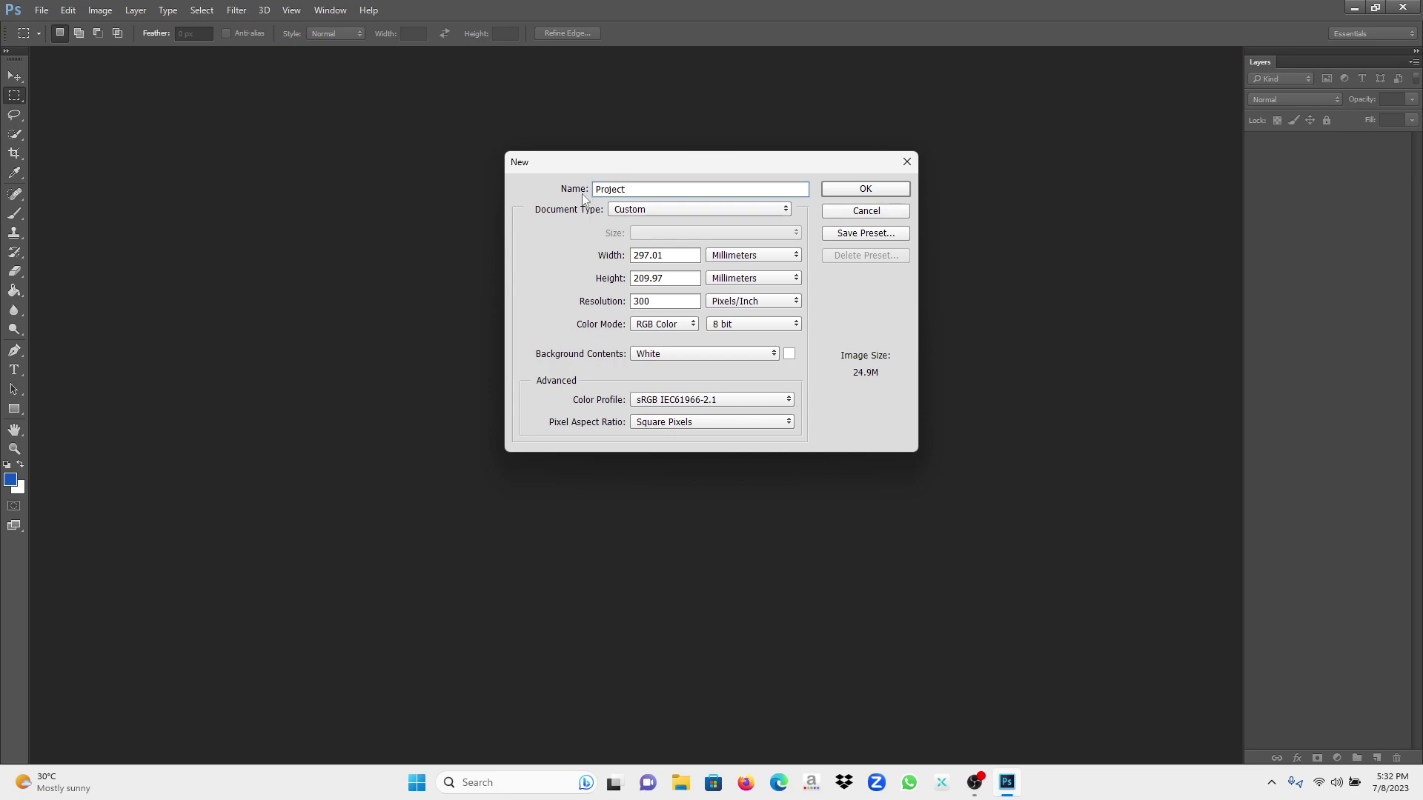
- Set the new document's width to 297 mm and its height to 210 mm
double_click(663, 255)
key("BackSpace")
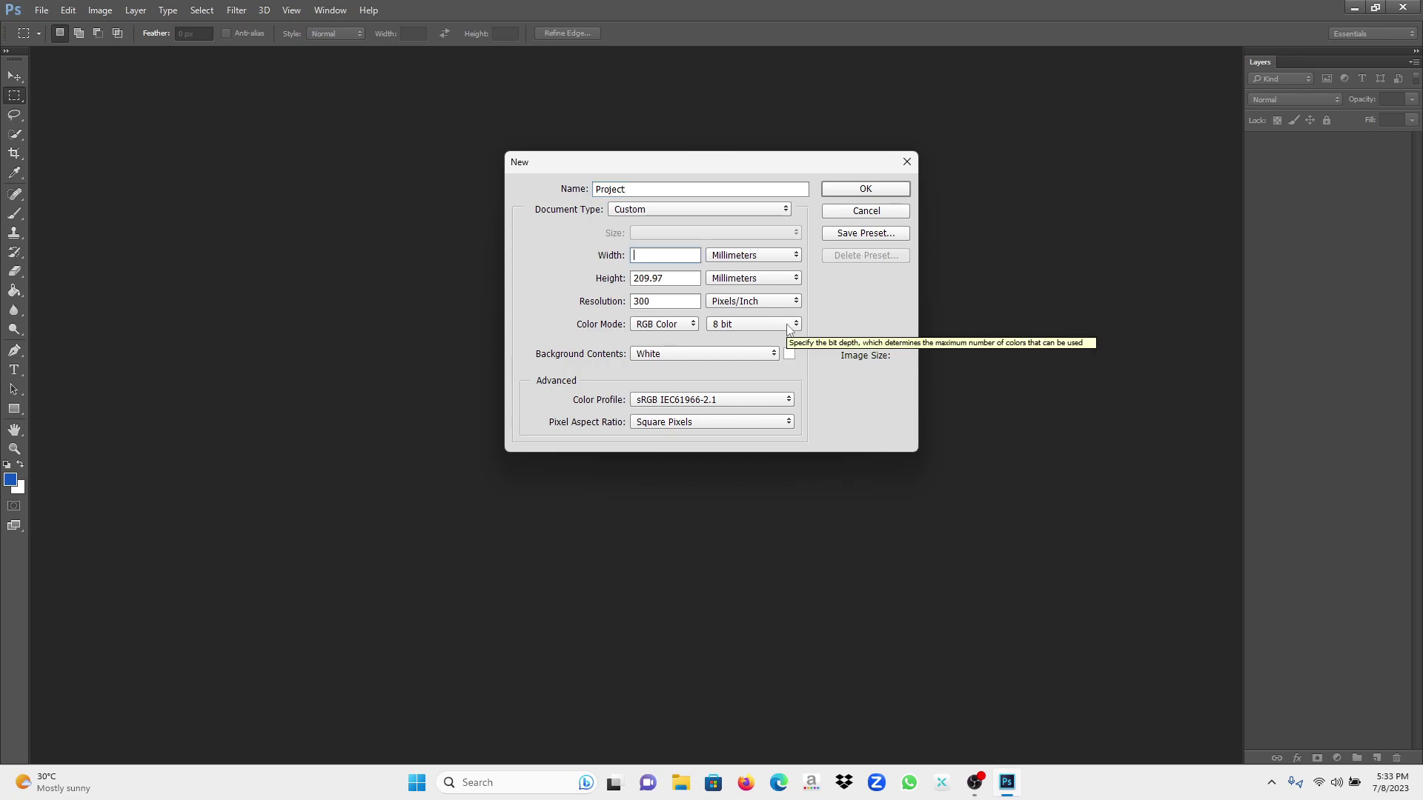
type("297")
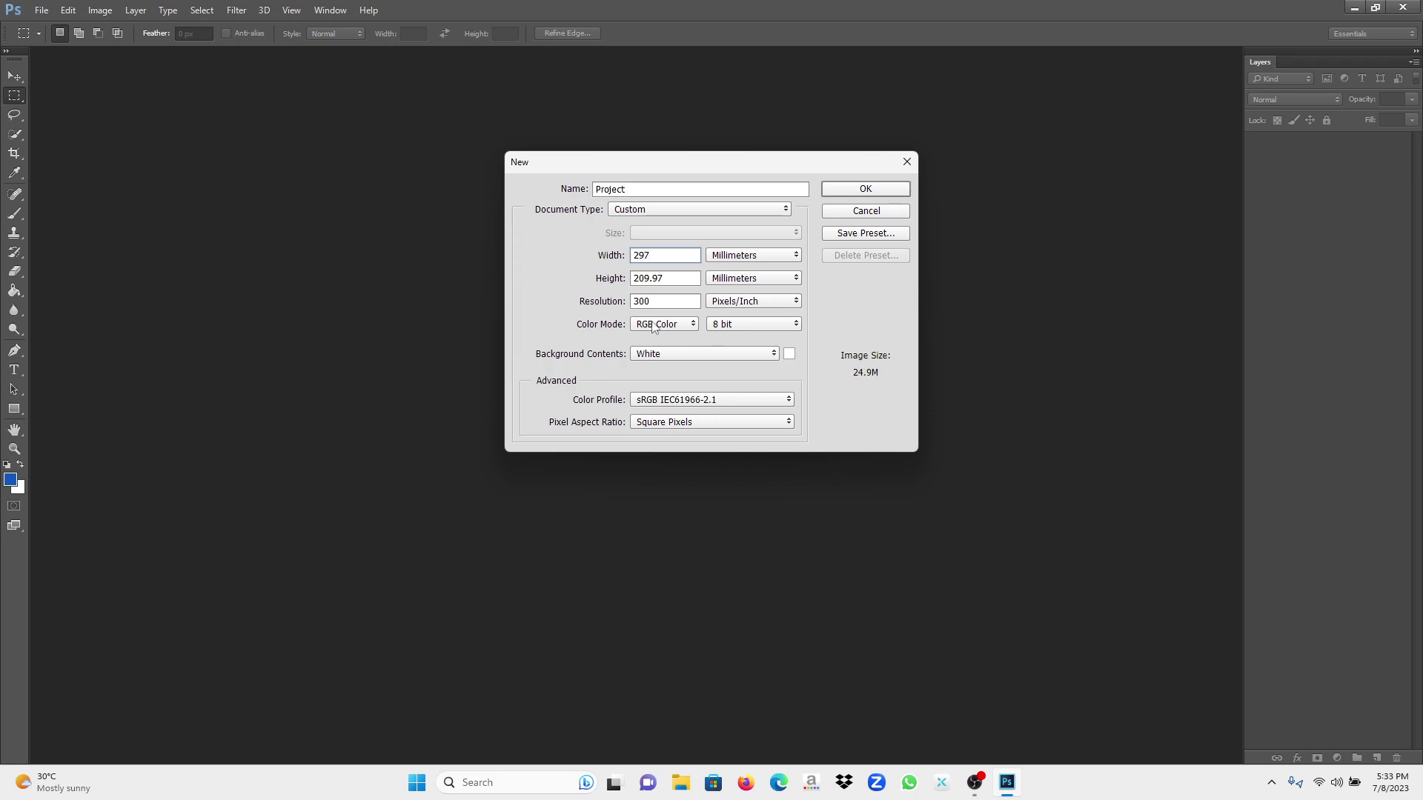
left_click_drag(663, 281, 622, 281)
key("BackSpace")
type("210")
- Choose the Working RGB: sRGB IEC61966-2.1 colour profile, change the document name to Project 1 and create the document
left_click(661, 300)
left_click(689, 327)
left_click(736, 401)
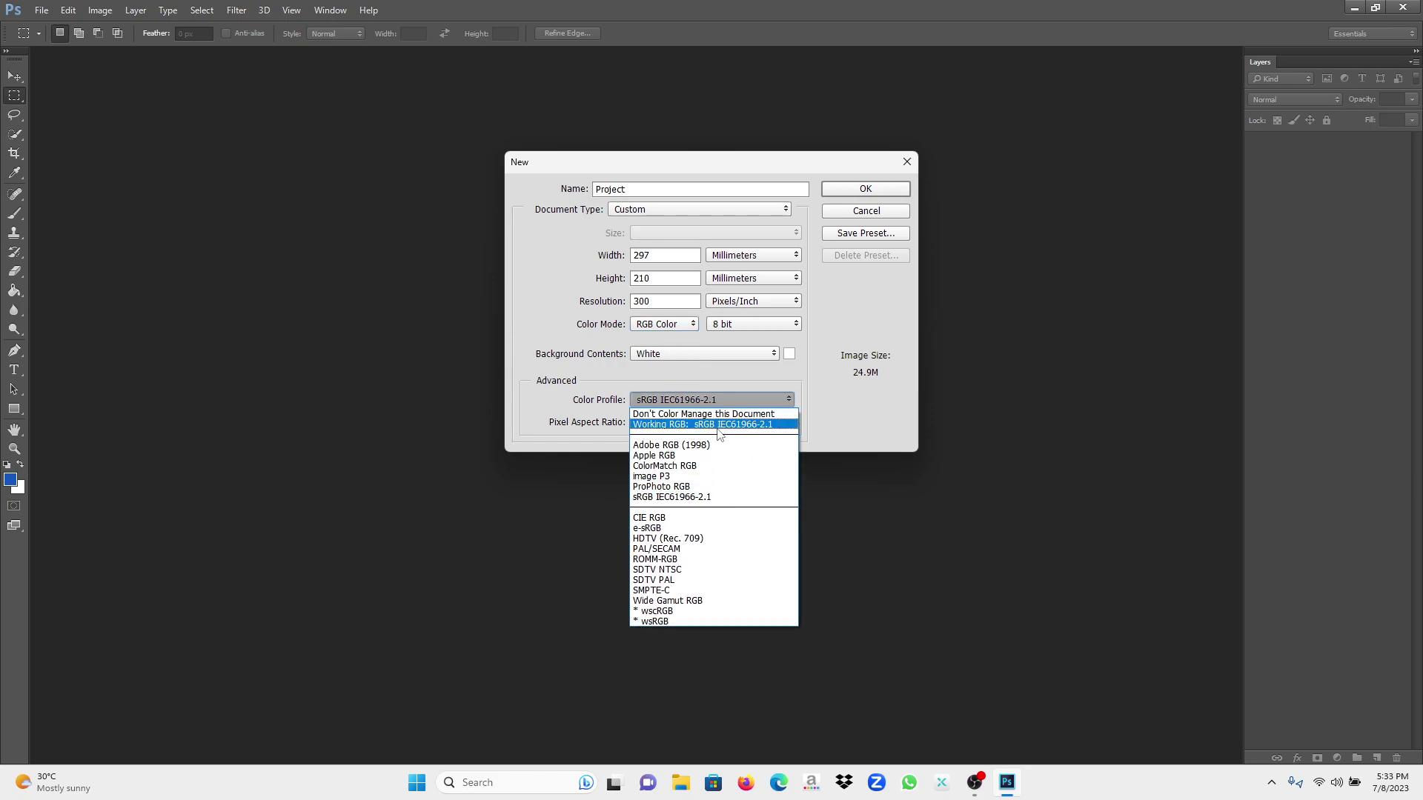
left_click(711, 425)
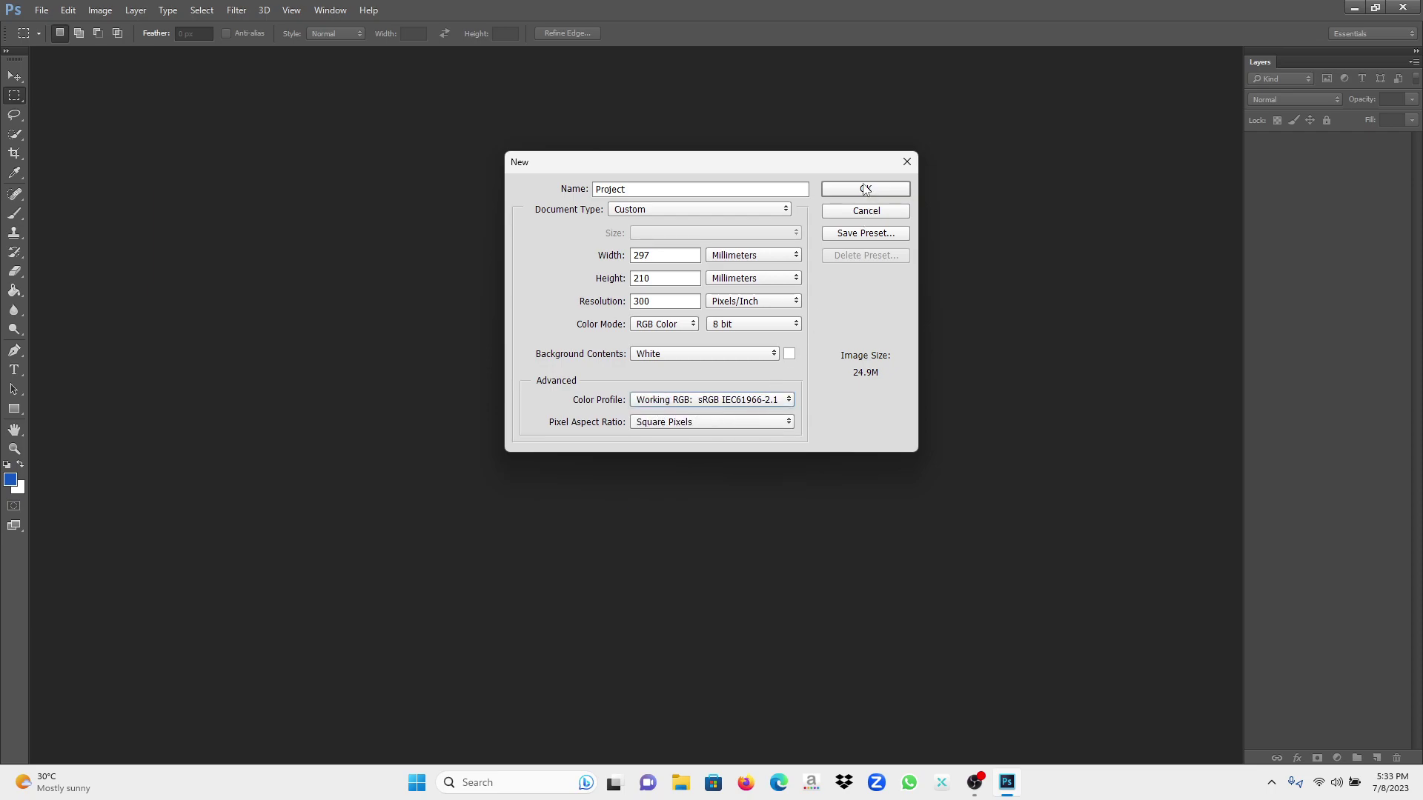
left_click(633, 191)
left_click(883, 187)
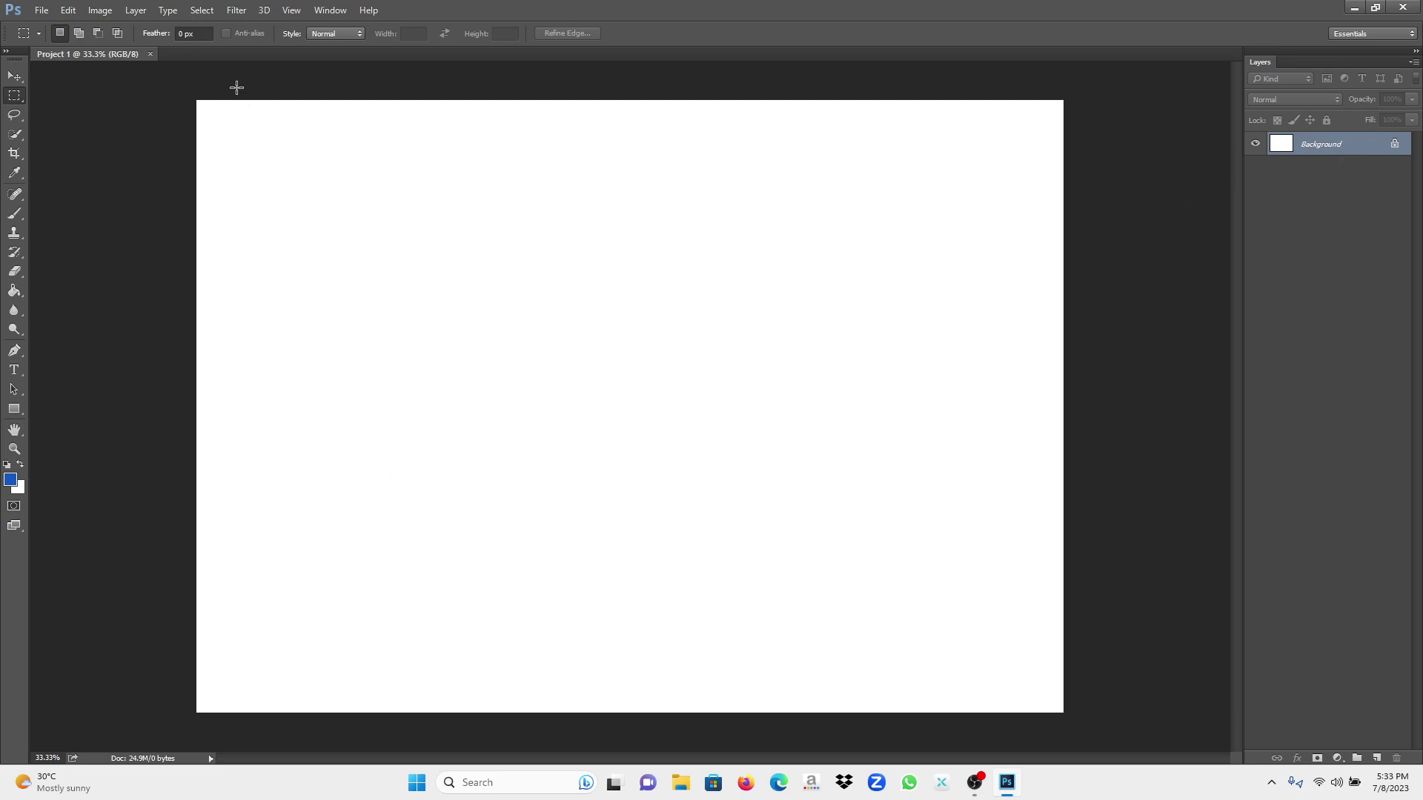
- Try to open the Planet9_Wallpaper_5000x2813 image from the Acer folder in Pictures
left_click(41, 10)
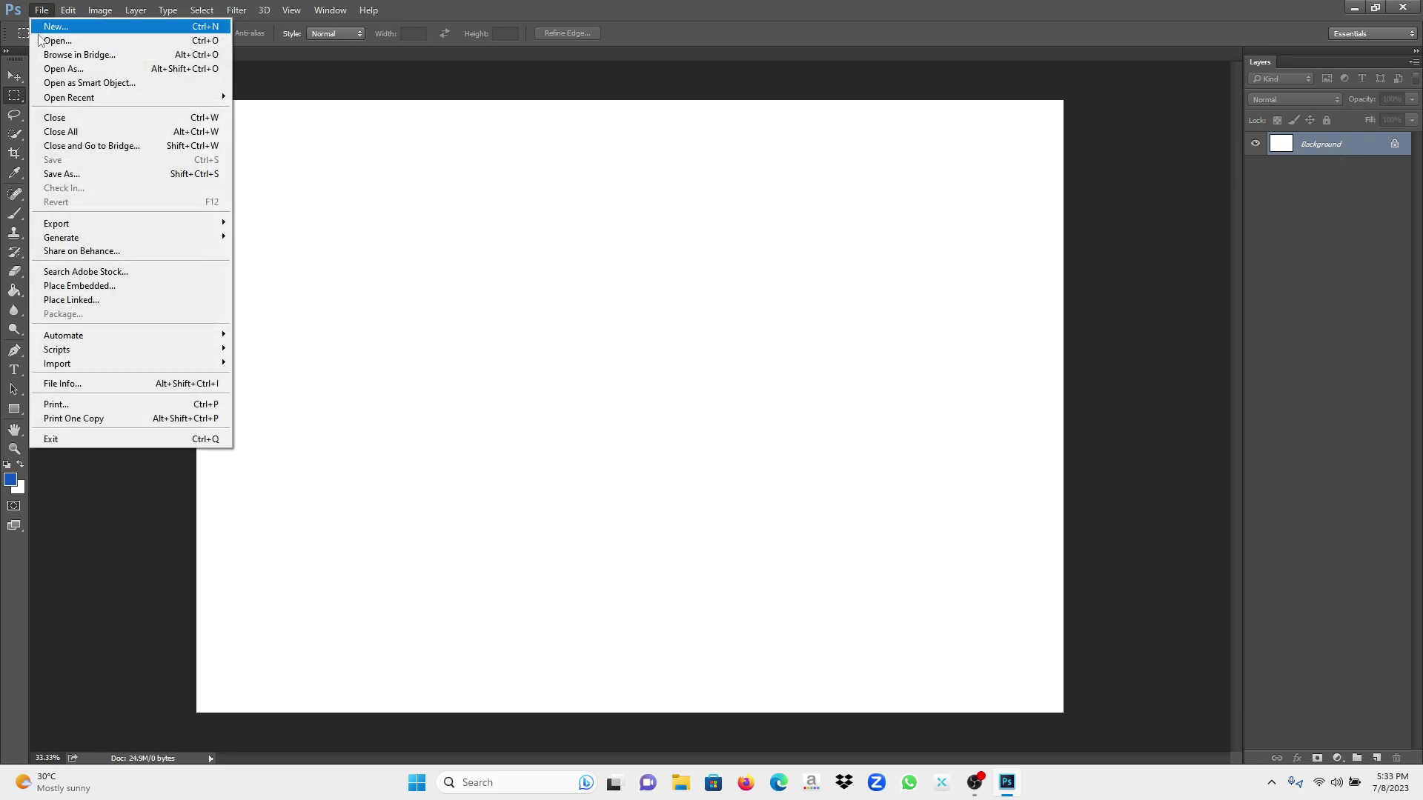
left_click(82, 42)
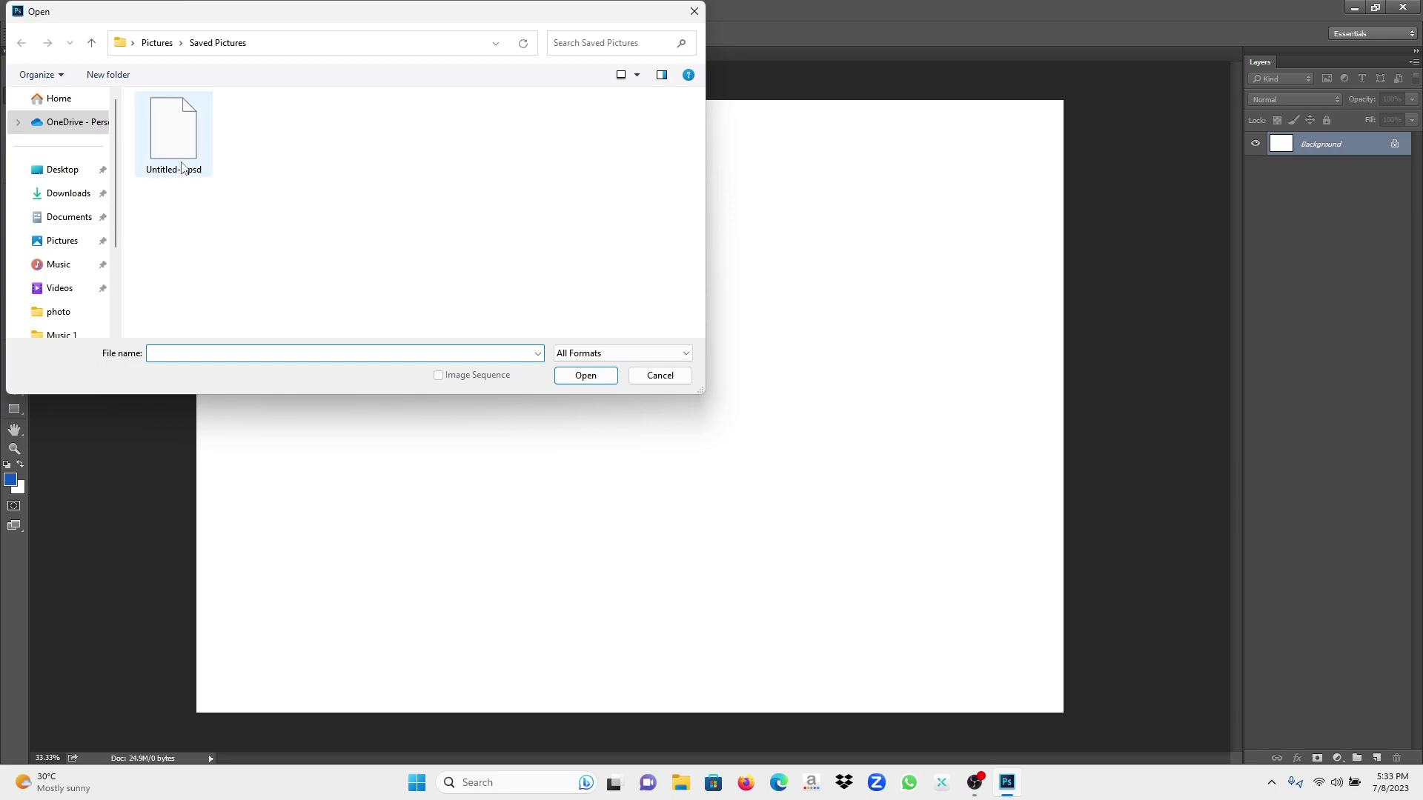
left_click(64, 245)
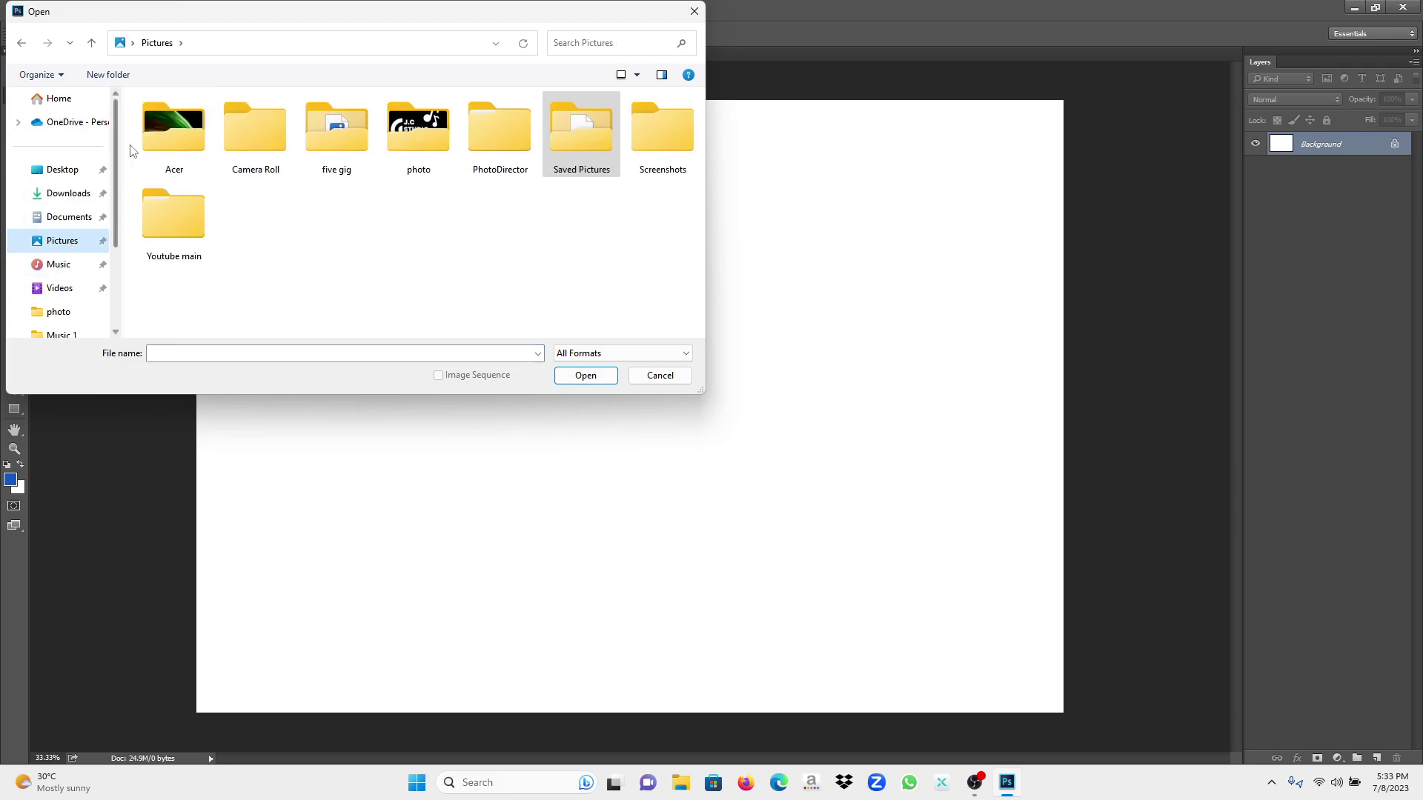
double_click(186, 127)
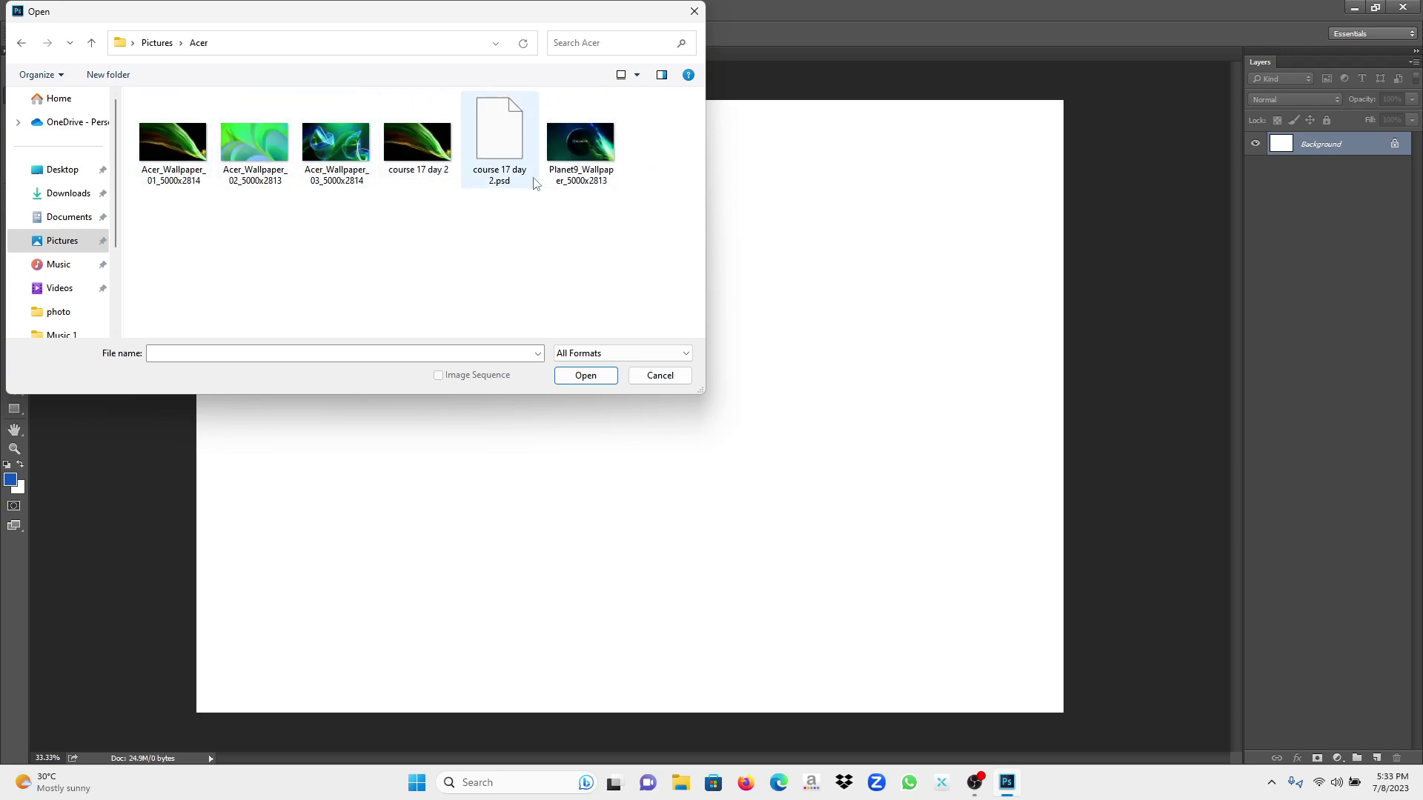
left_click(576, 156)
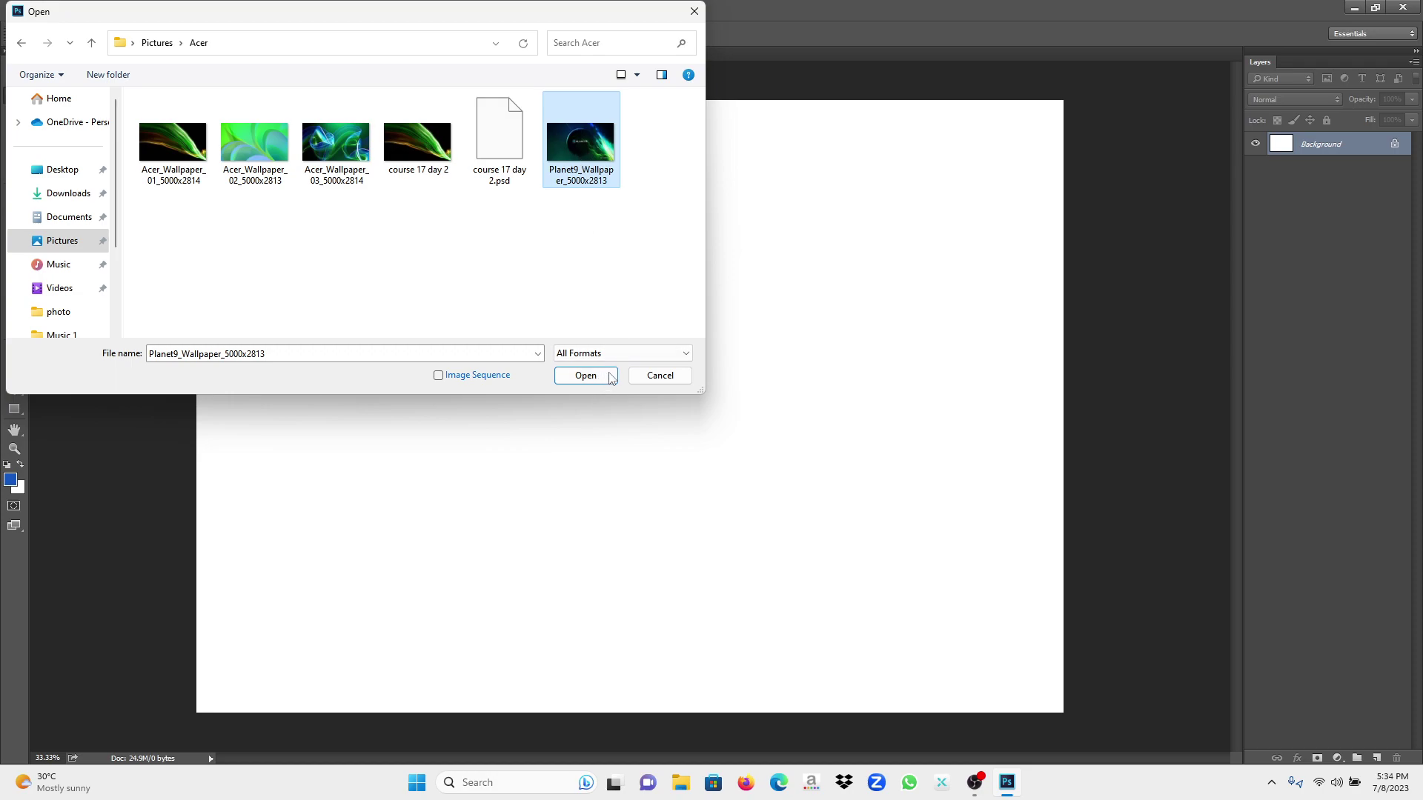
left_click(570, 382)
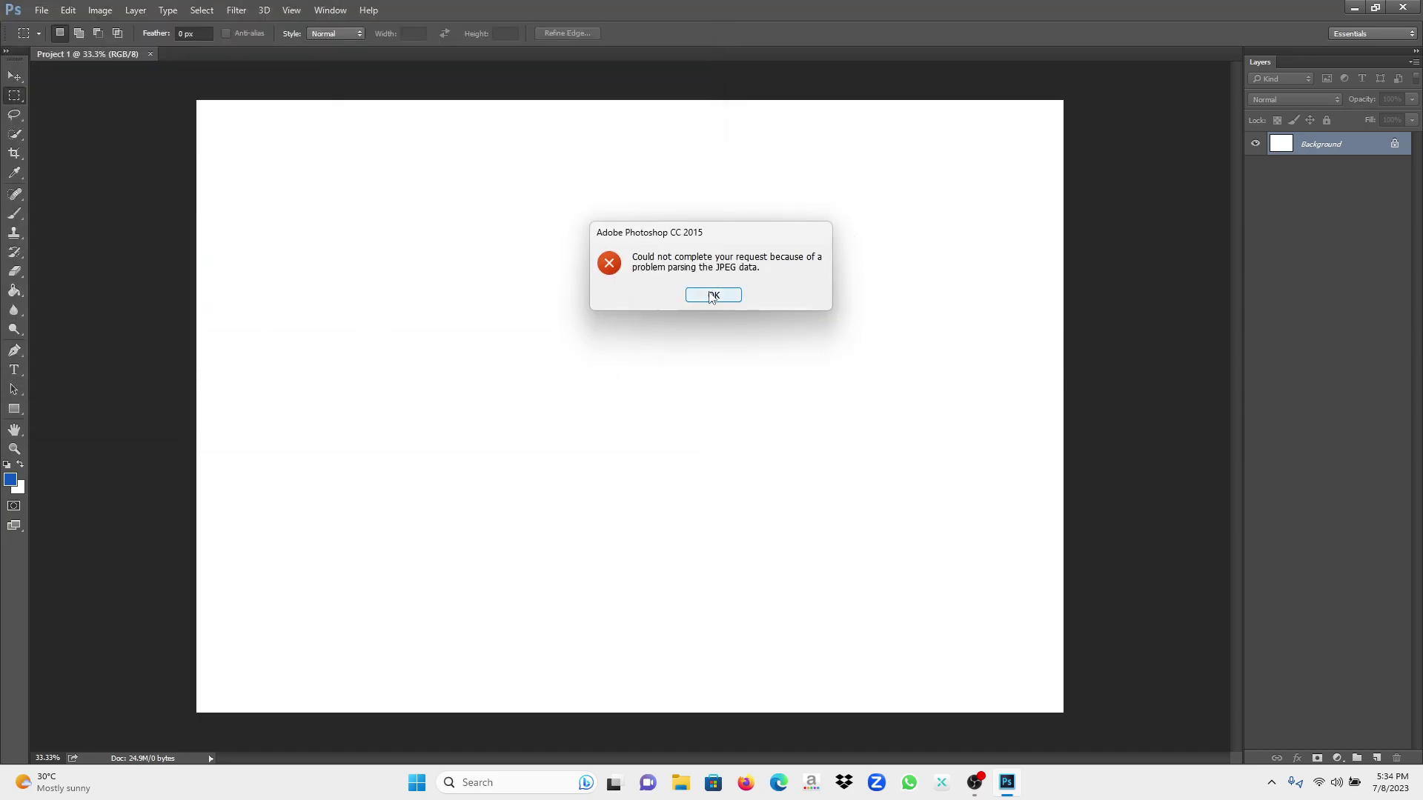
left_click(712, 295)
- Open the image course 17 day 2 from the Acer folder and compare it with the blank Project 1 document
left_click(39, 10)
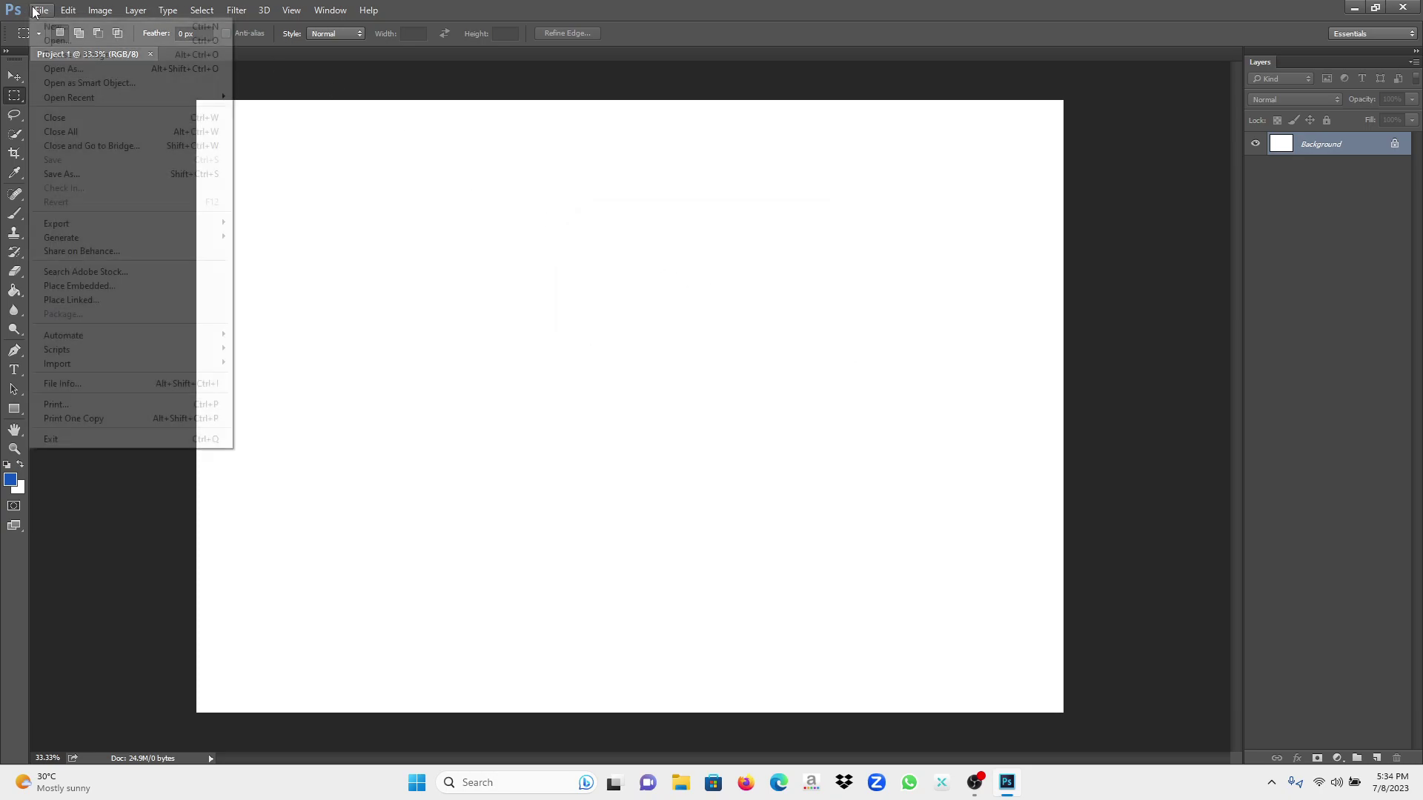
mouse_move(41, 10)
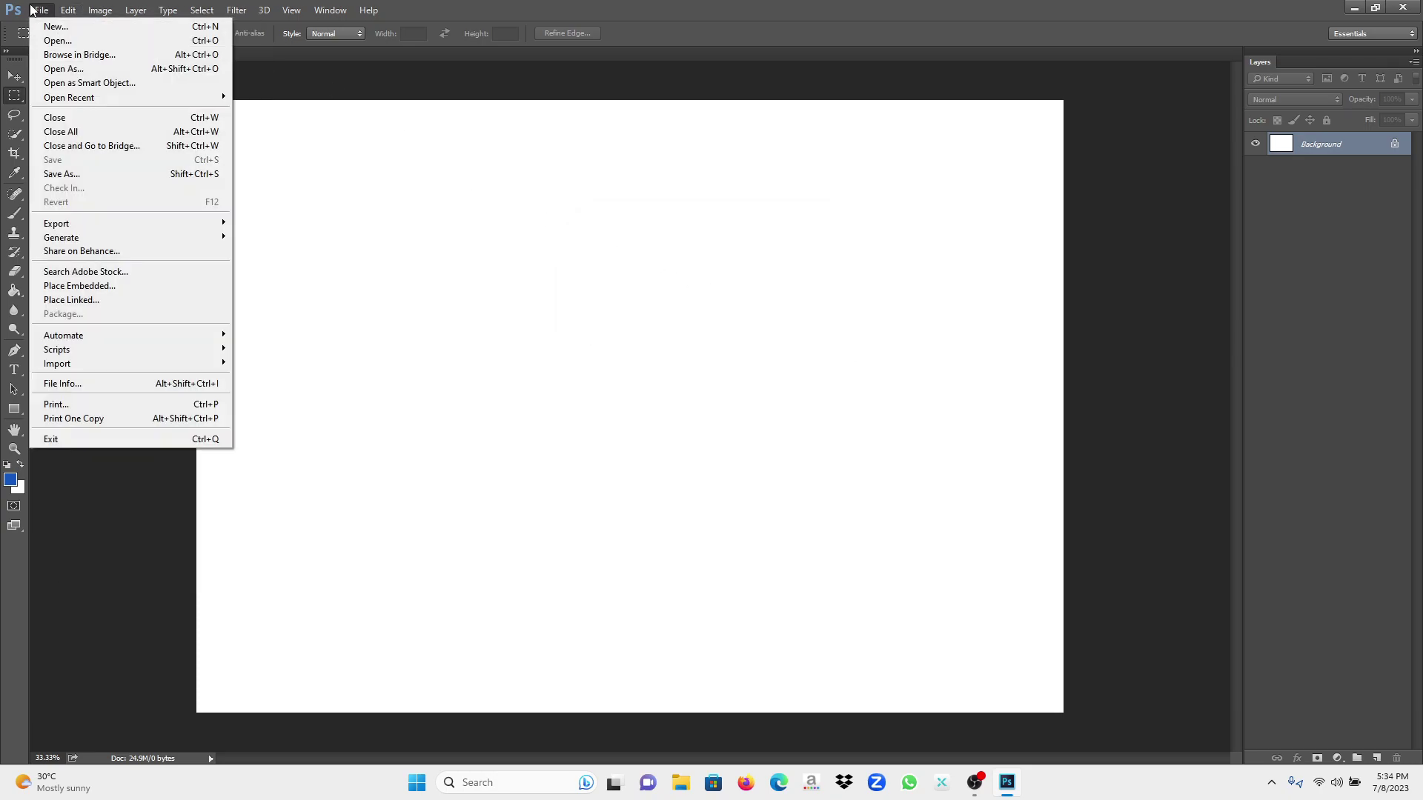
left_click(67, 43)
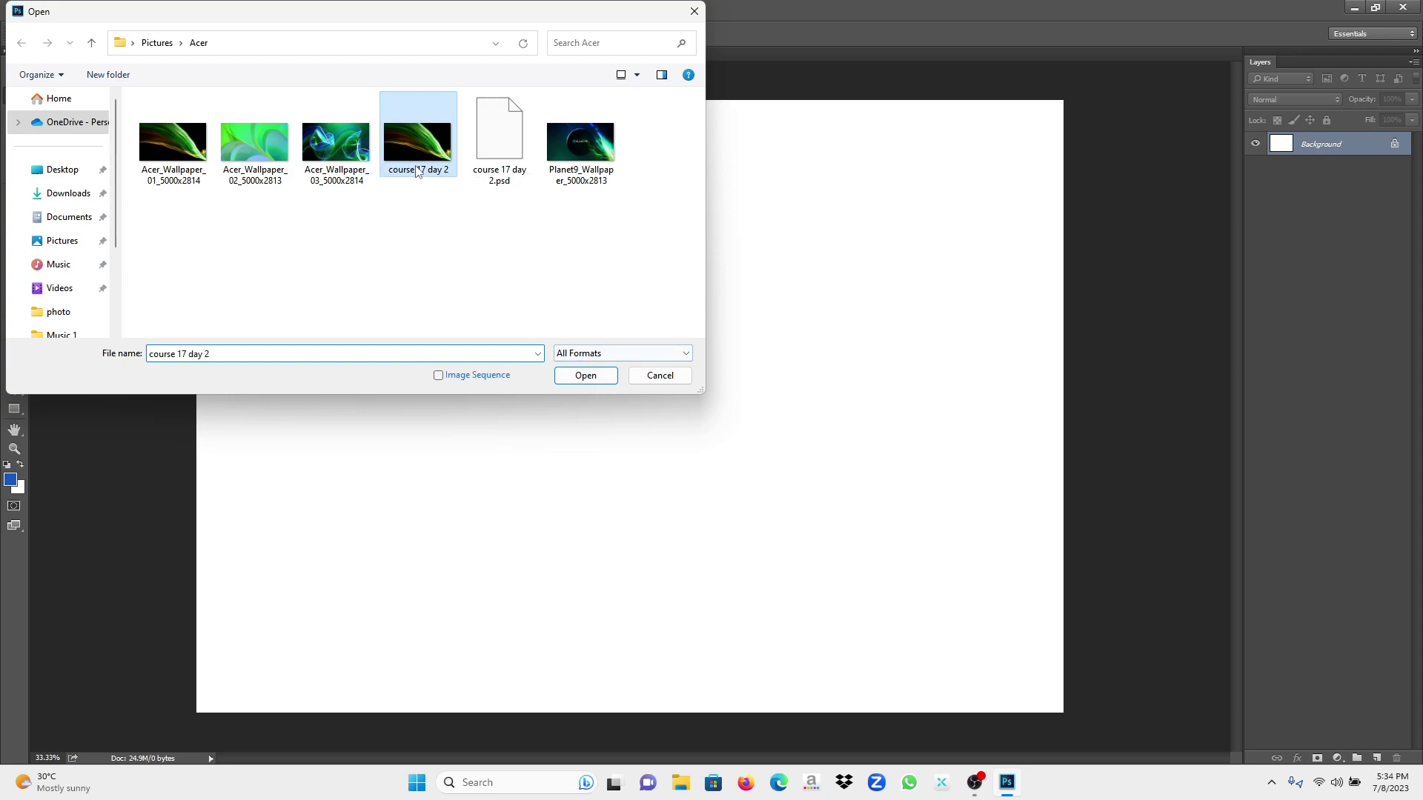
left_click(585, 375)
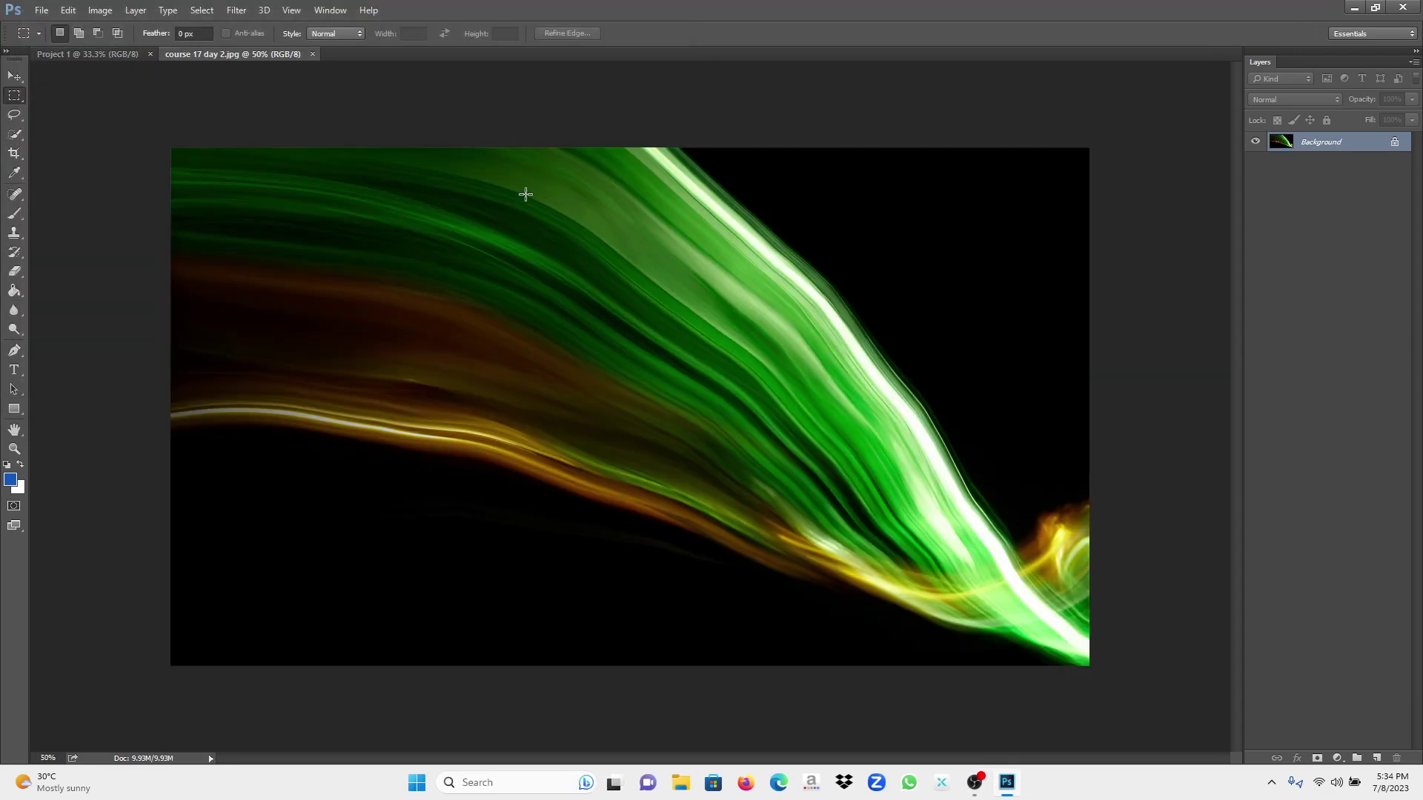
left_click(113, 53)
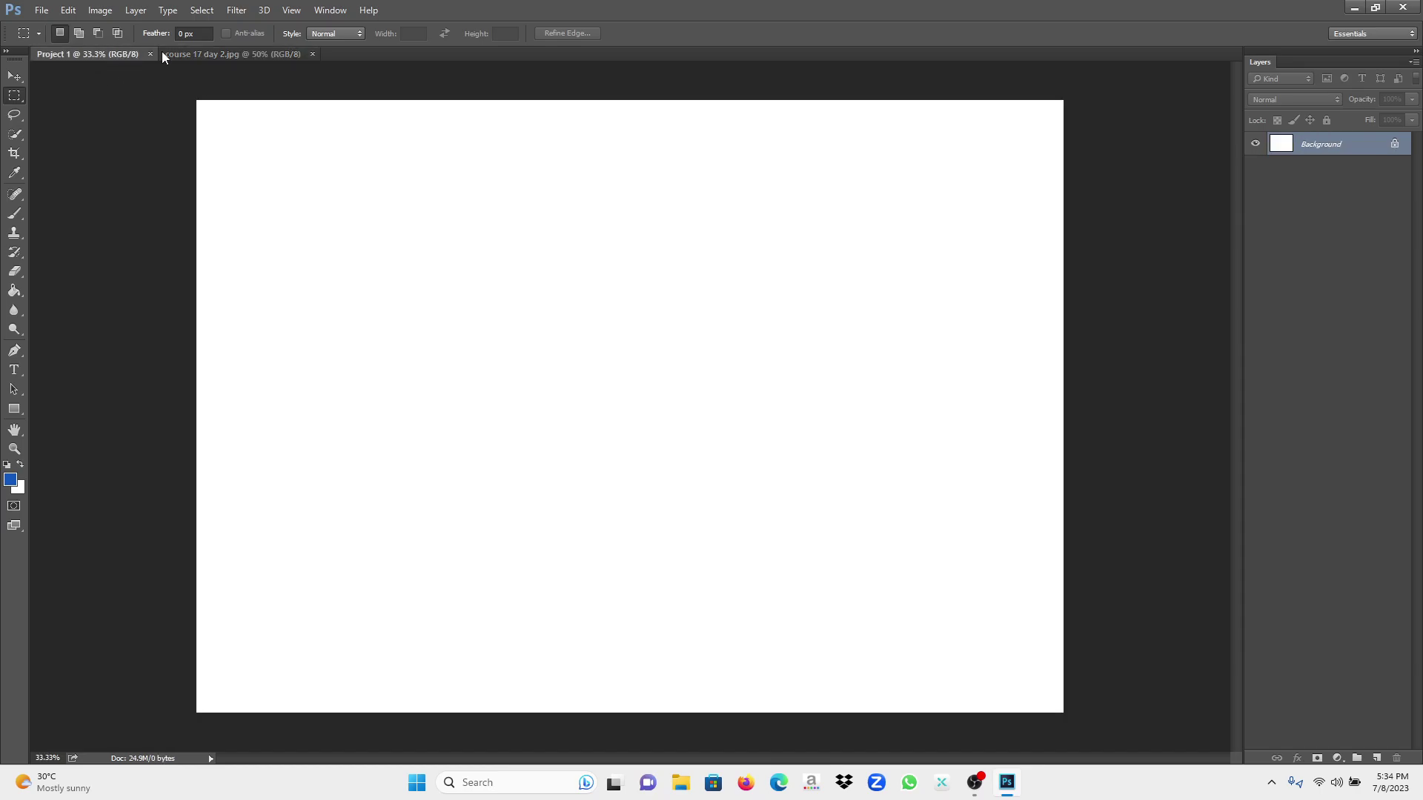
left_click(192, 53)
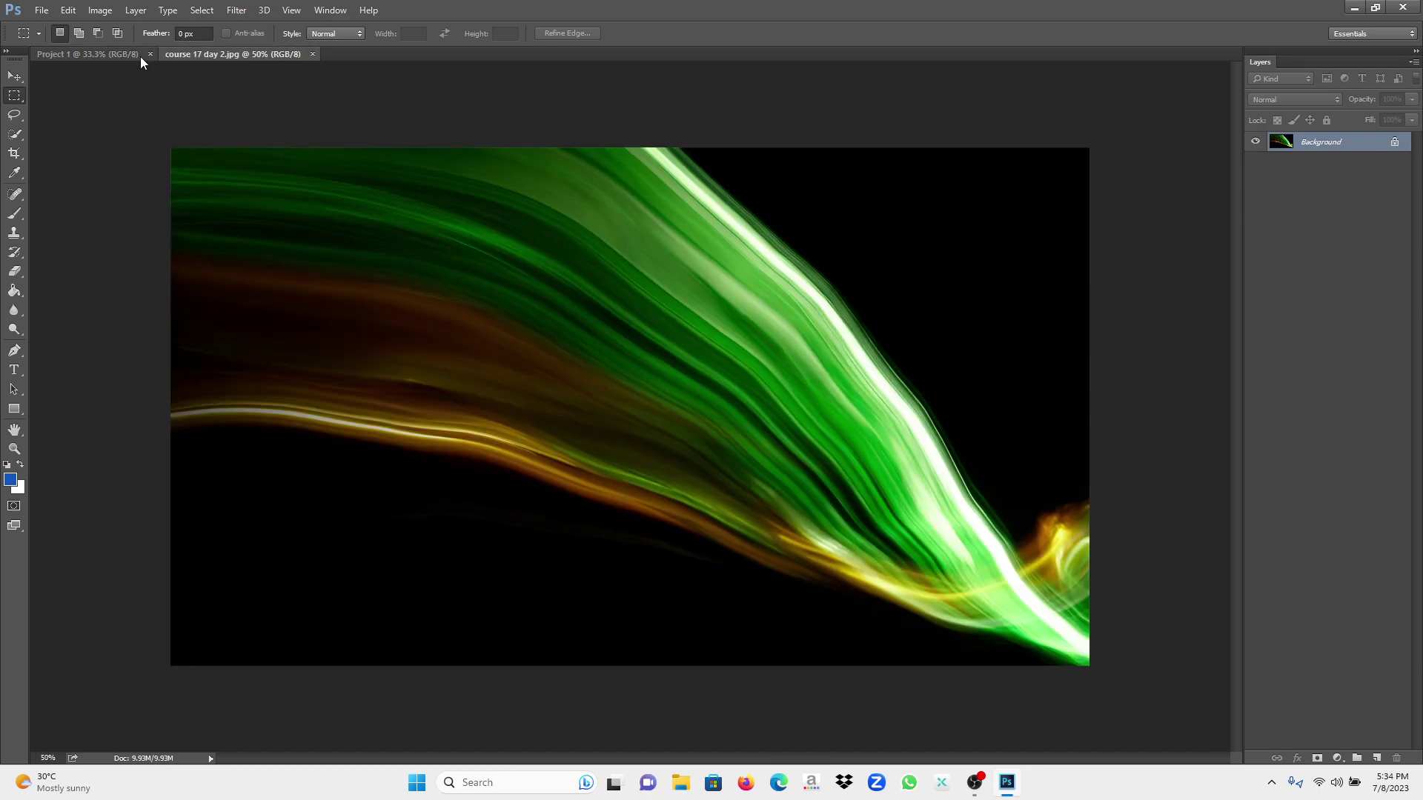
- Unlock the Background layer of course 17 day 2 and copy the image into Project 1 with the Move tool
left_click(1395, 143)
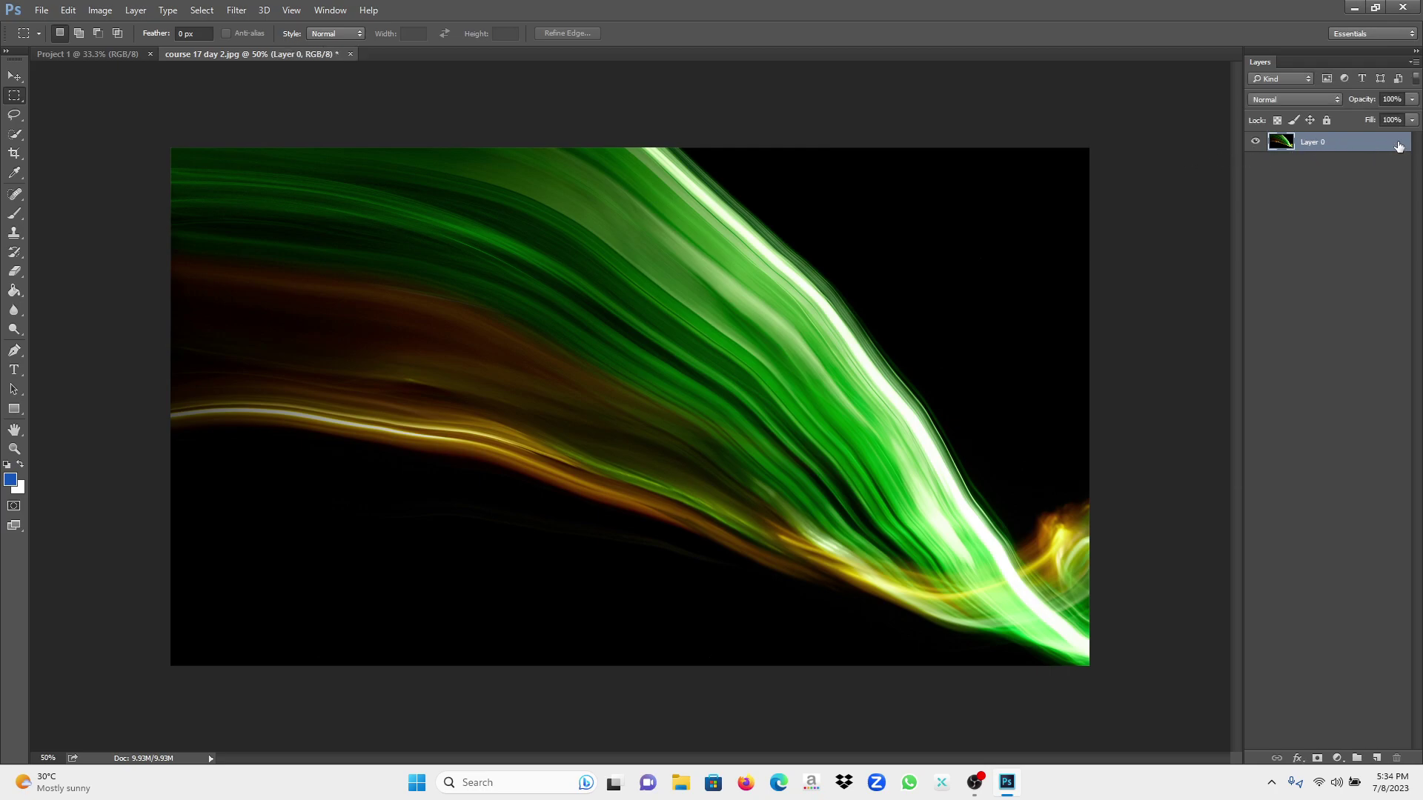
left_click(16, 78)
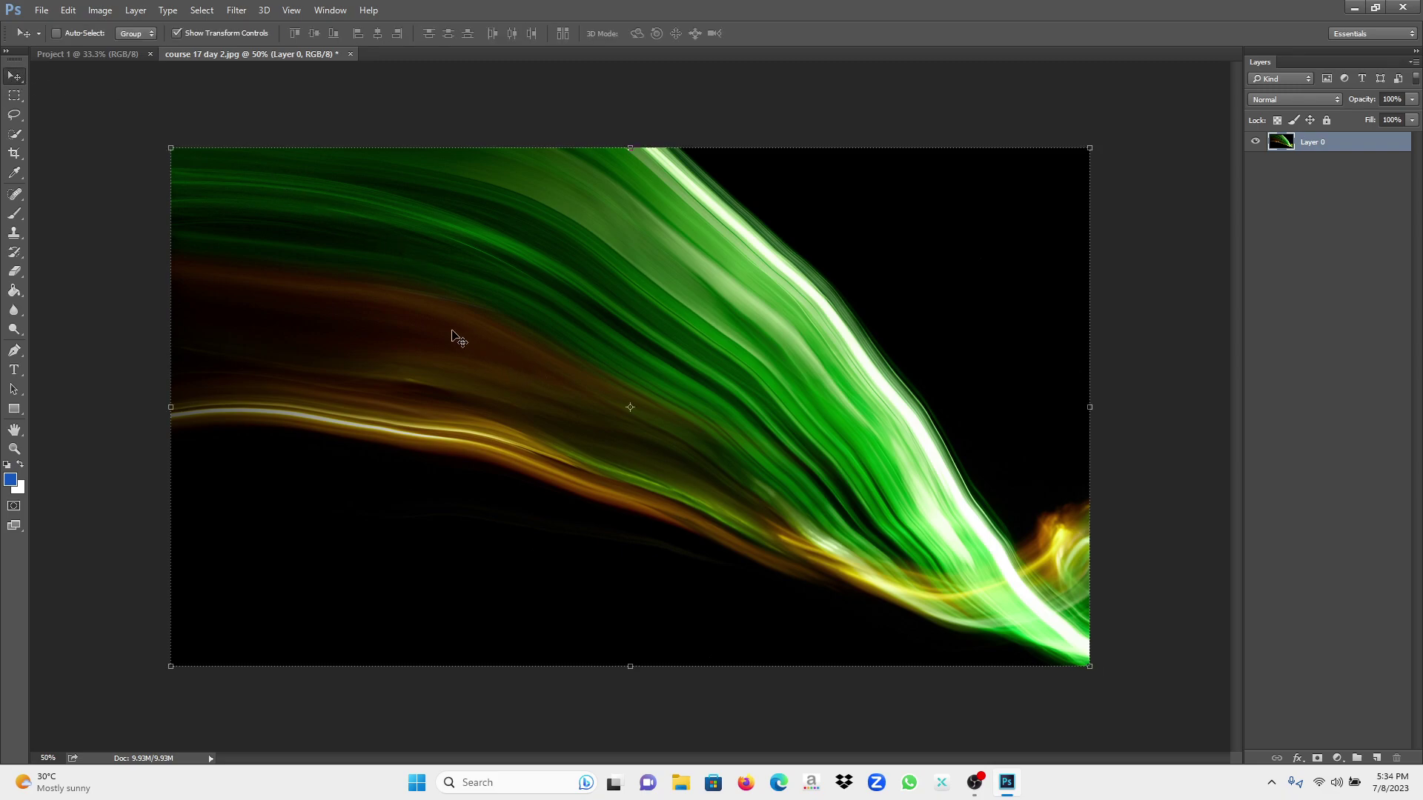
left_click(563, 376)
left_click_drag(495, 354, 553, 308)
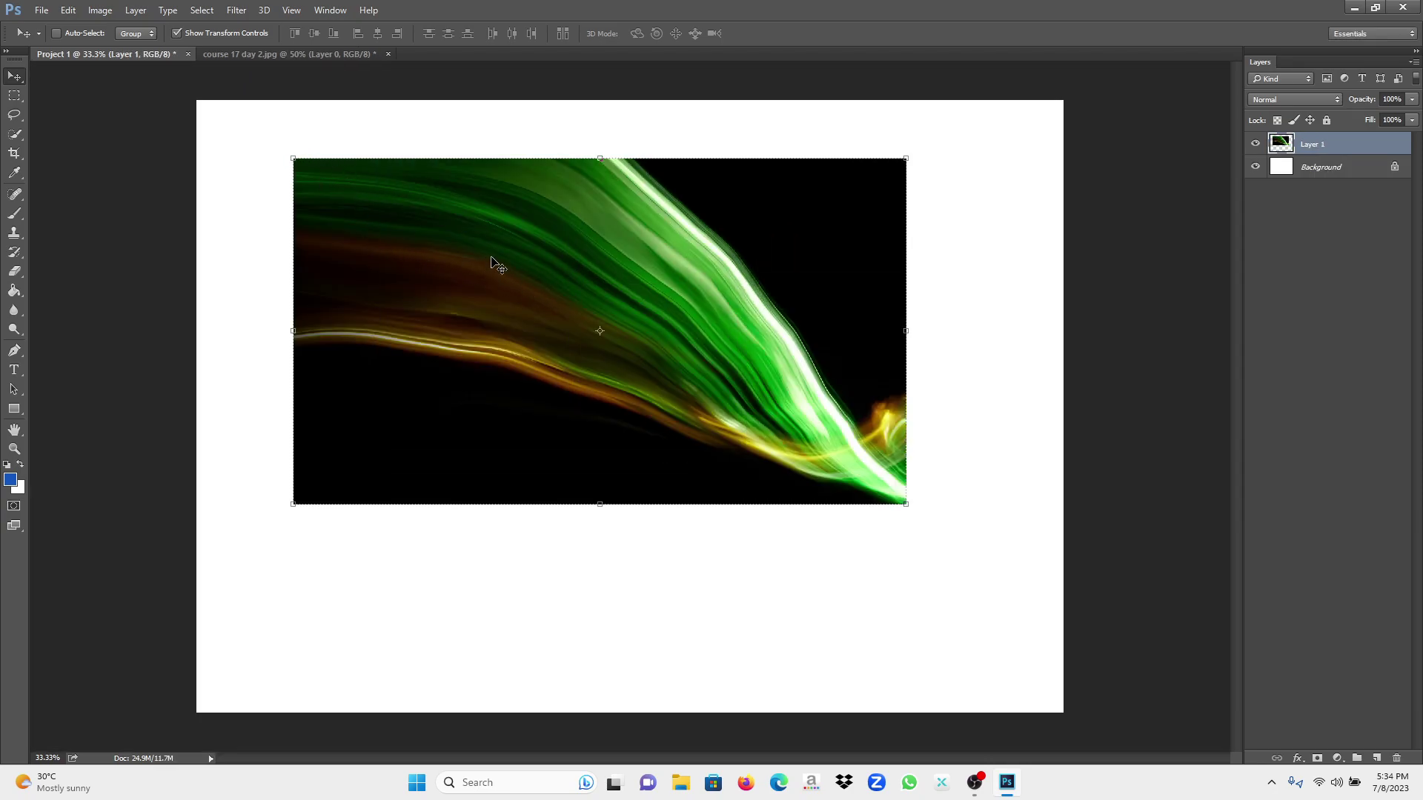
- Try to align the image with the canvas's upper-left corner and scale it to about 144% width and 179% height to fill the page
left_click_drag(609, 290, 495, 231)
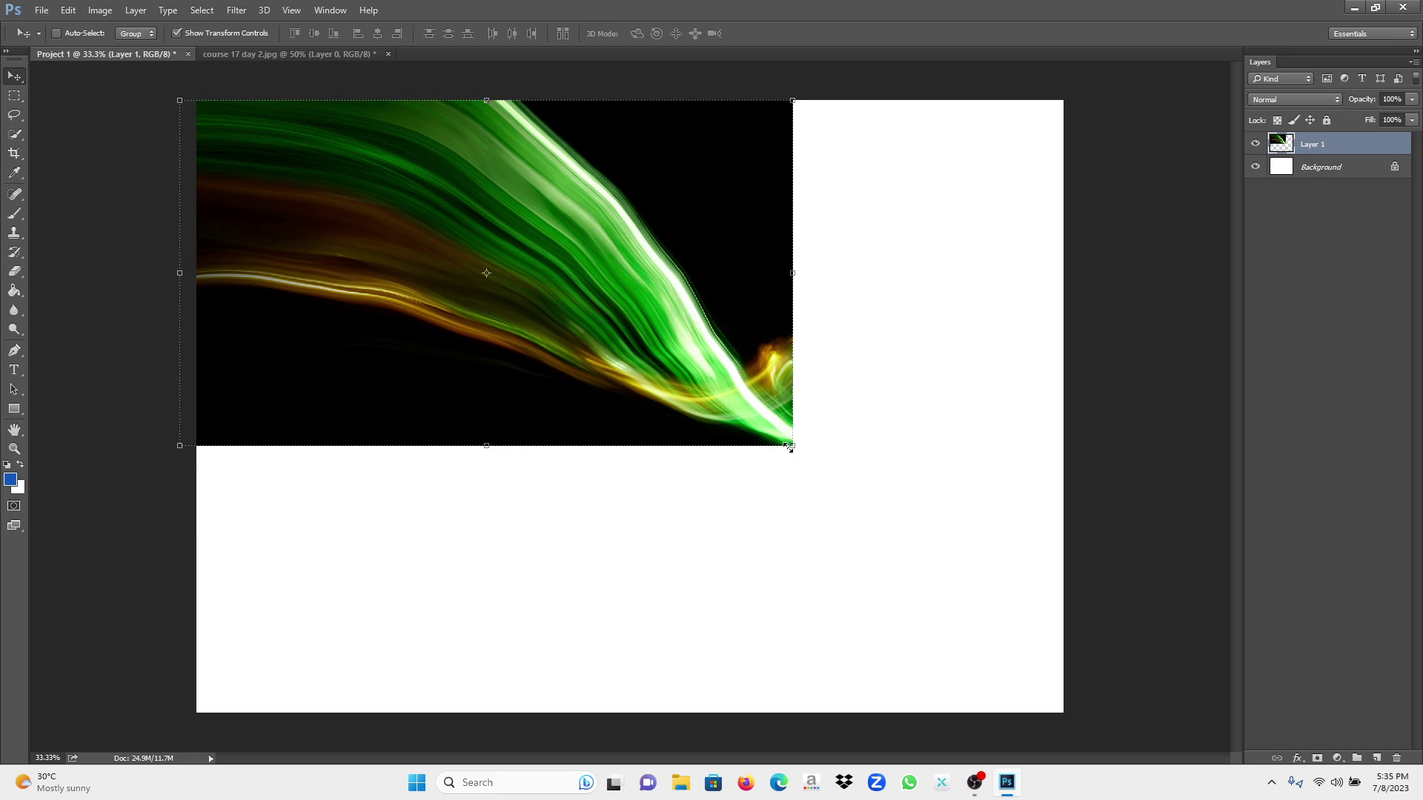
left_click_drag(810, 460, 1069, 716)
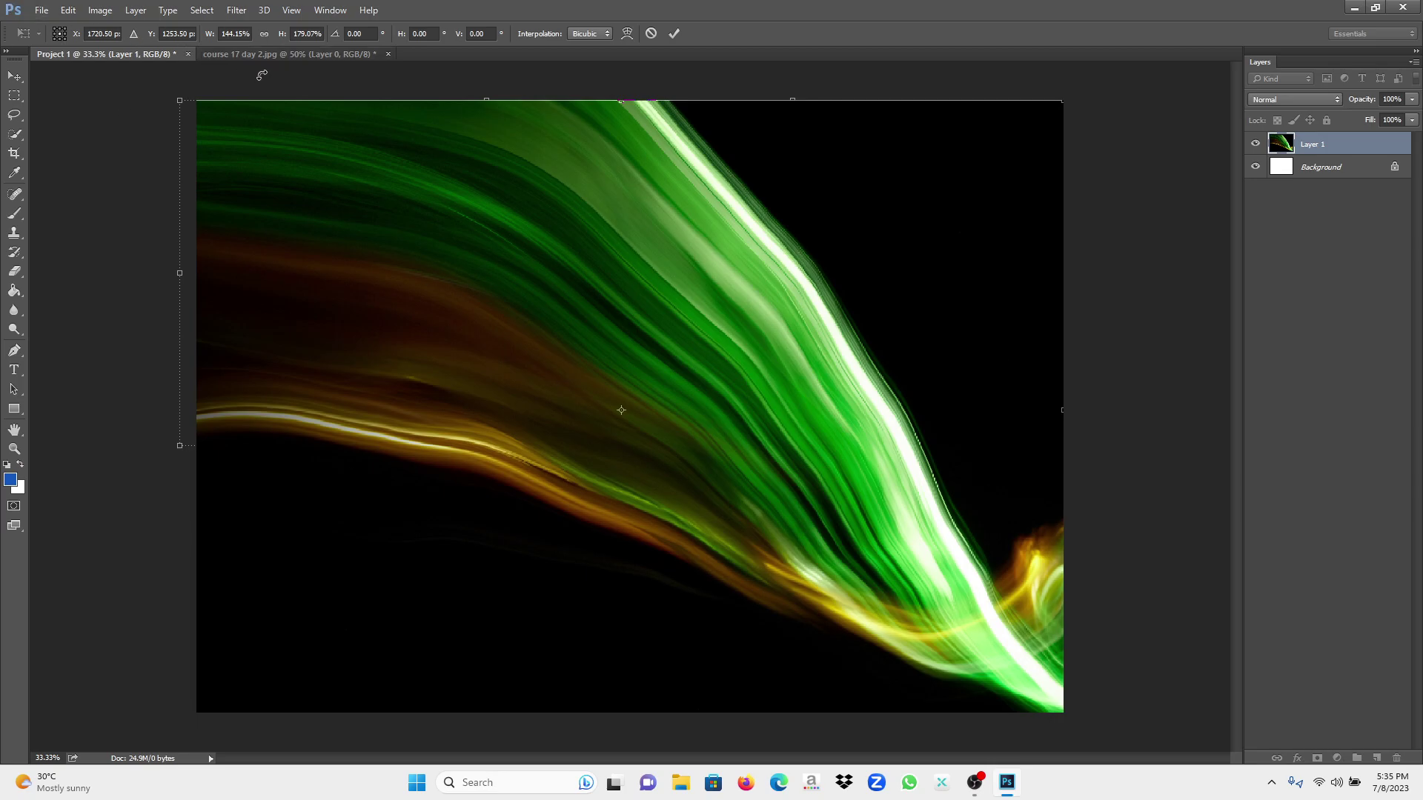
left_click(228, 55)
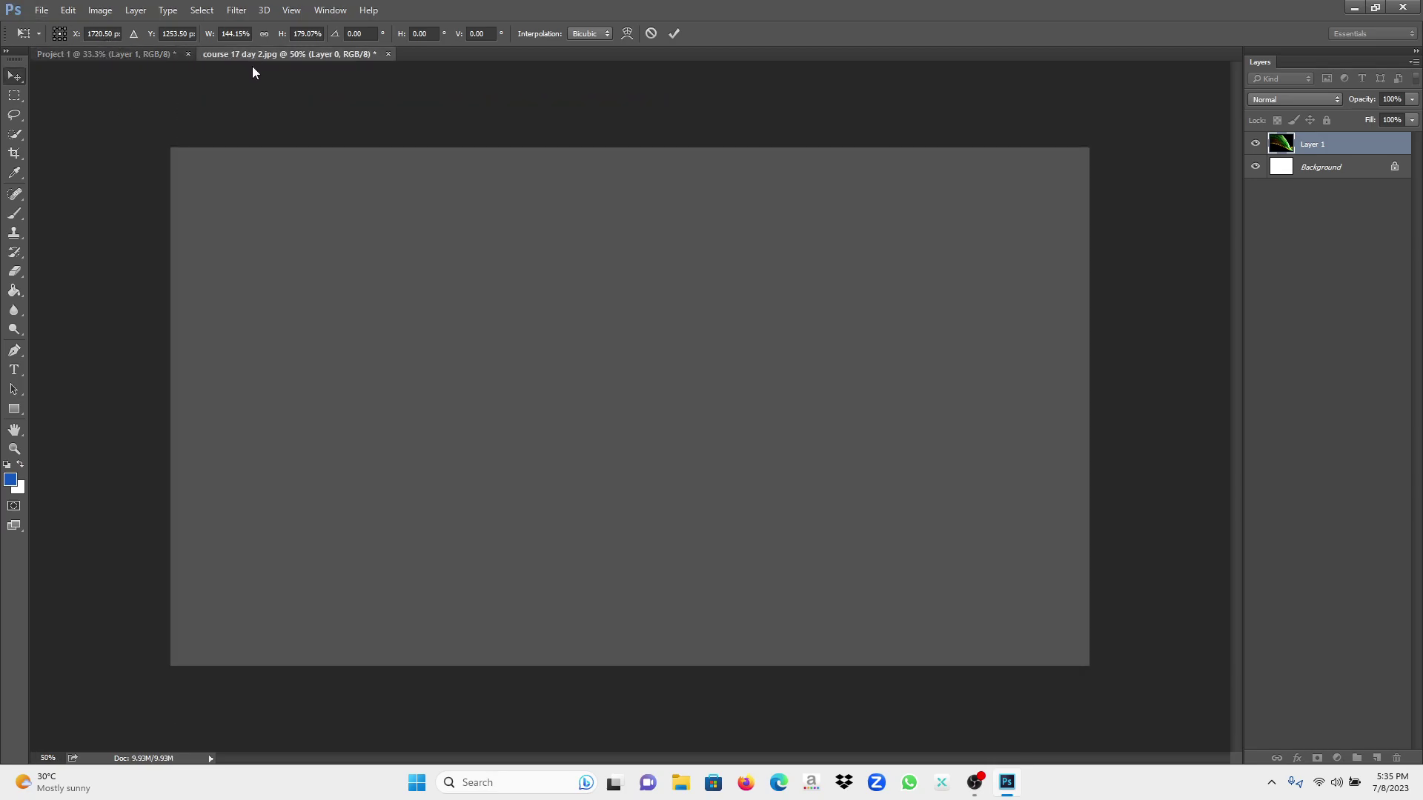
key("Escape")
key("ctrl")
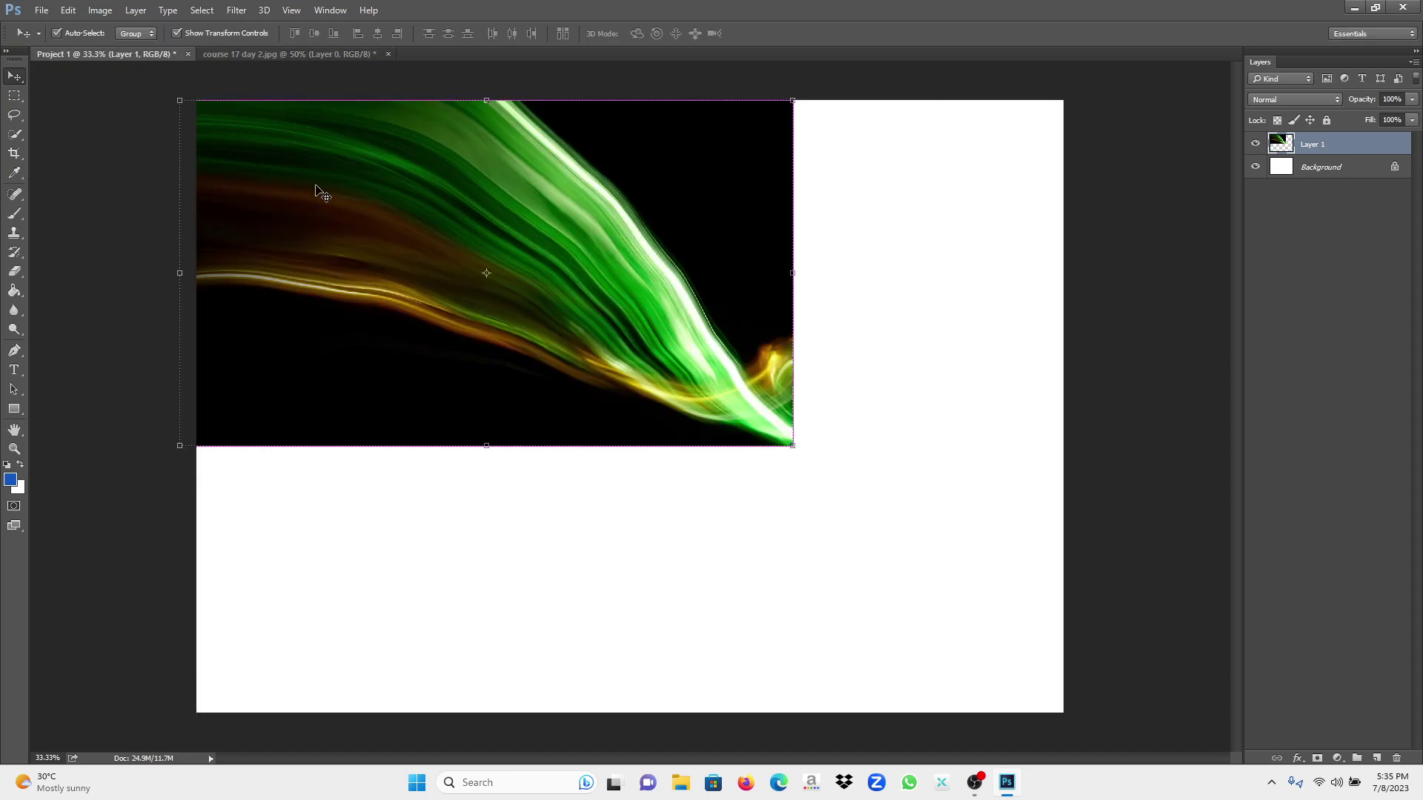
- Undo the repositioning and the placement of the image in Project 1
left_click_drag(319, 190, 433, 248)
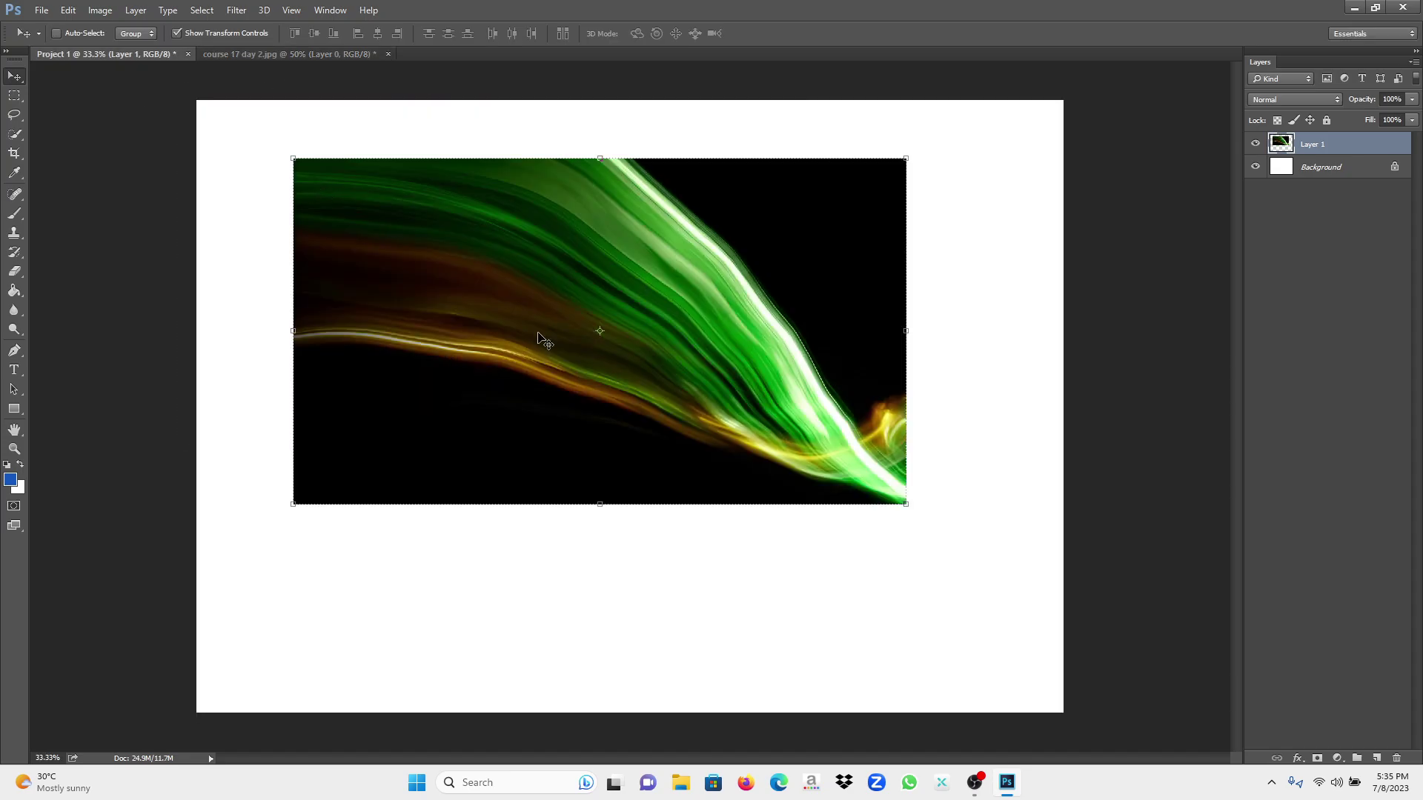
key("ctrl+alt+z")
key("ctrl+alt+z")
key("ctrl+alt+z")
key("ctrl+alt+z")
key("ctrl+alt+z")
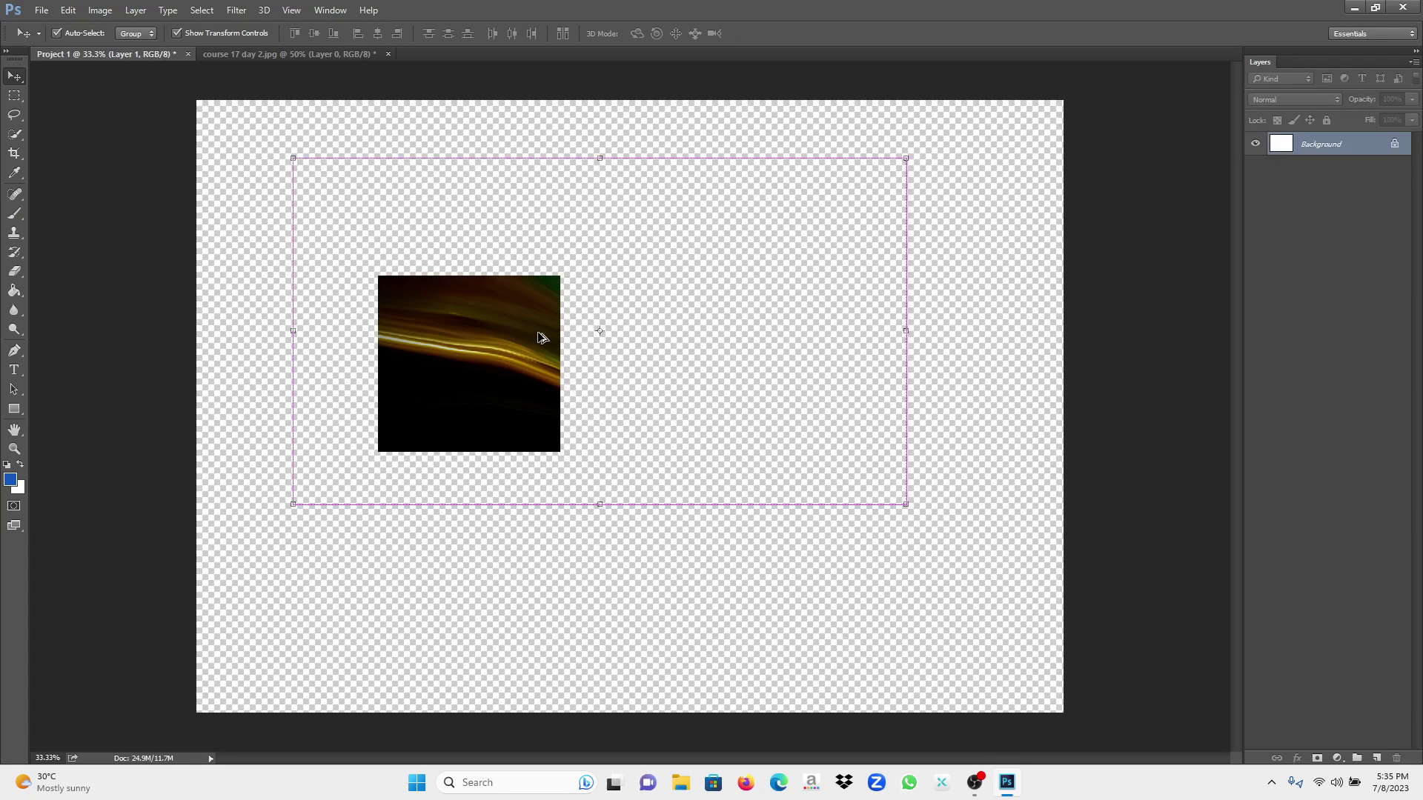
- In course 17 day 2, try a Rectangular Marquee selection over the brown and green streaks, and clear the selection
left_click(220, 48)
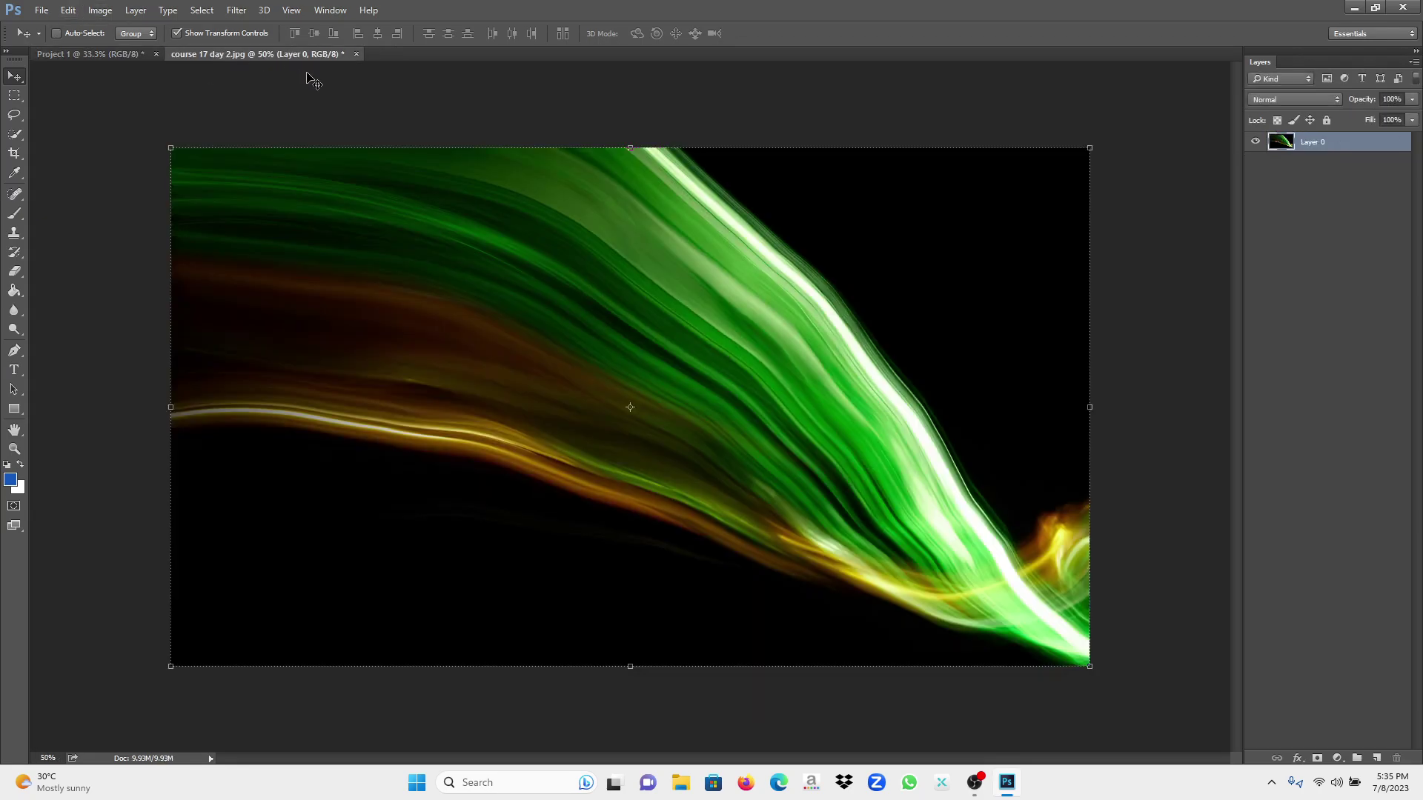
left_click(15, 97)
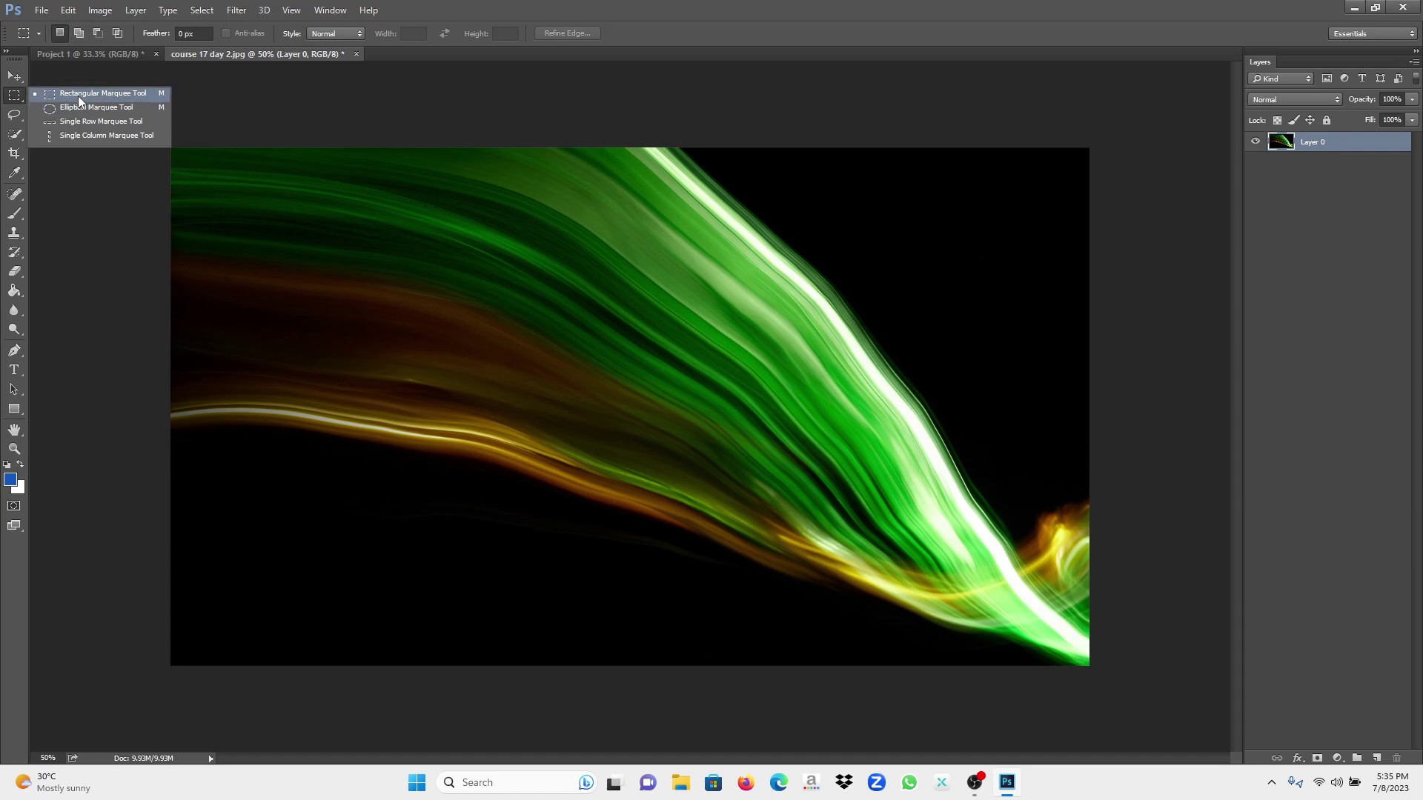
left_click(77, 95)
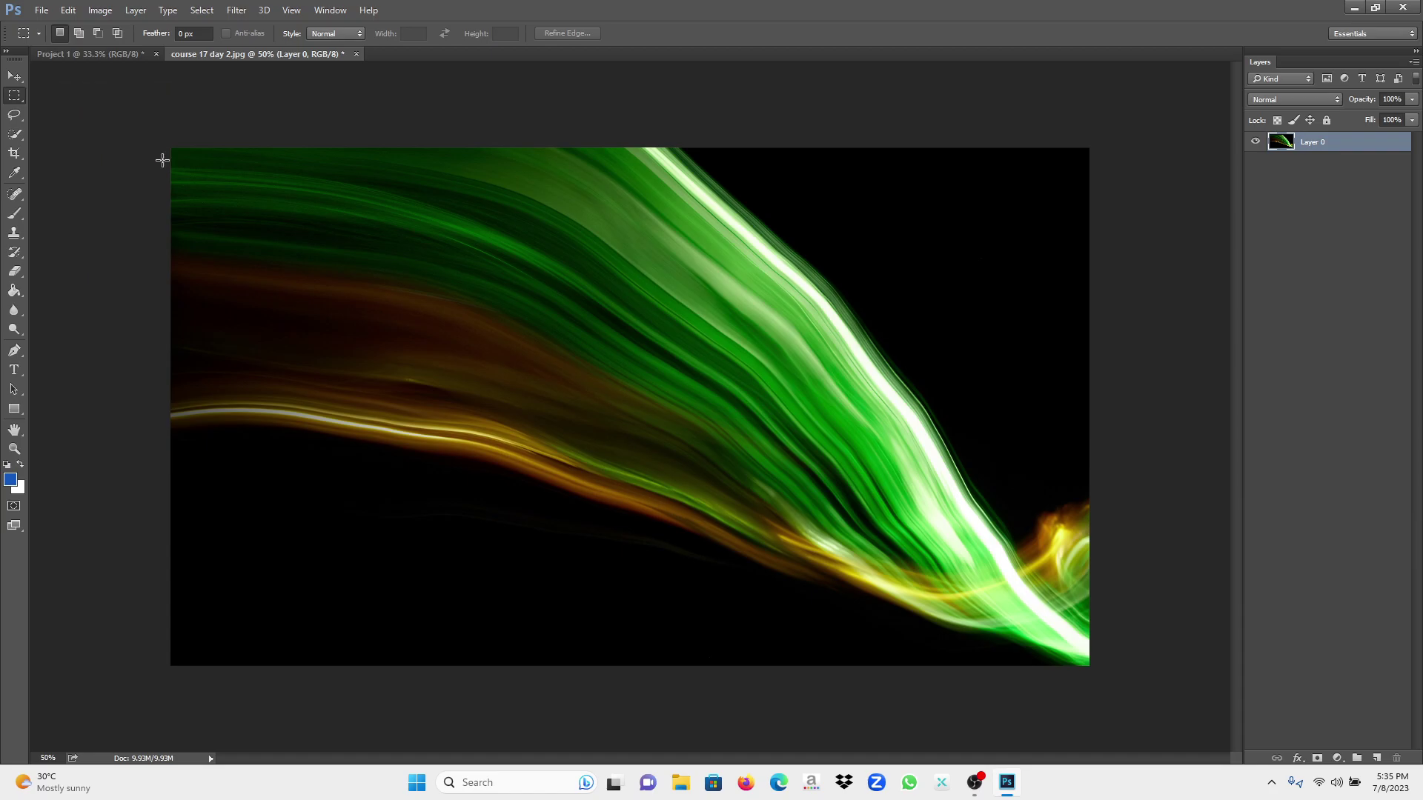
left_click_drag(319, 230, 572, 445)
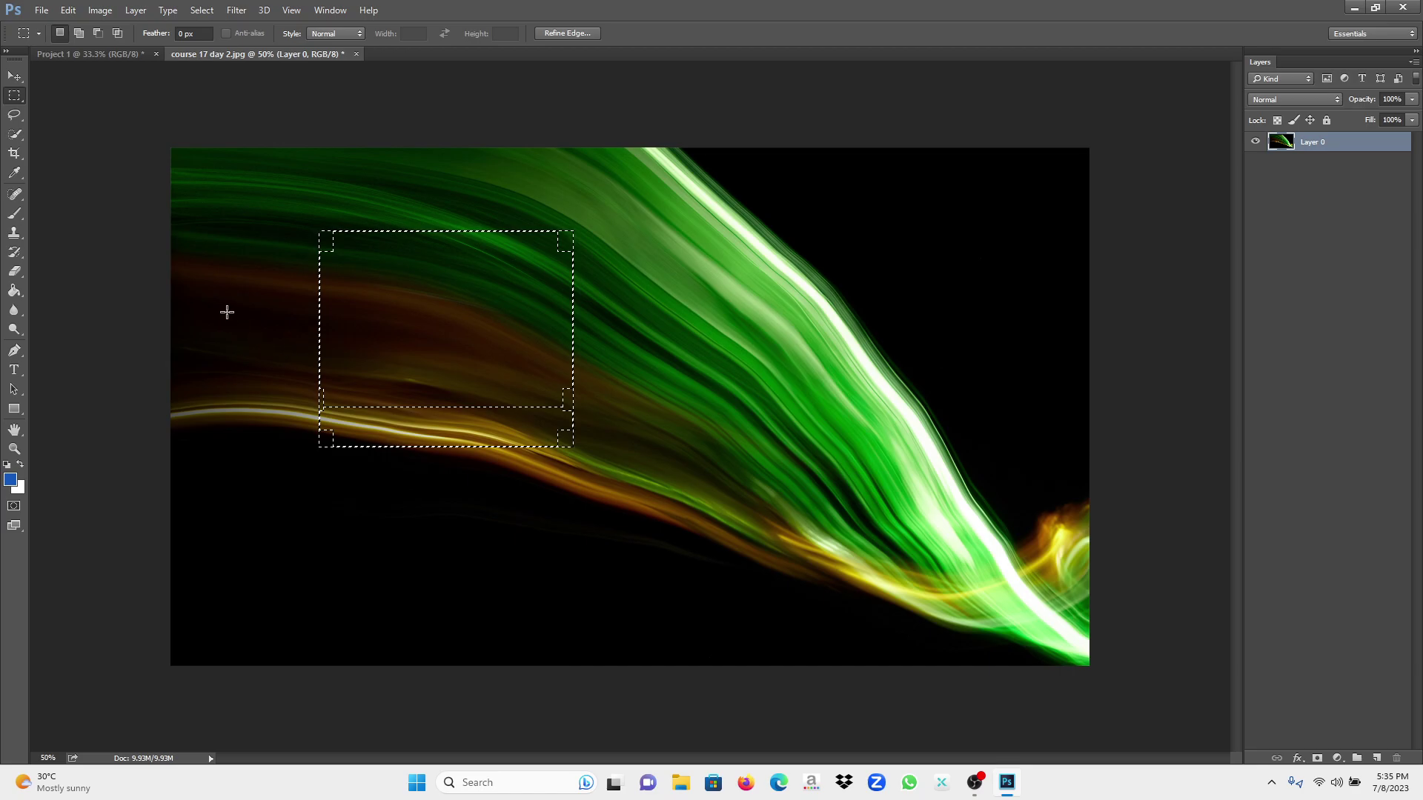
key("ctrl+d")
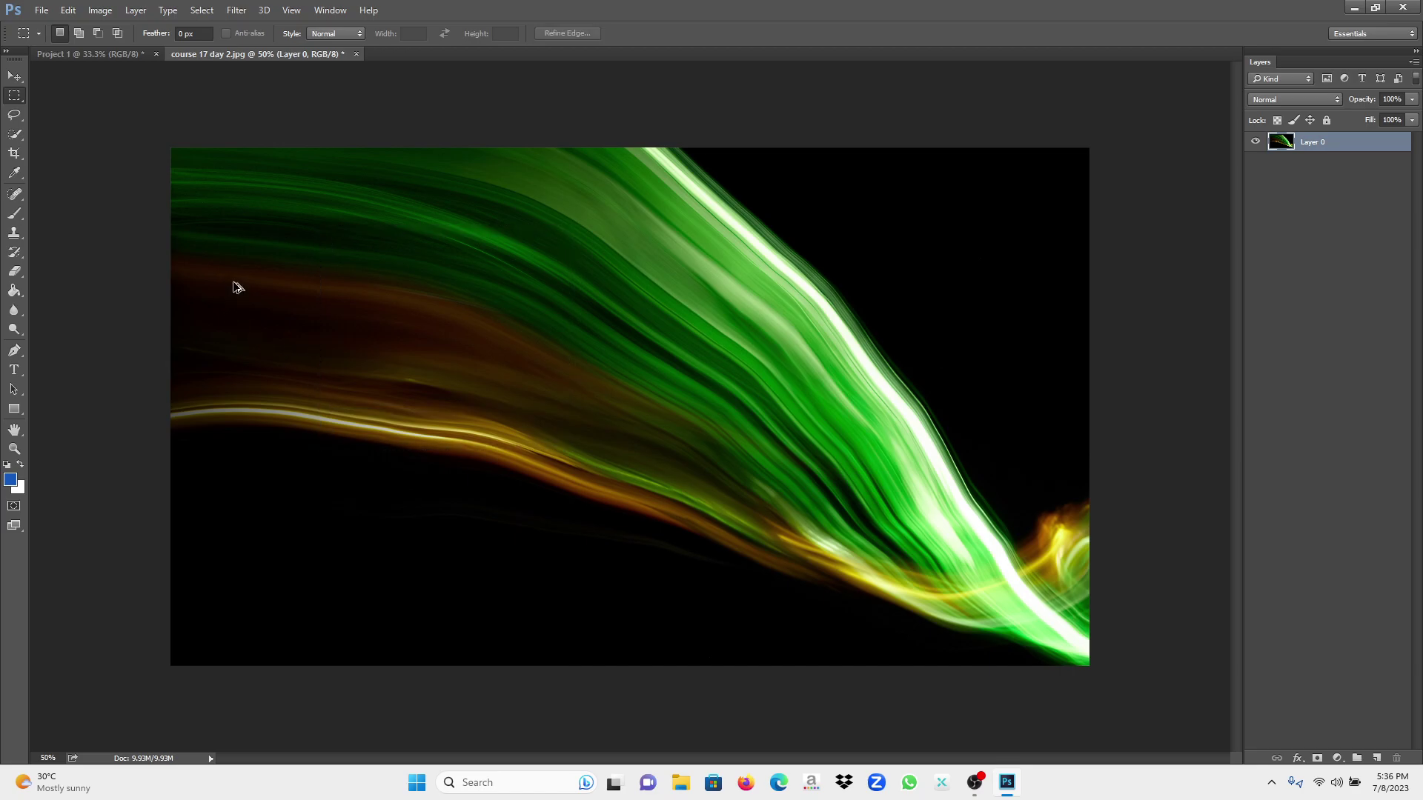
- Lock Layer 0 of course 17 day 2 and marquee-select a rectangular area across the green, brown and gold streaks
left_click(14, 76)
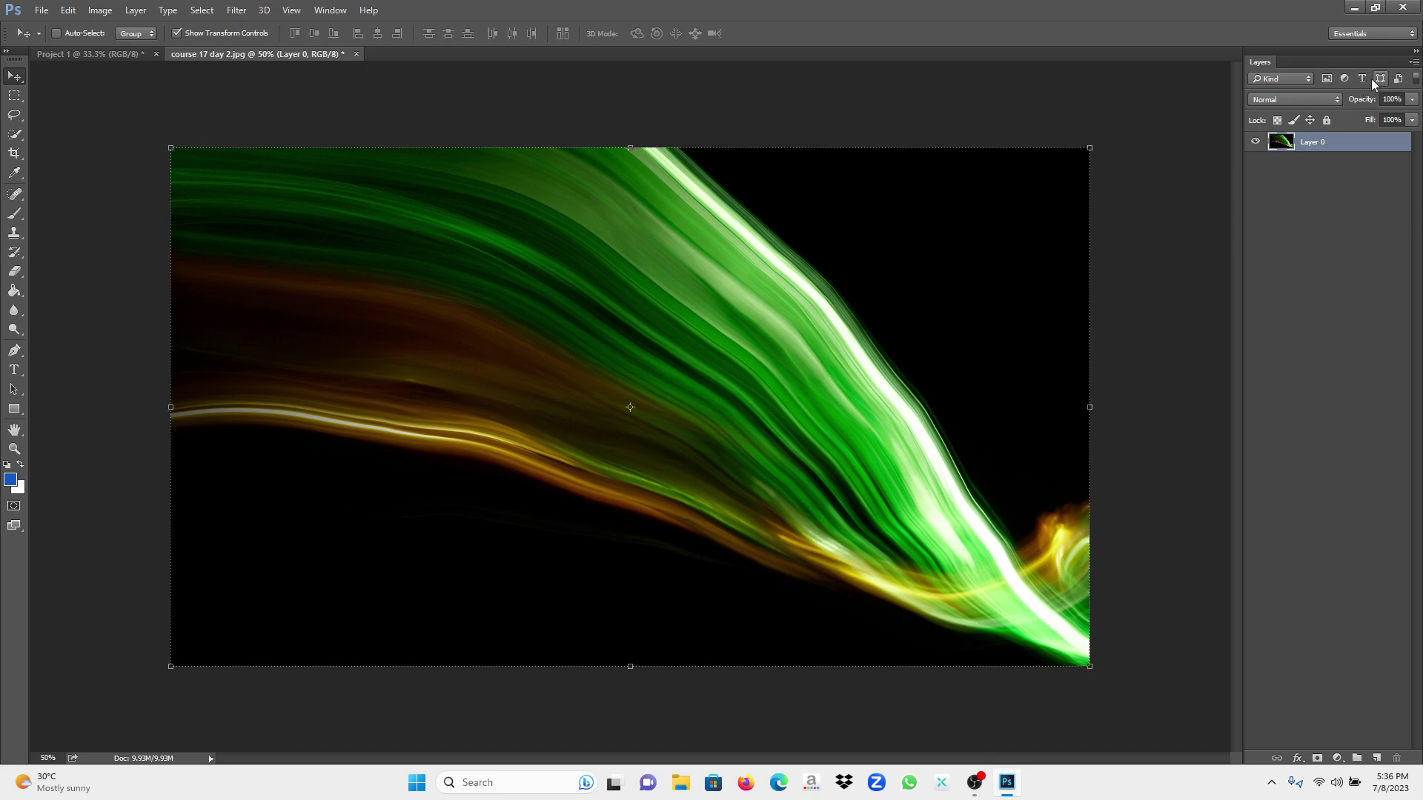
left_click(1326, 120)
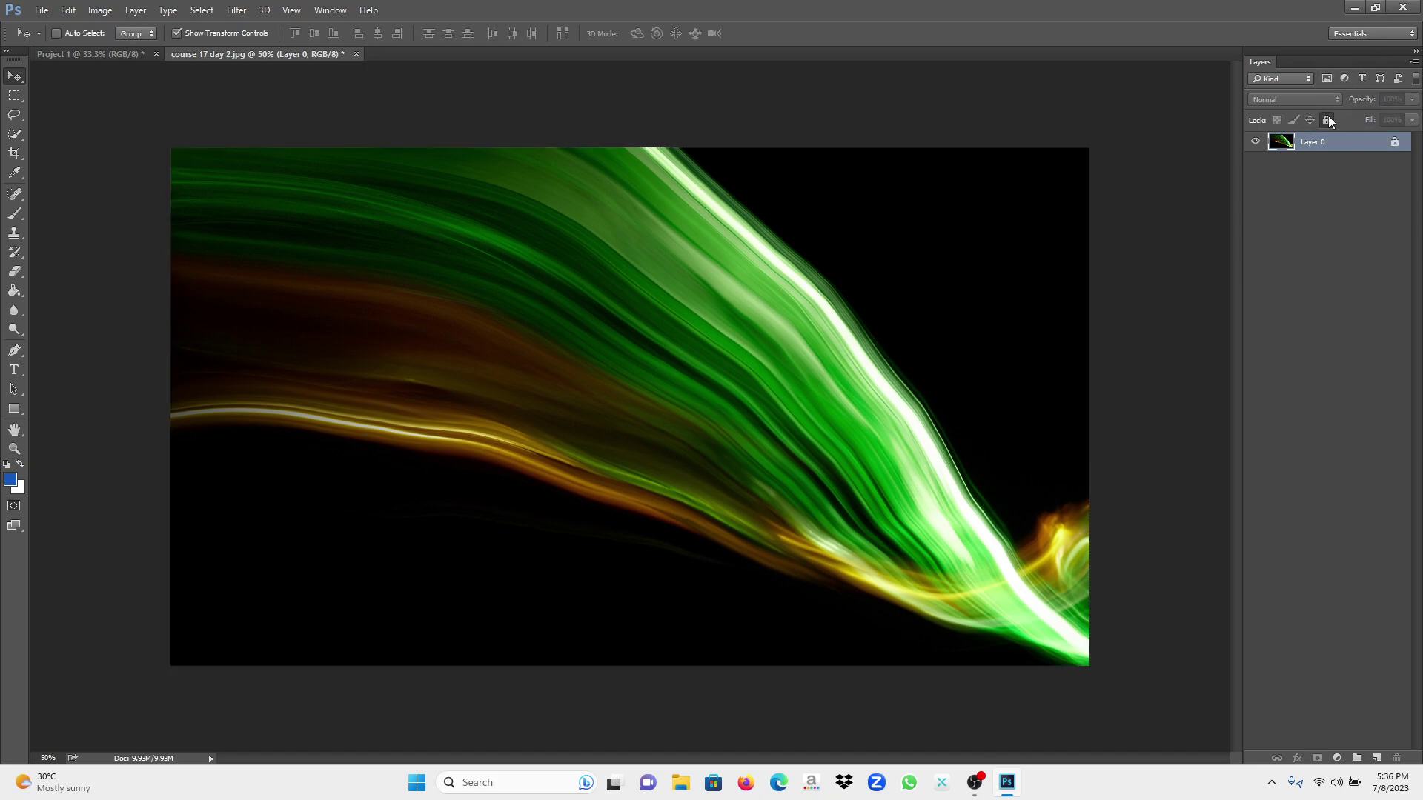
left_click(13, 96)
left_click_drag(297, 265, 616, 479)
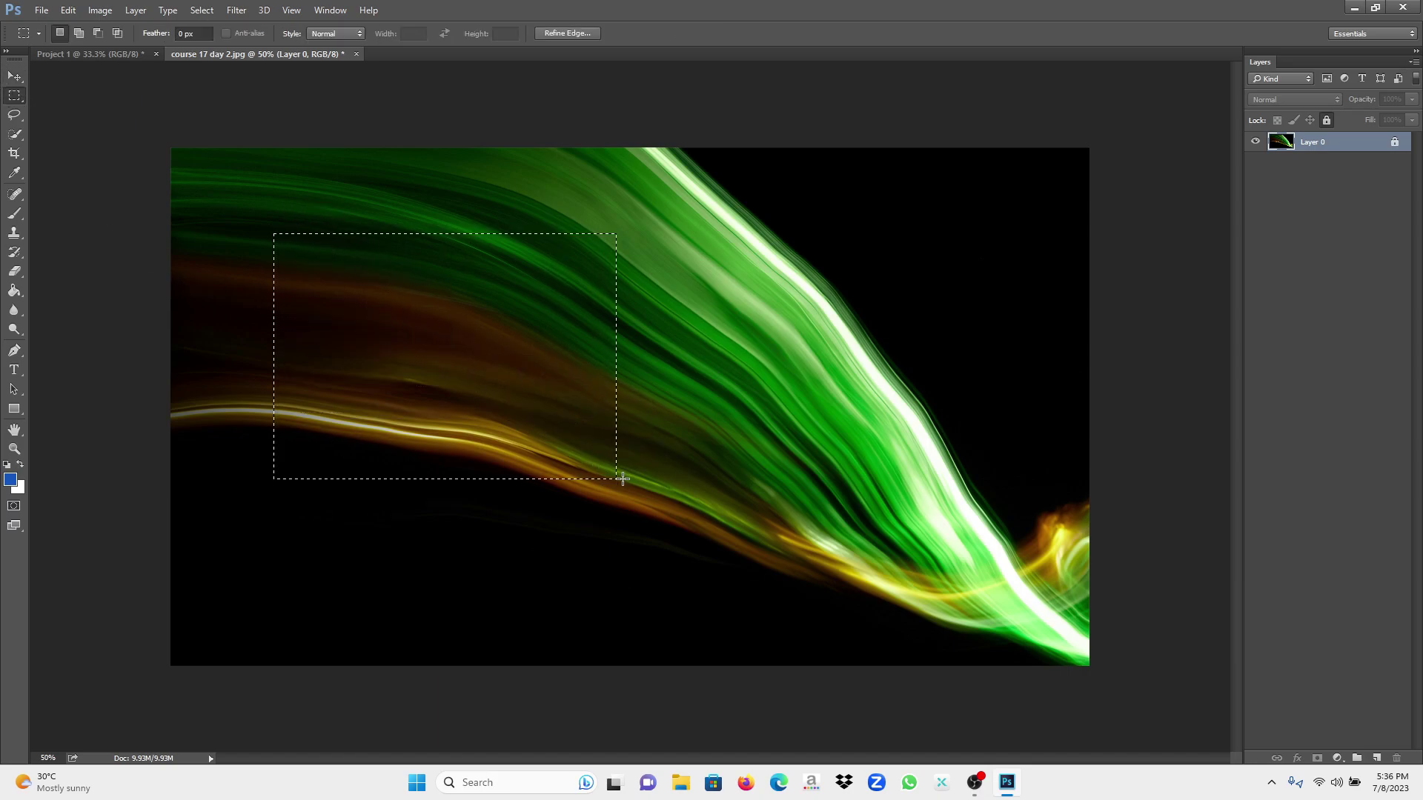
- Unlock Layer 0 and copy the selected area into the upper-left part of the Project 1 canvas with the Move tool
left_click(1394, 143)
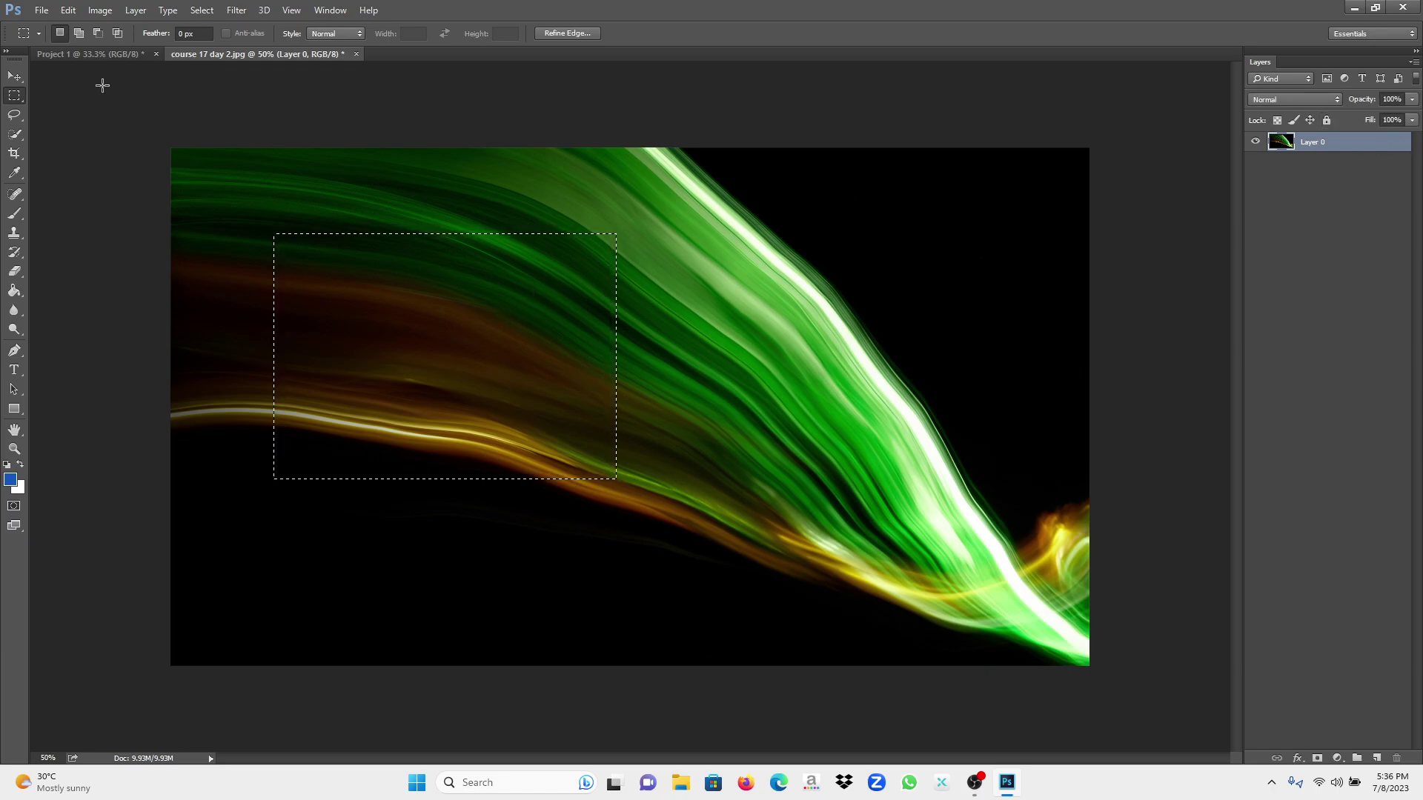
left_click(14, 75)
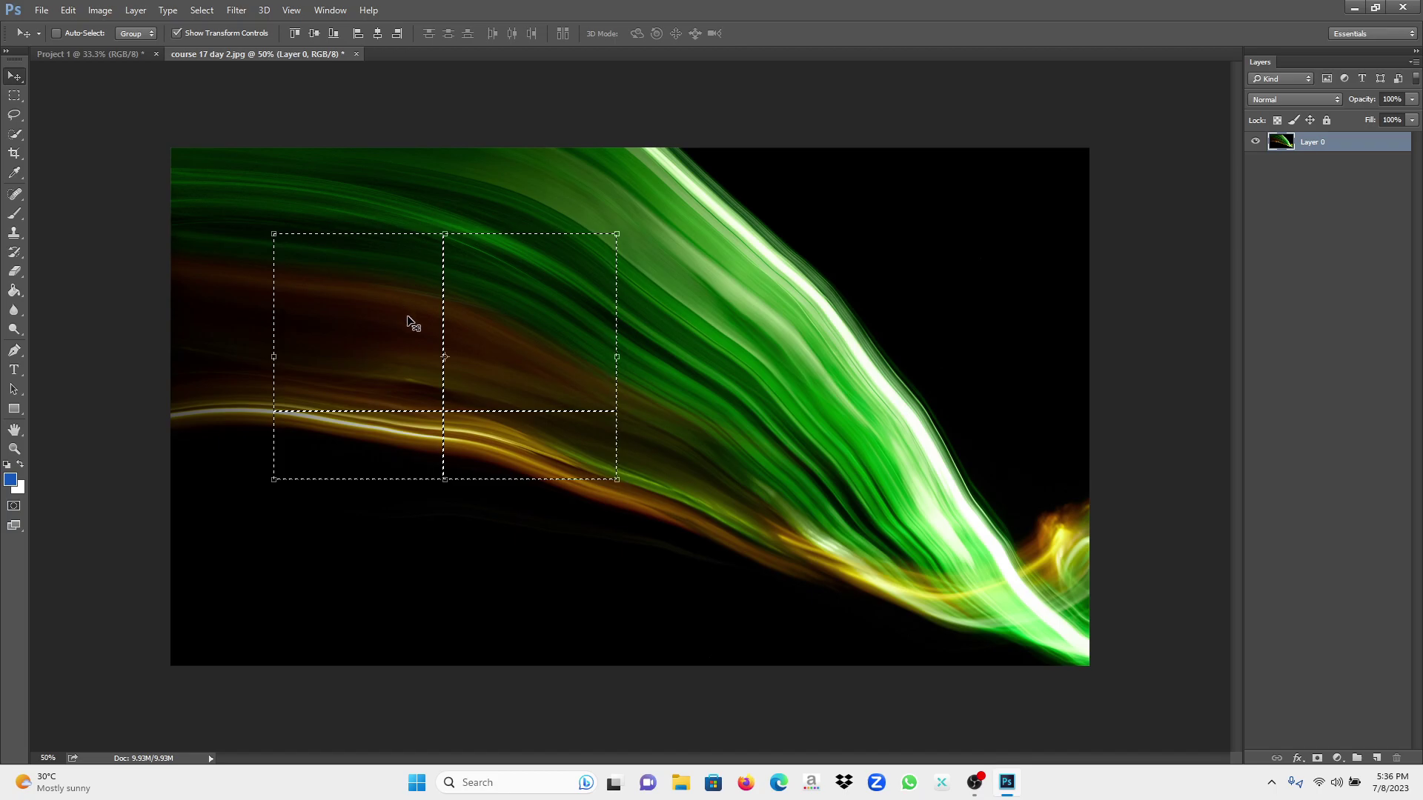
left_click_drag(116, 46, 439, 265)
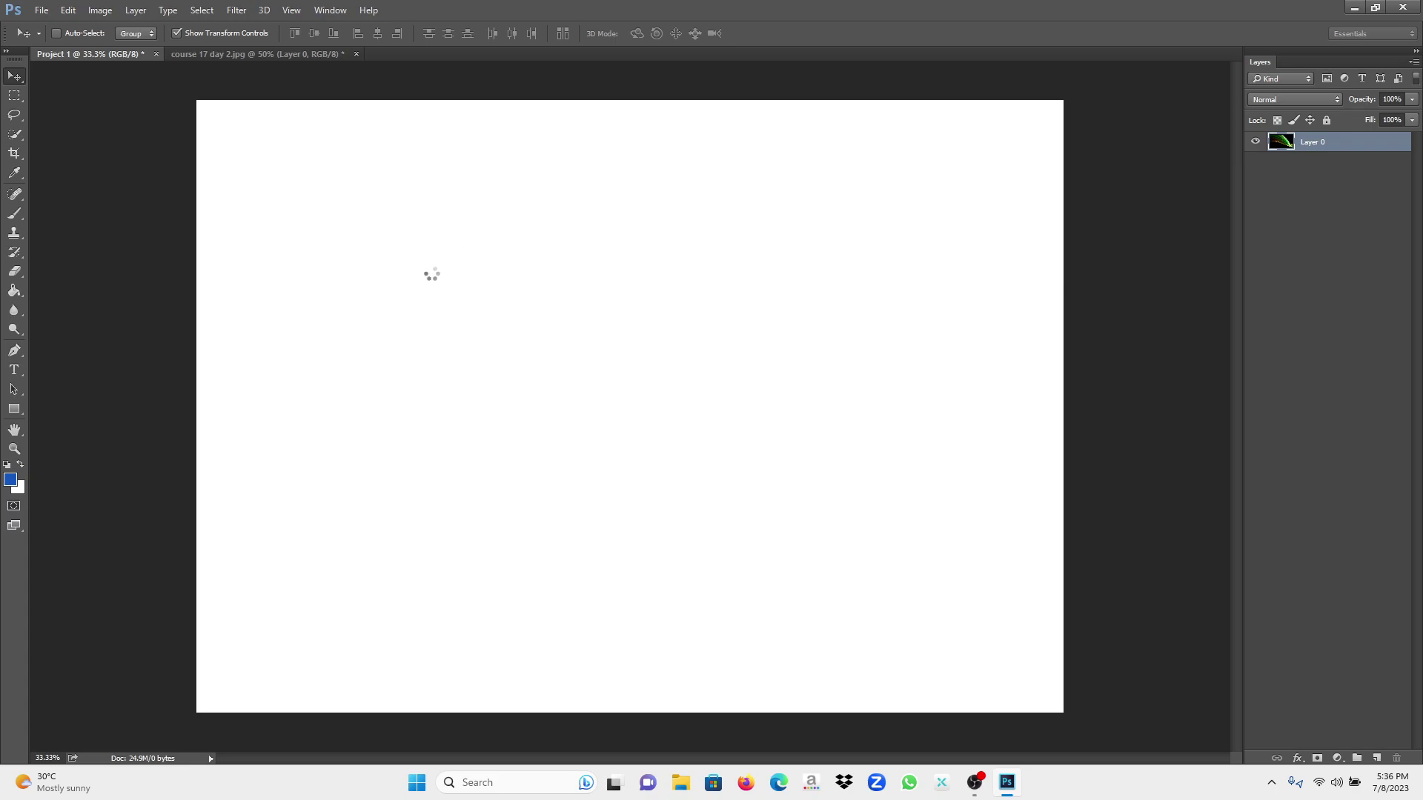
left_click_drag(426, 283, 460, 290)
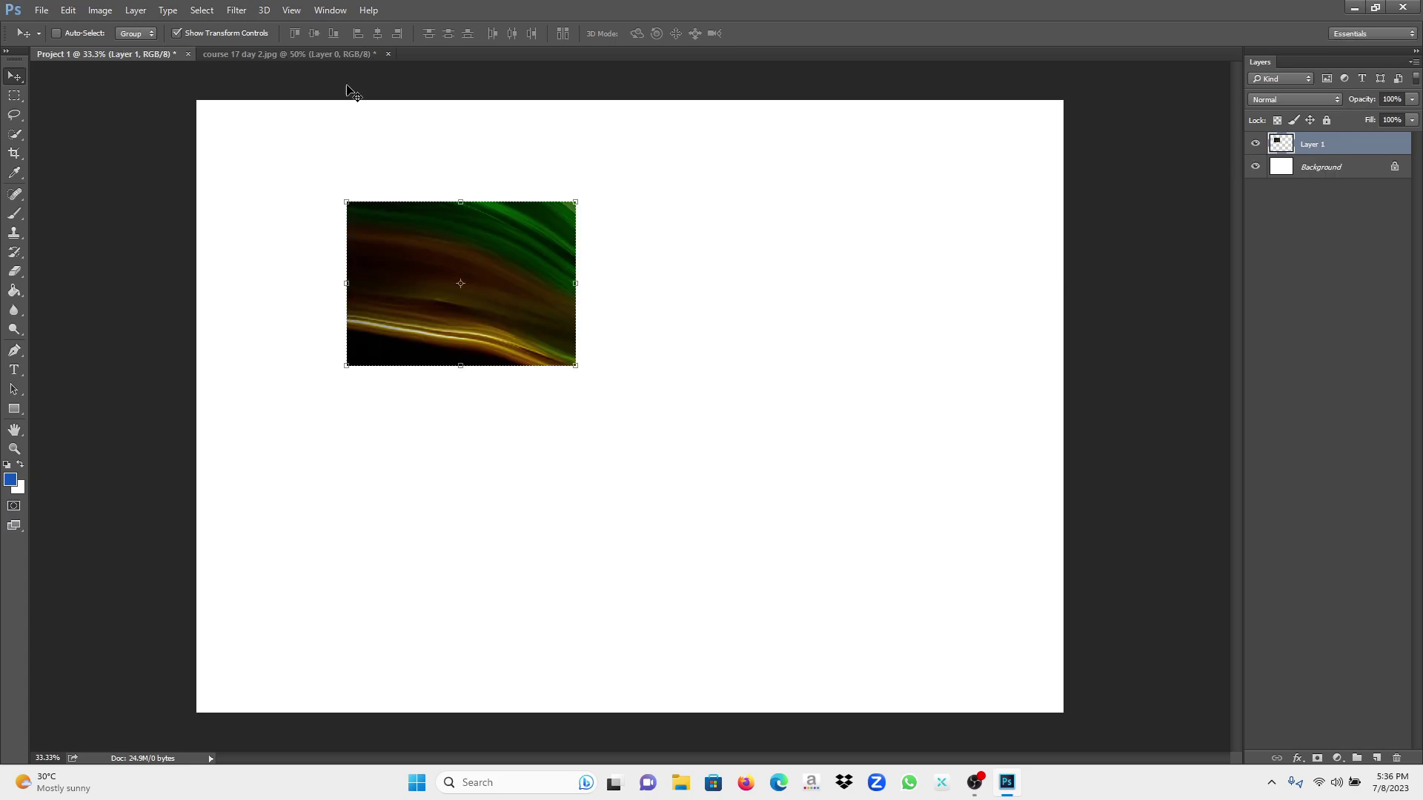
- Marquee-select the dark upper-right area of course 17 day 2 and copy it into the upper-right part of the Project 1 canvas
left_click(295, 56)
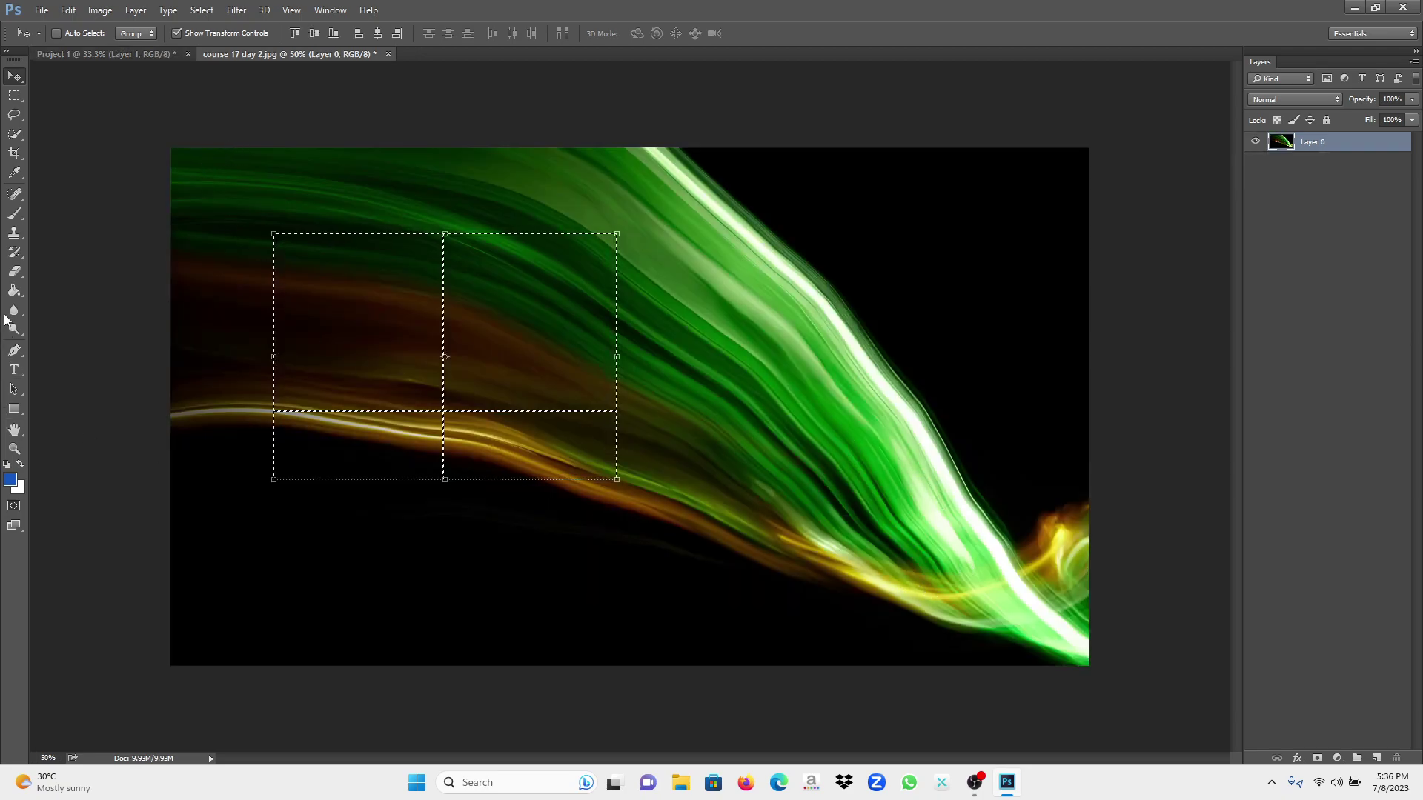
left_click(18, 97)
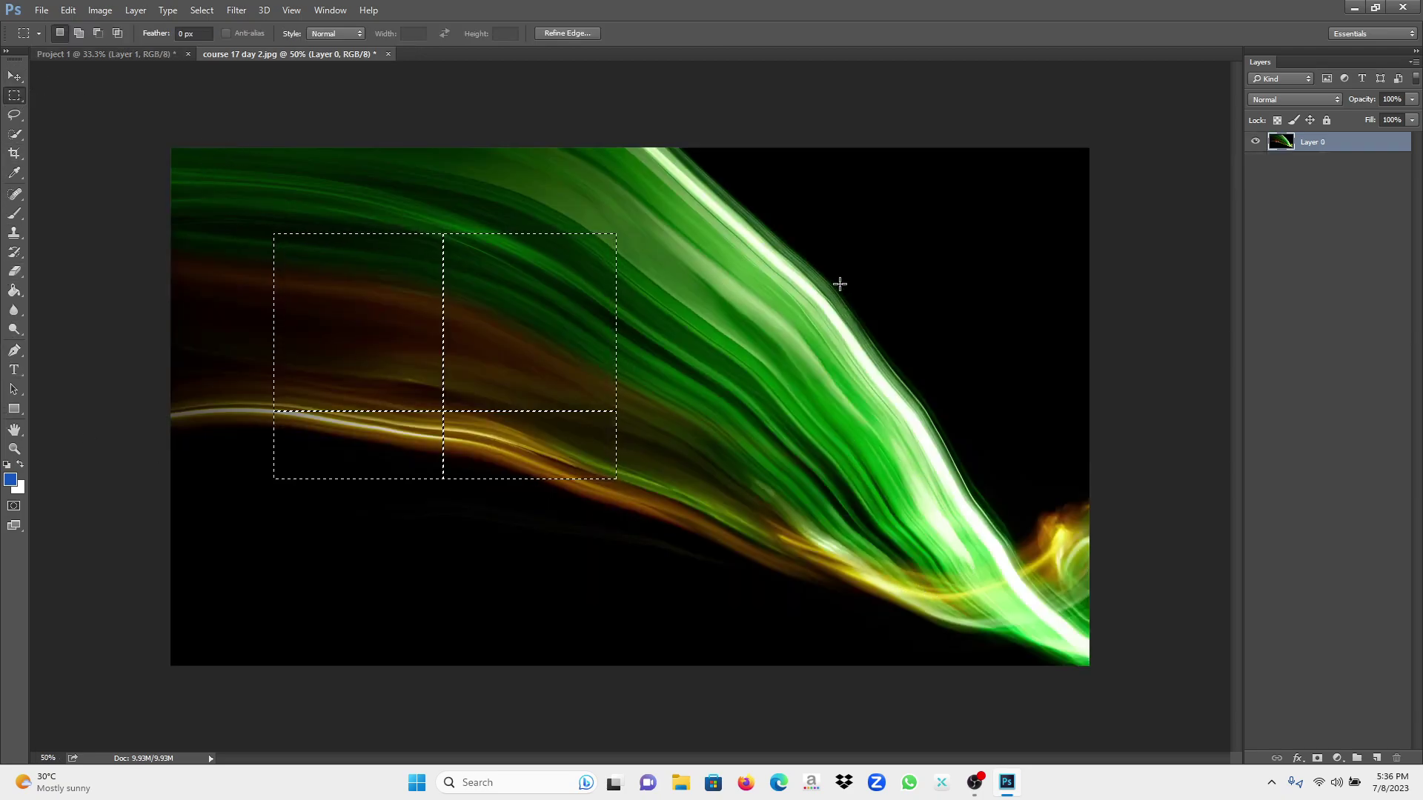
left_click_drag(821, 162, 1061, 322)
left_click(18, 74)
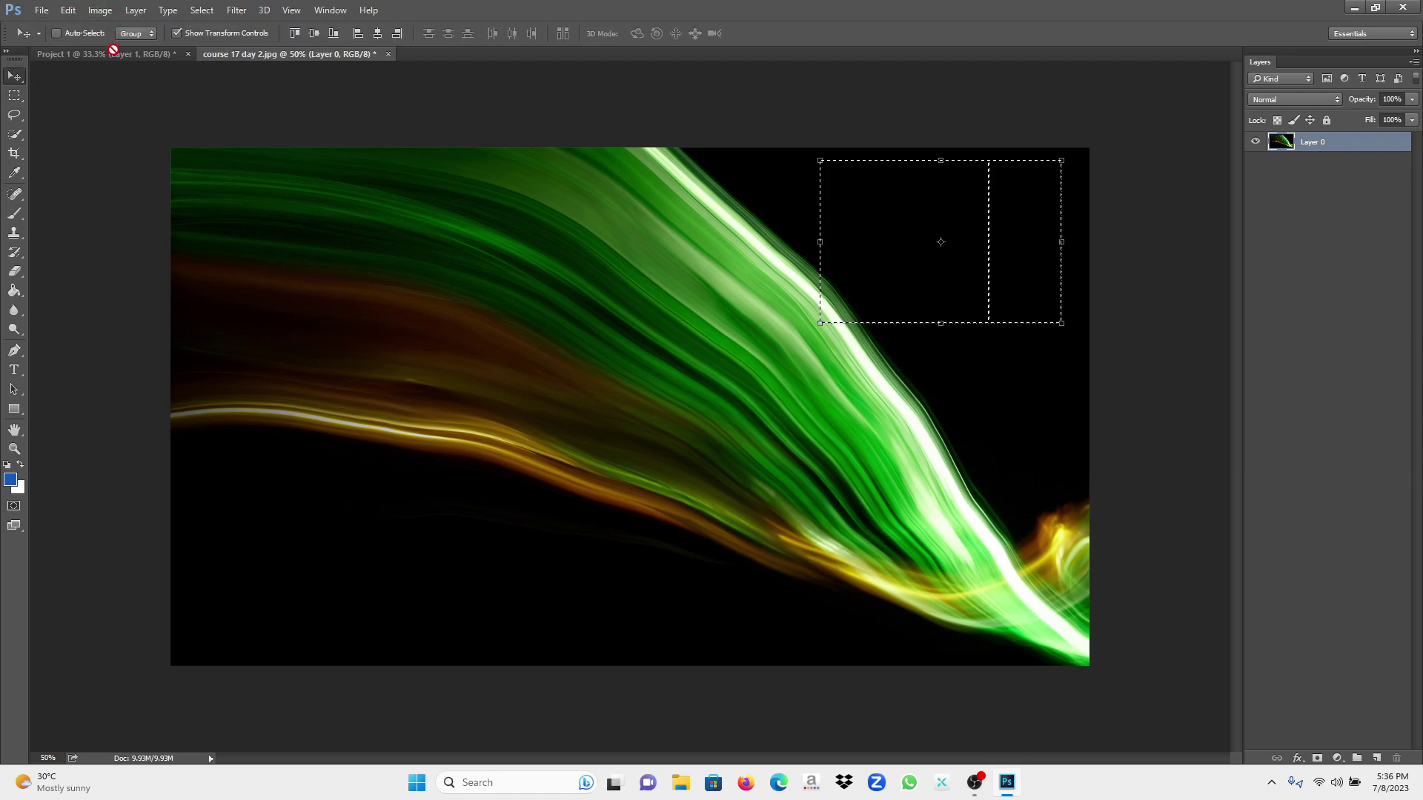
left_click_drag(114, 55, 149, 86)
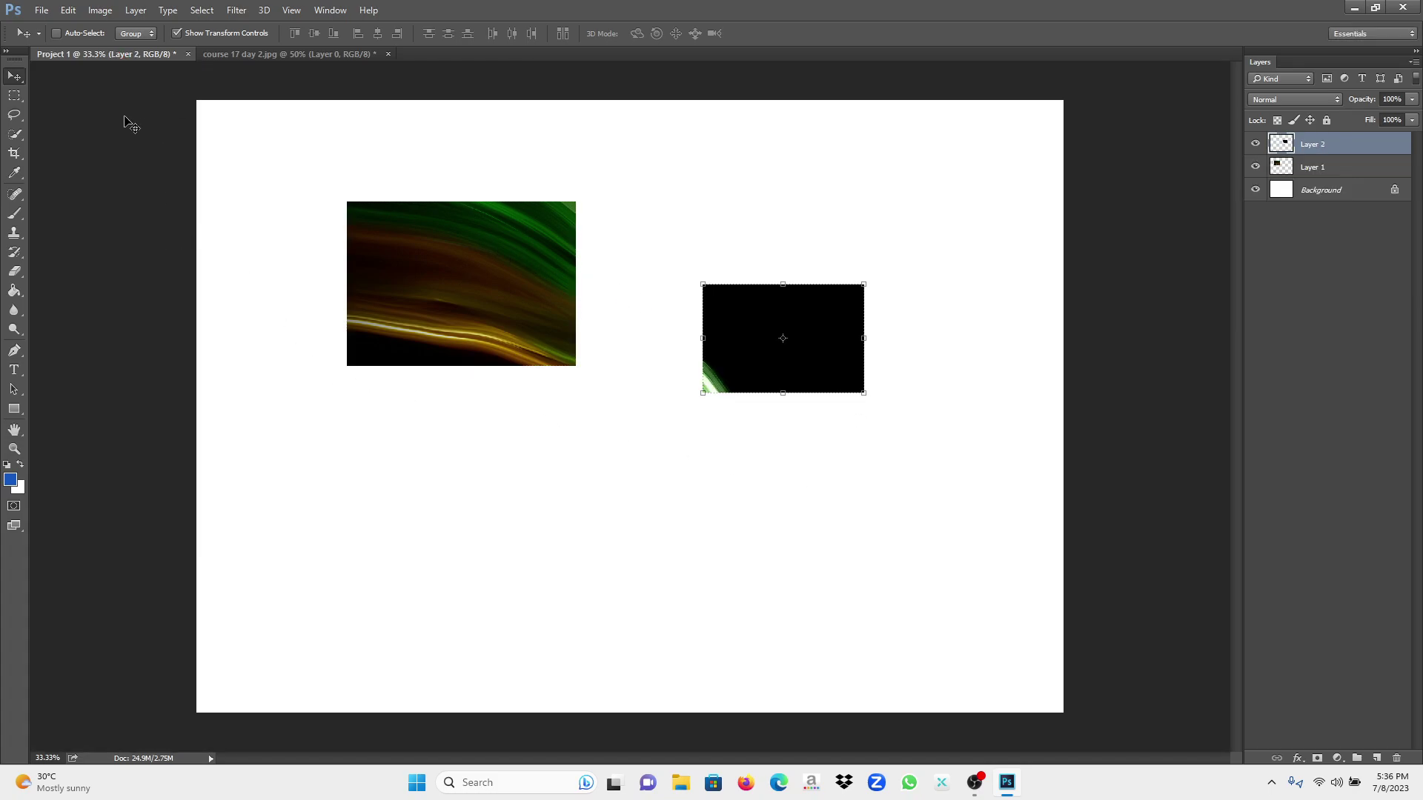
- Marquee-select the black lower-left area of course 17 day 2 and copy it into the lower-left part of the Project 1 canvas
left_click(14, 96)
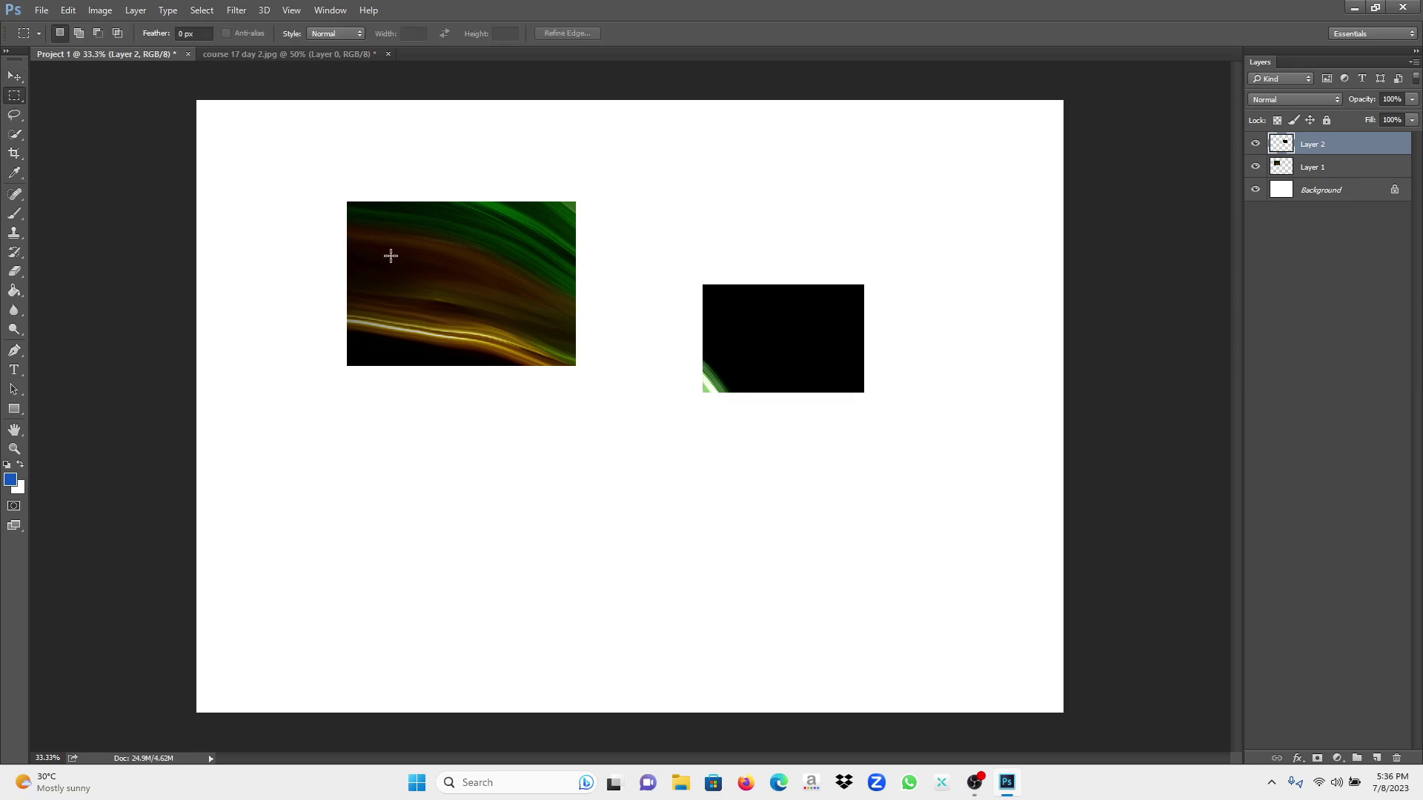
left_click(239, 54)
left_click_drag(232, 493, 517, 638)
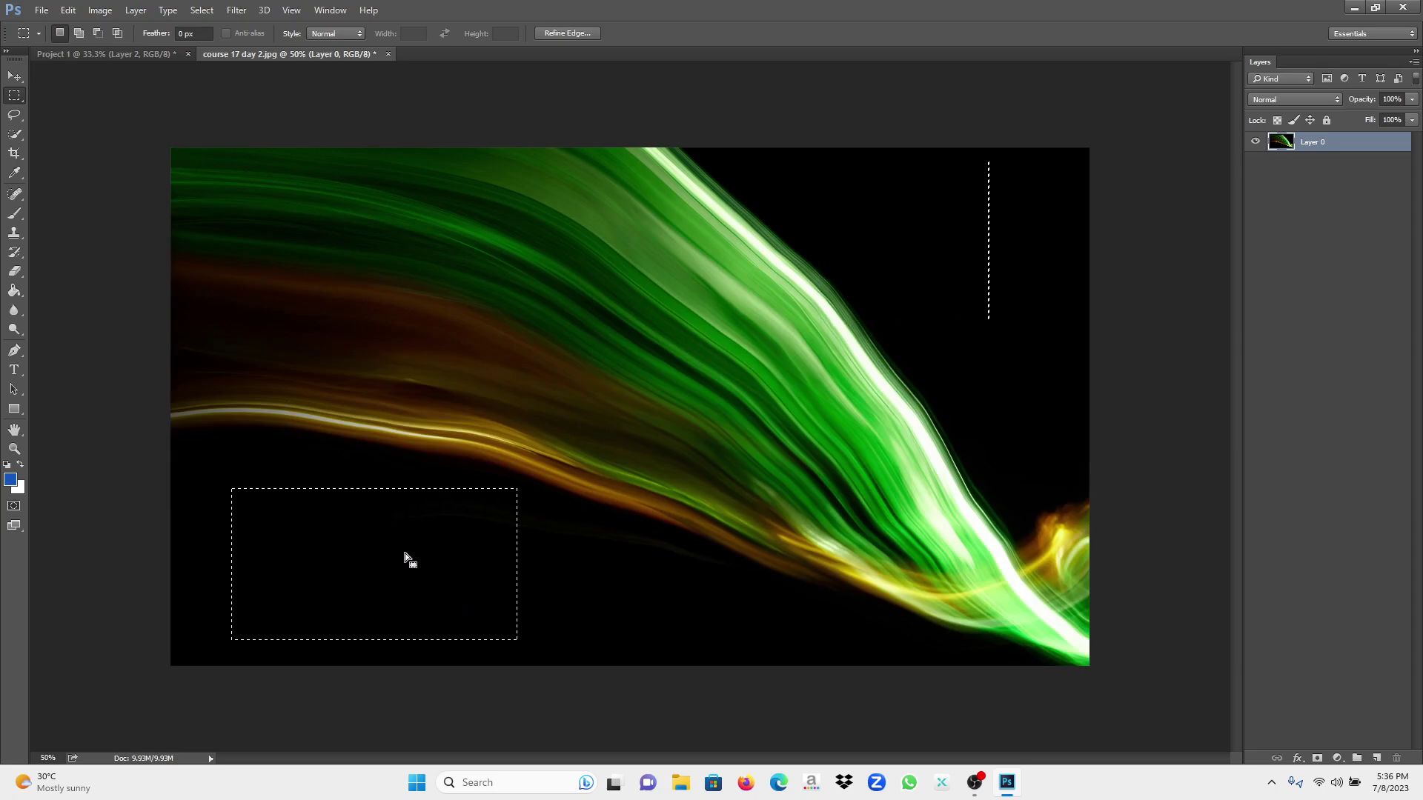
left_click(14, 76)
left_click_drag(209, 221, 109, 45)
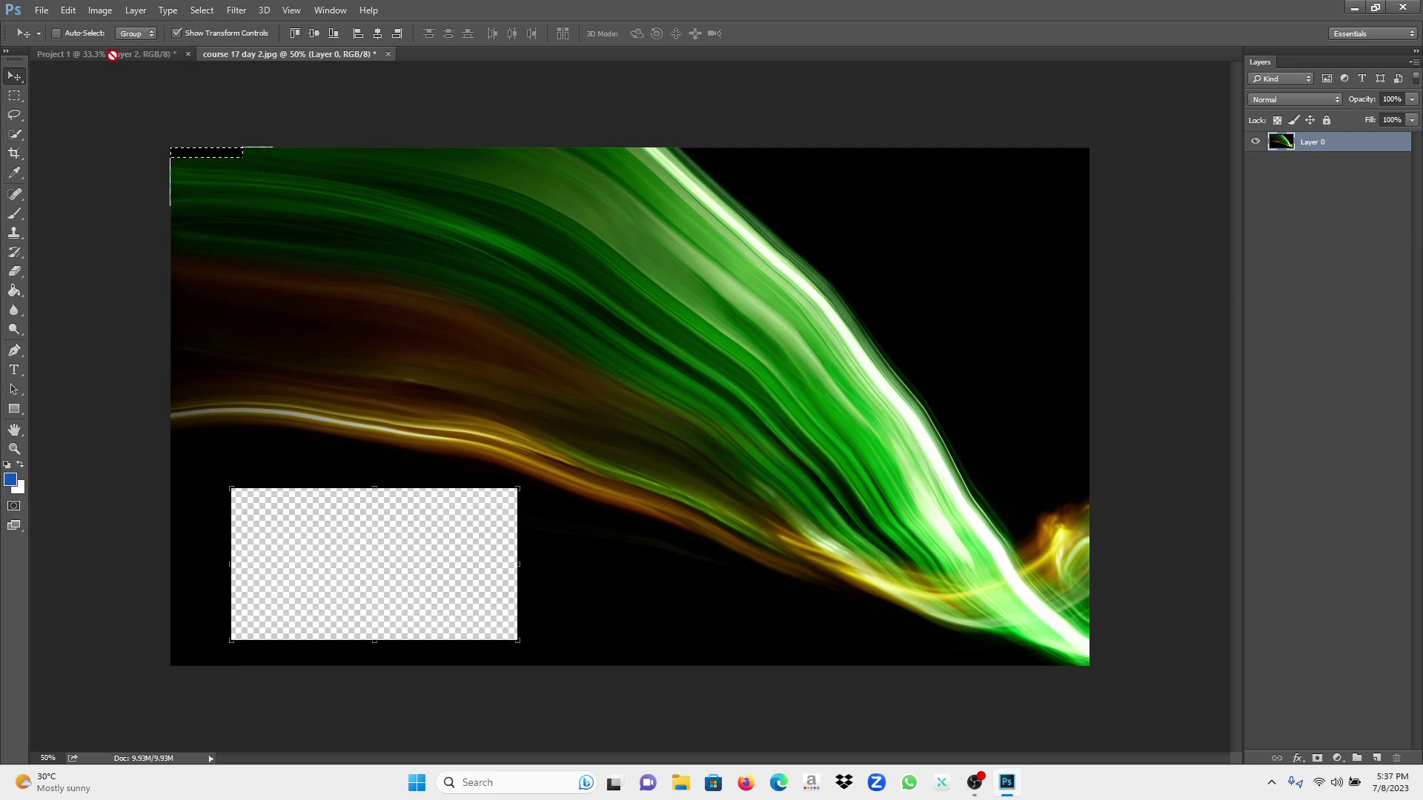
left_click_drag(118, 55, 517, 549)
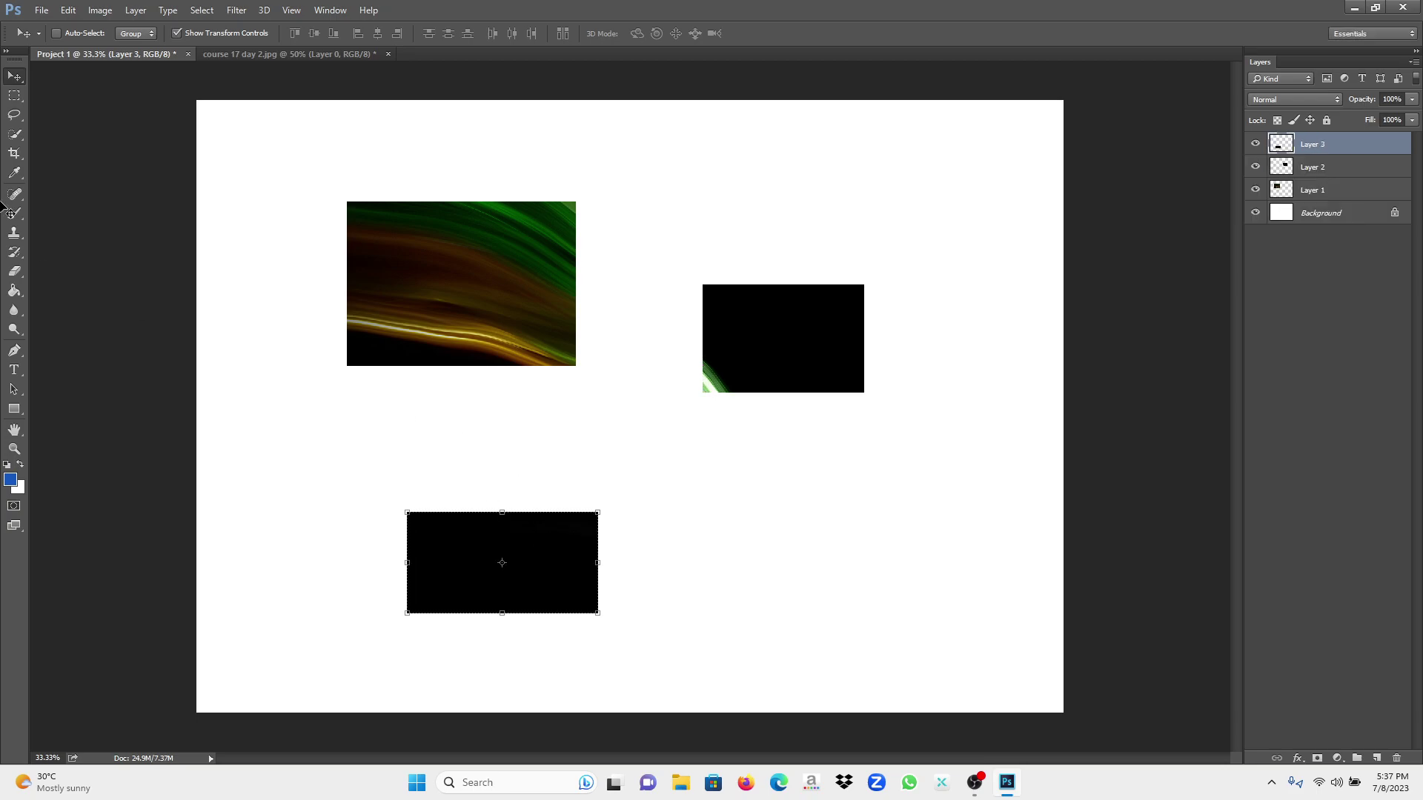
- Marquee-select a rectangular area over the bright green streaks near the lower-right corner of course 17 day 2
left_click(260, 55)
left_click(16, 96)
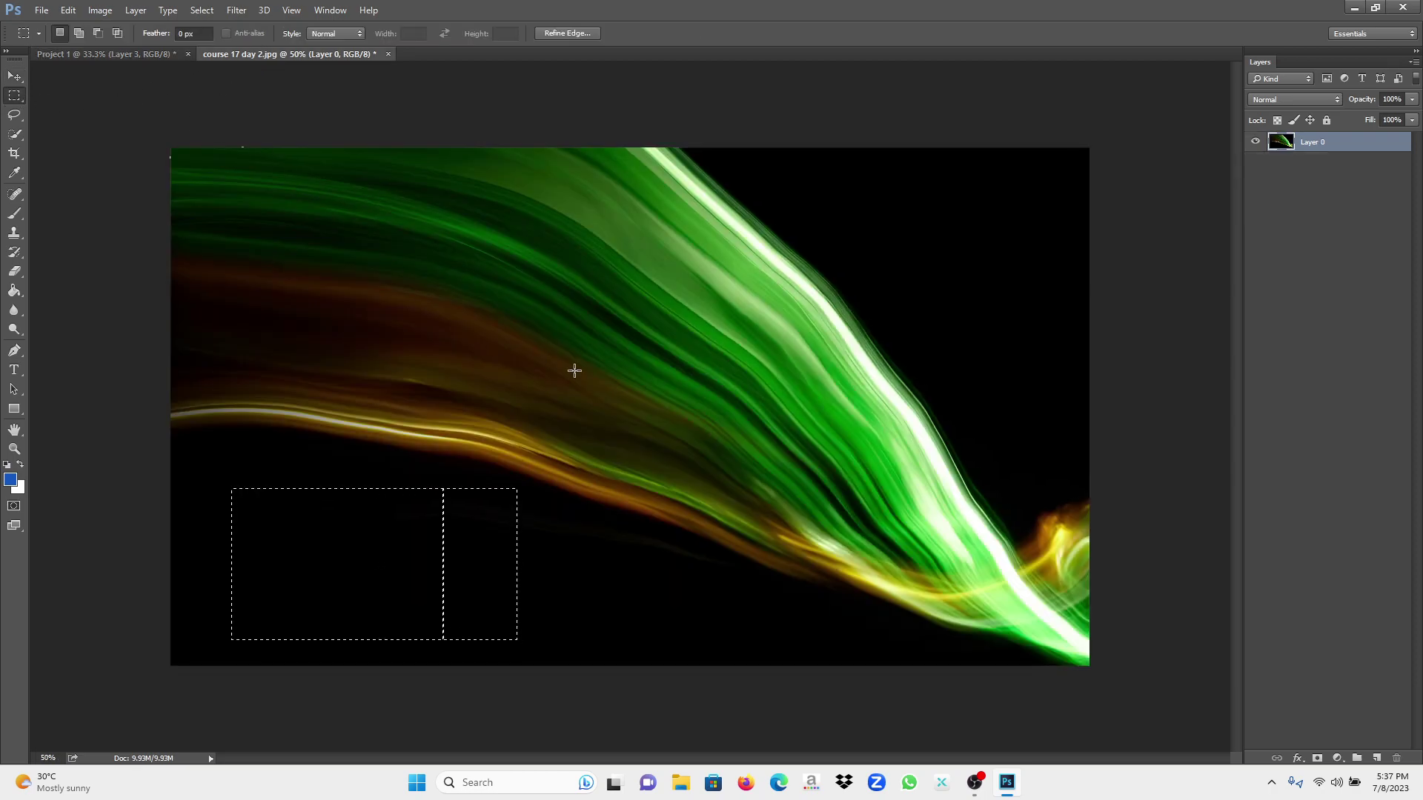
mouse_move(875, 619)
left_mouse_down()
mouse_move(884, 594)
mouse_move(1025, 523)
mouse_move(1033, 485)
left_mouse_up()
left_click(24, 82)
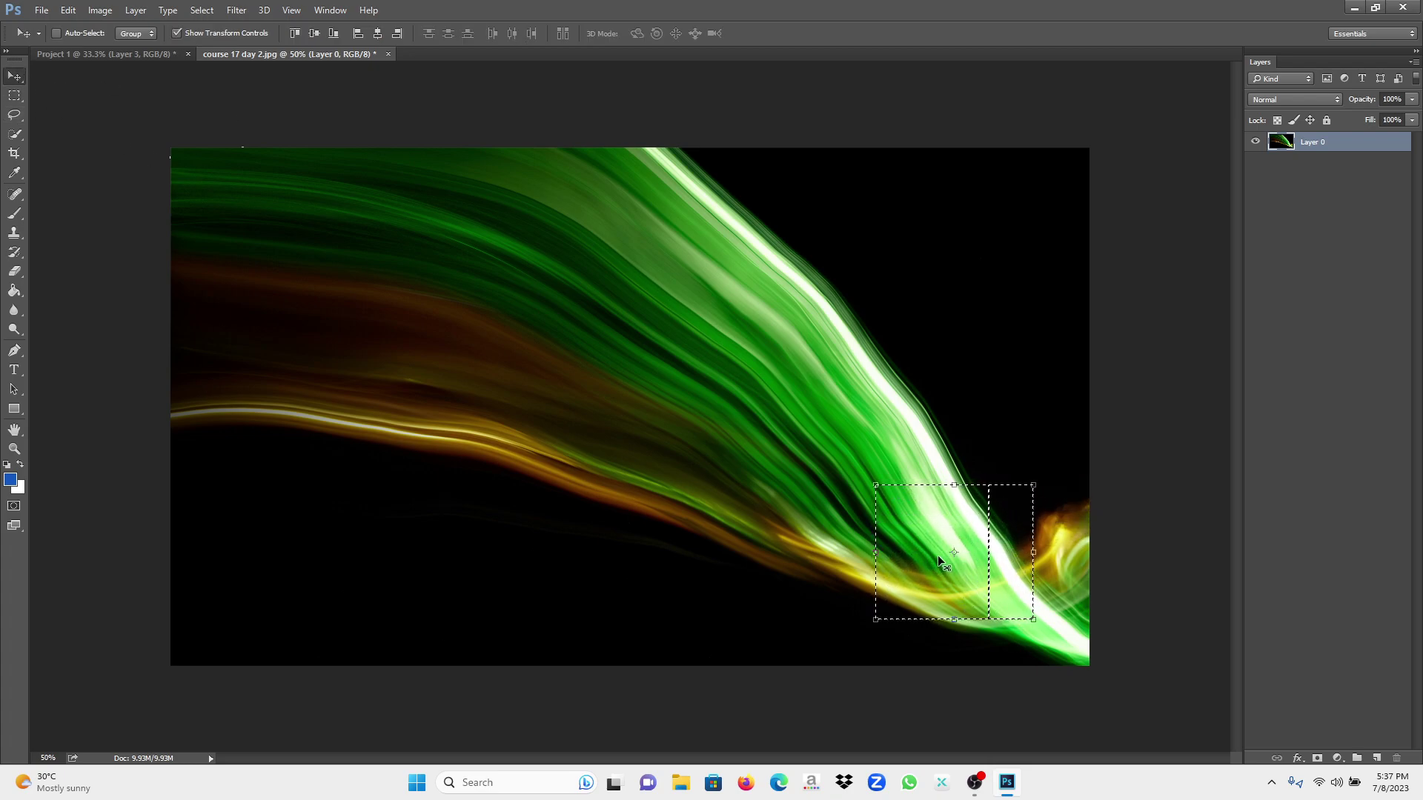
- Try to move the selected green area into Project 1, shifting it and rotating it about 3.6° along the way
left_click_drag(166, 146, 155, 57)
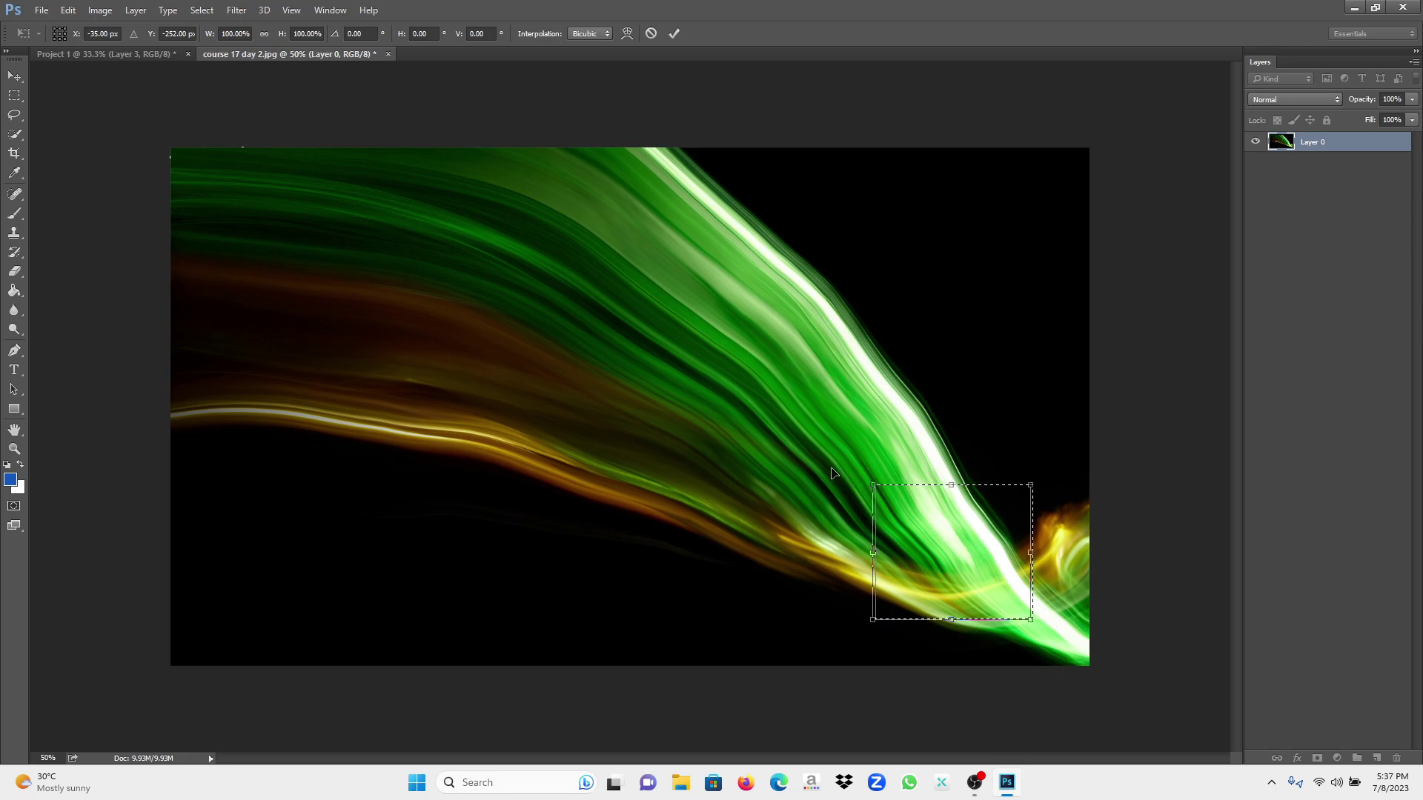
left_click_drag(412, 256, 256, 151)
left_click_drag(166, 83, 400, 160)
left_click_drag(894, 490, 973, 551)
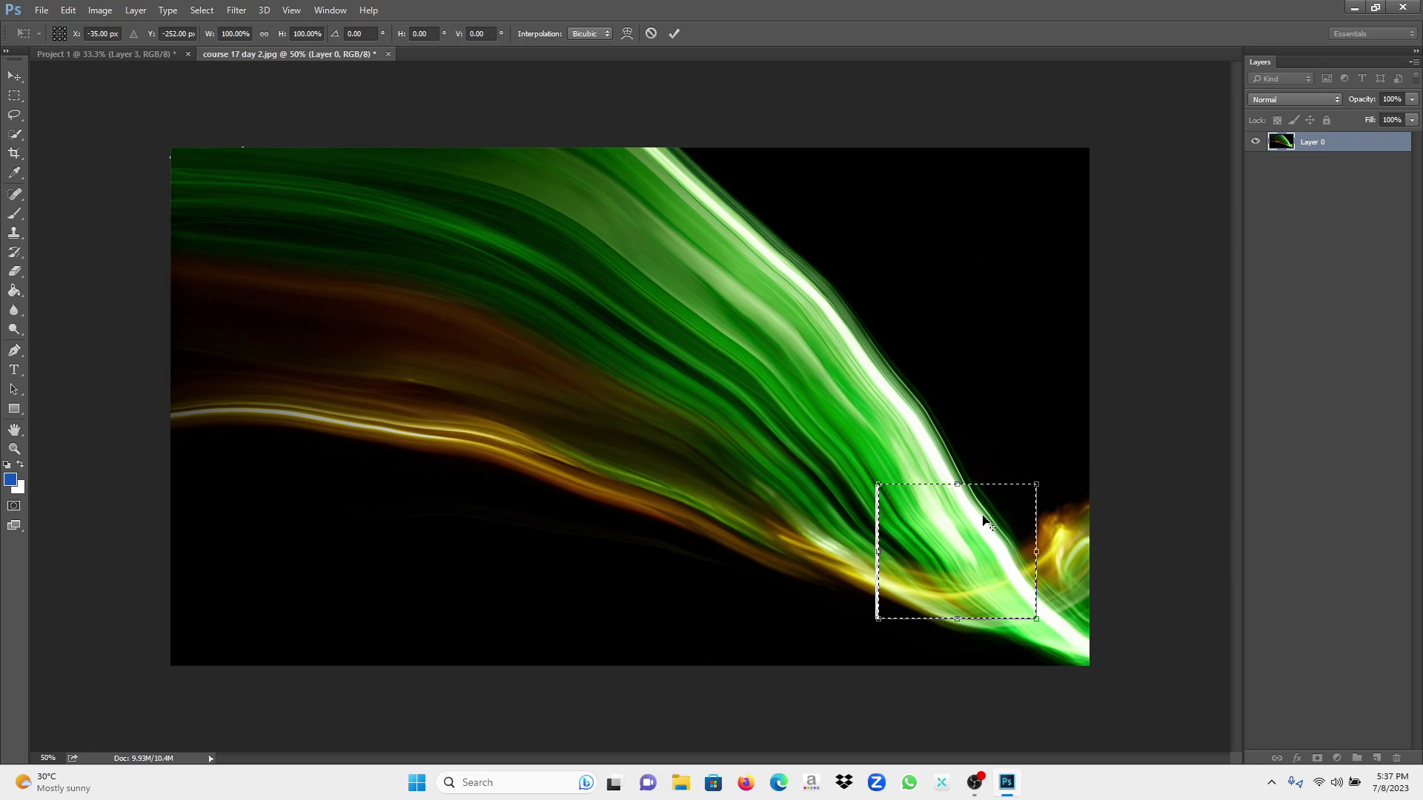
left_click_drag(126, 143, 107, 169)
left_click(108, 169, "alt")
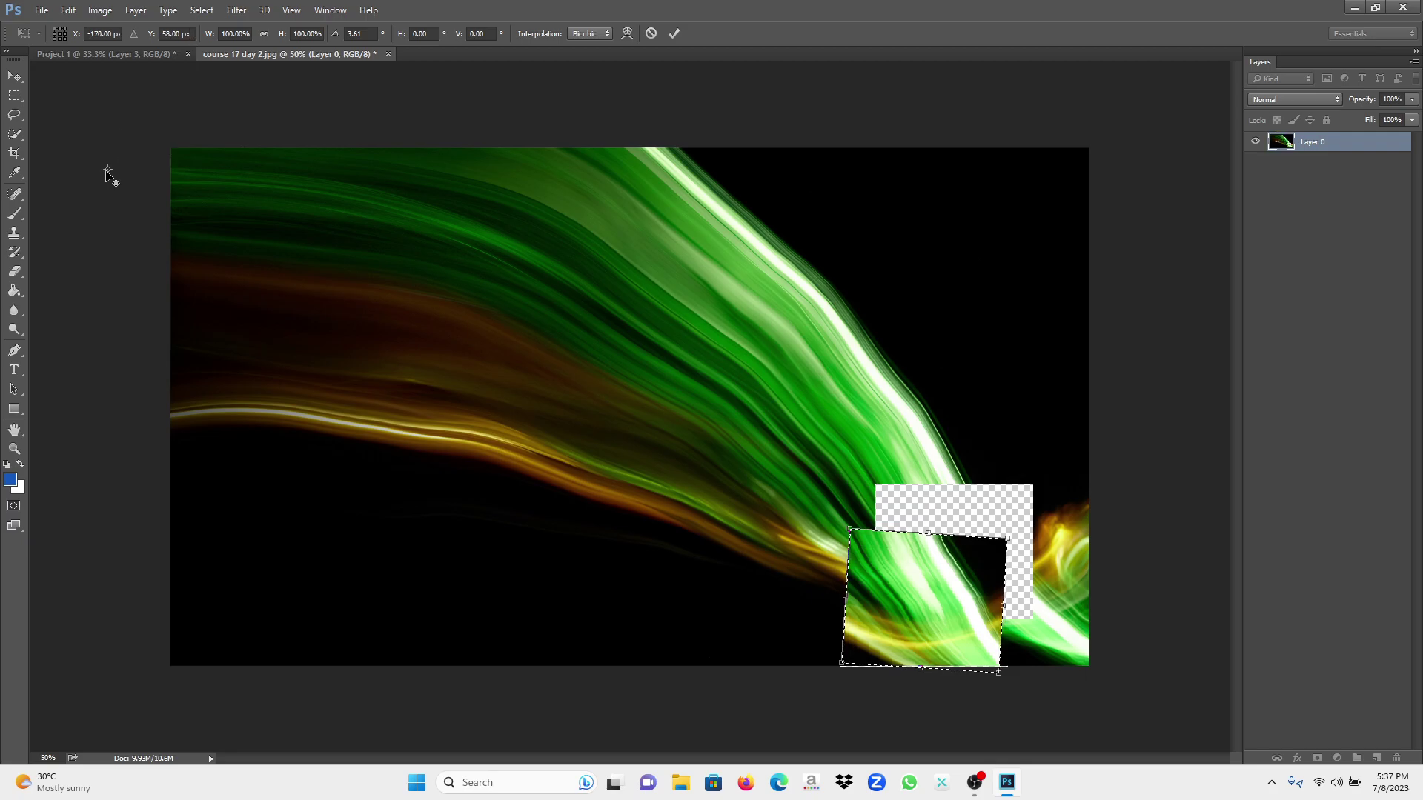
left_click_drag(876, 592, 893, 548)
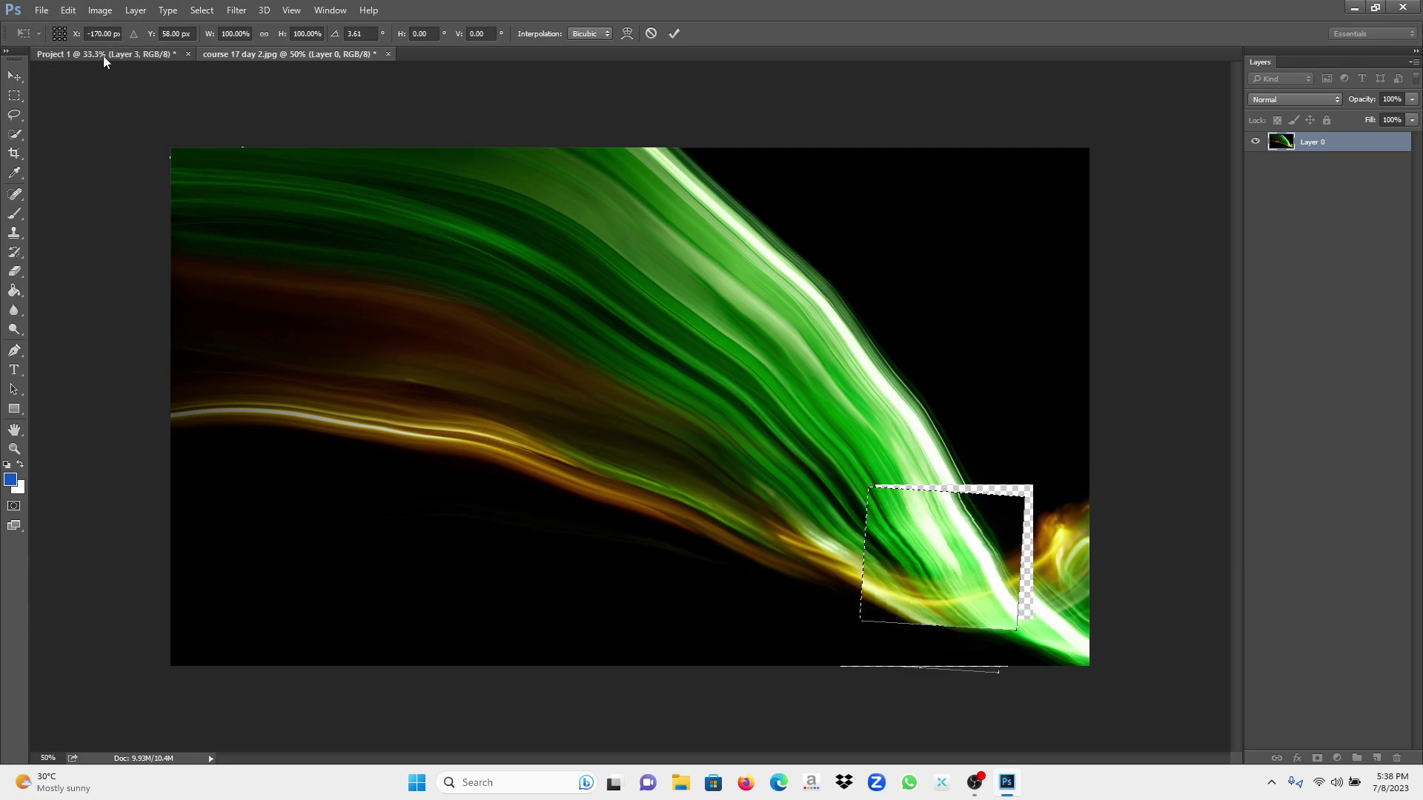
left_click(189, 57)
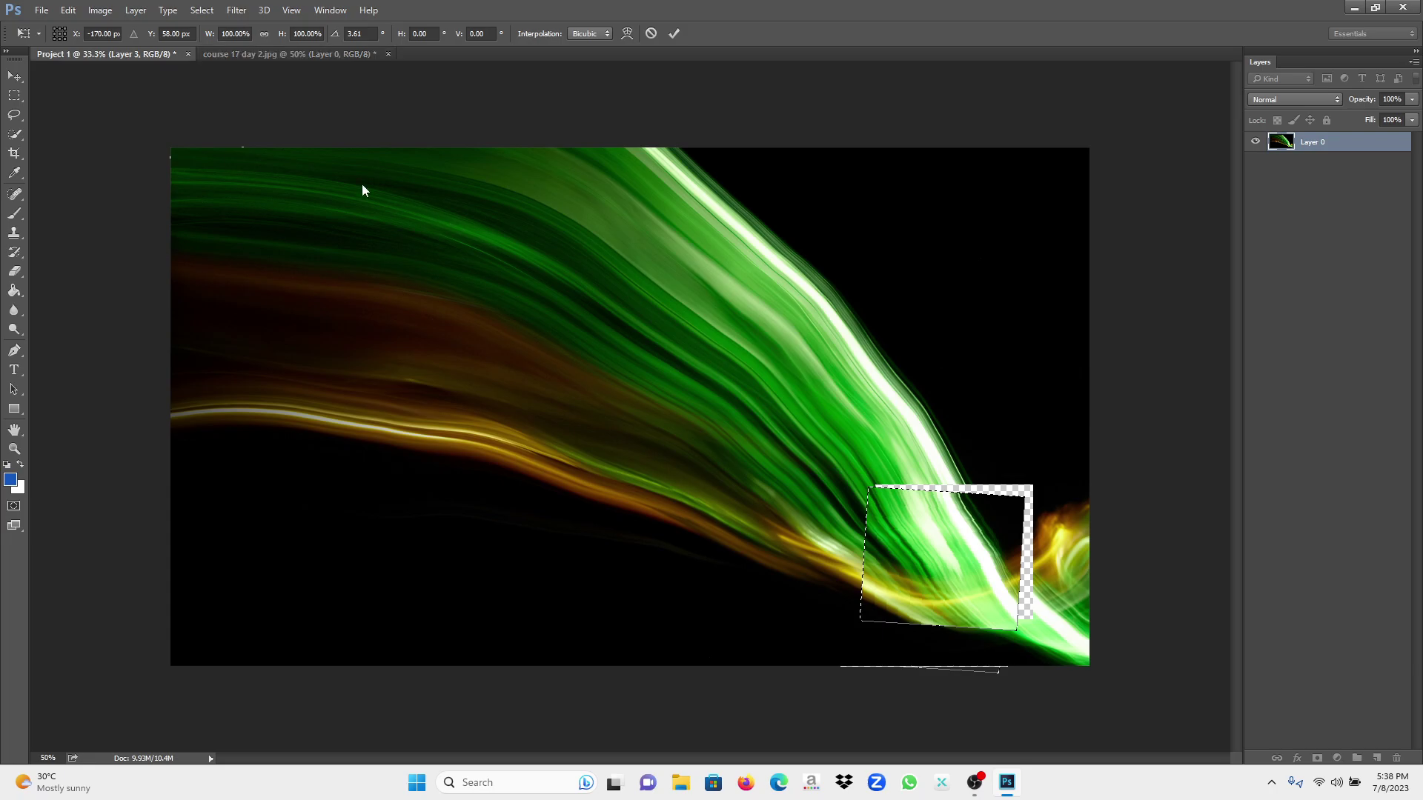
left_click(120, 55)
left_click(239, 59)
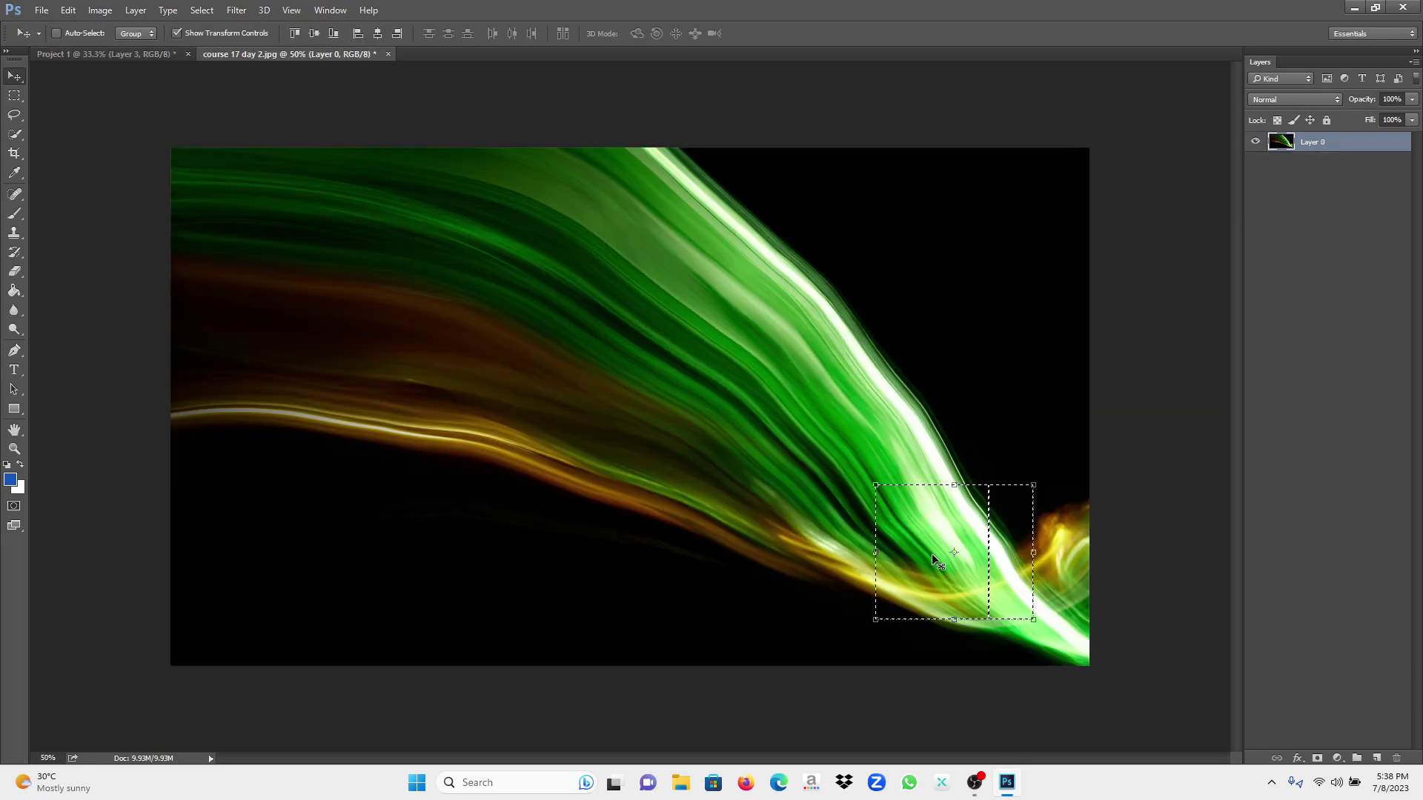
- Marquee-select a larger area over the lower-right green and yellow streaks and copy it into the lower-right part of the Project 1 canvas
left_click(14, 96)
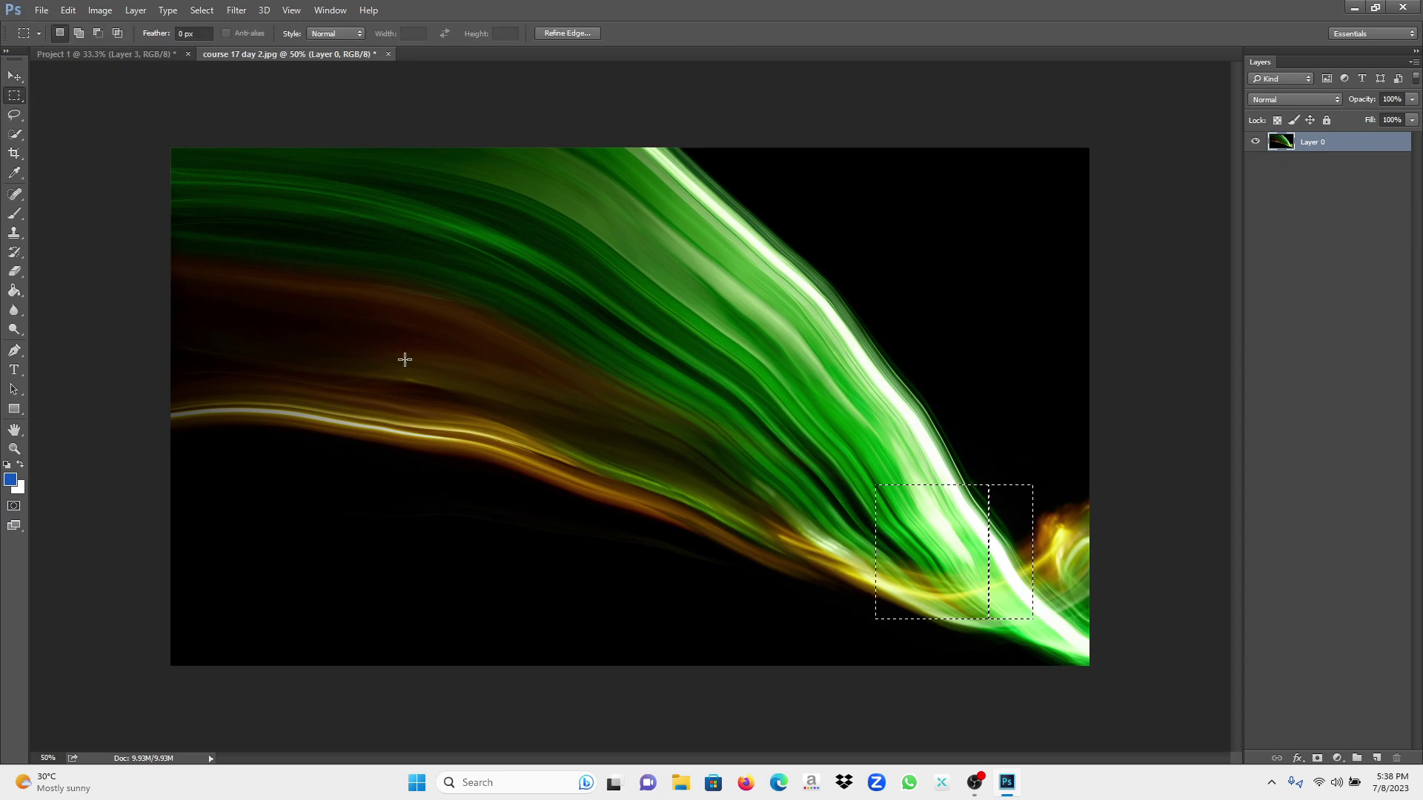
left_click_drag(849, 455, 1044, 632)
left_click(14, 75)
left_click_drag(933, 545, 115, 57)
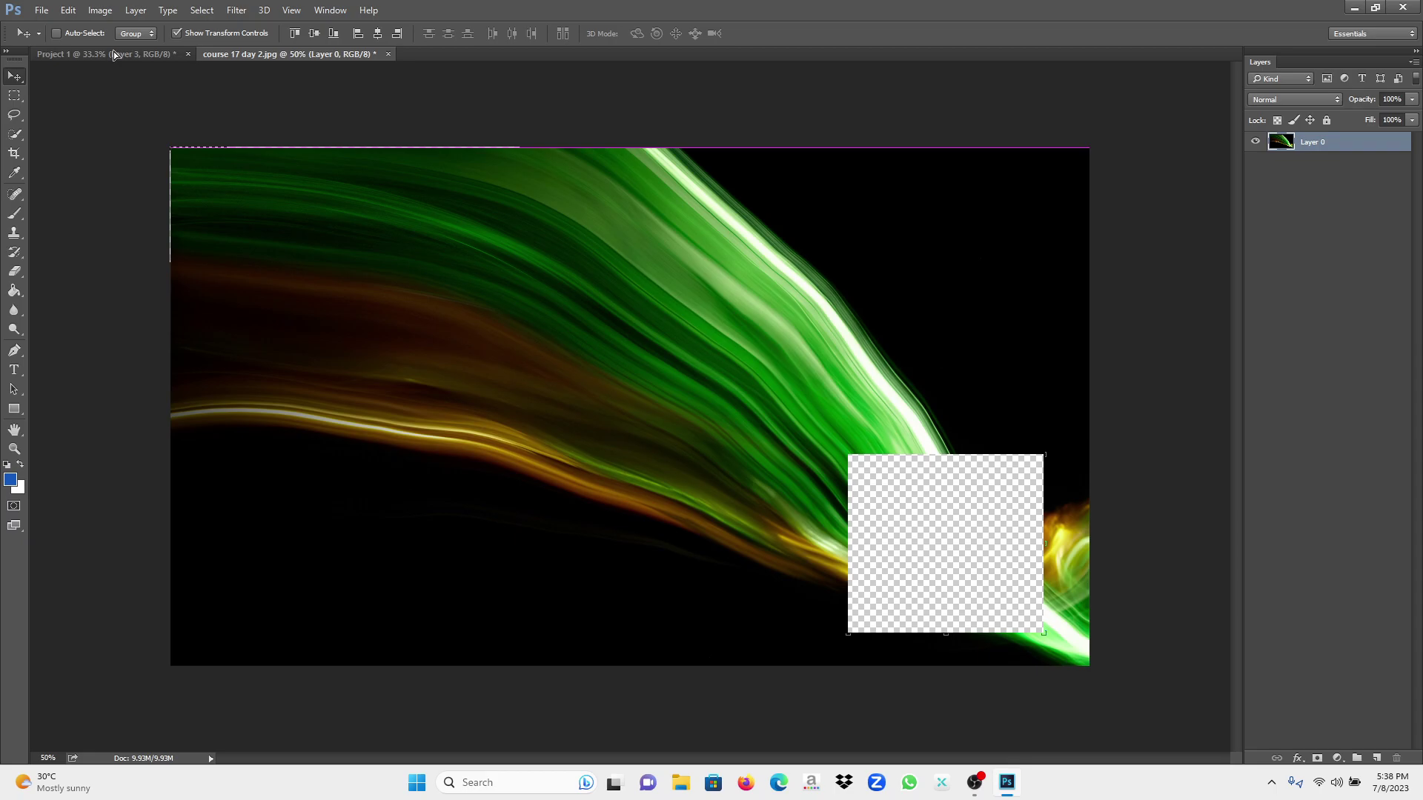
left_click_drag(113, 52, 474, 570)
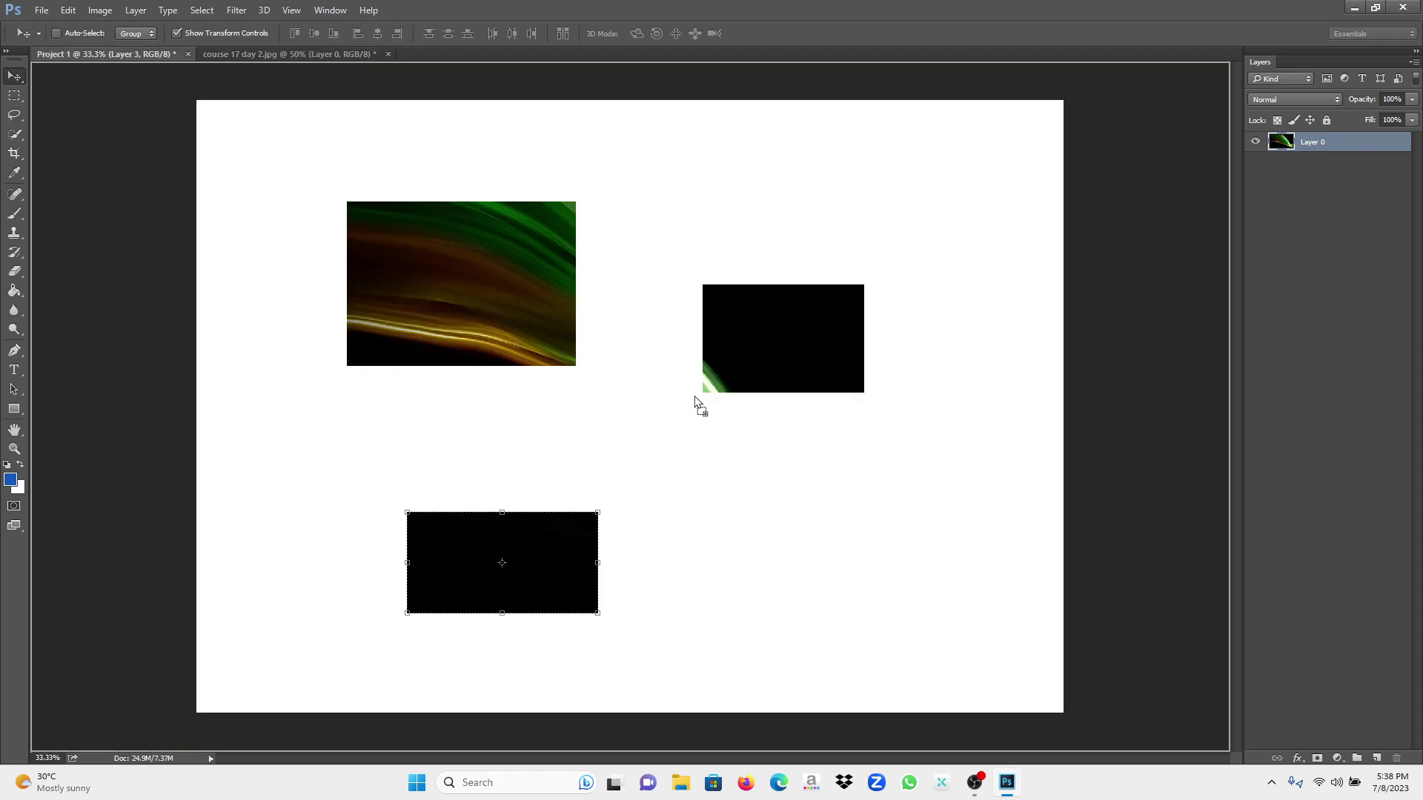
left_click_drag(853, 564, 850, 555)
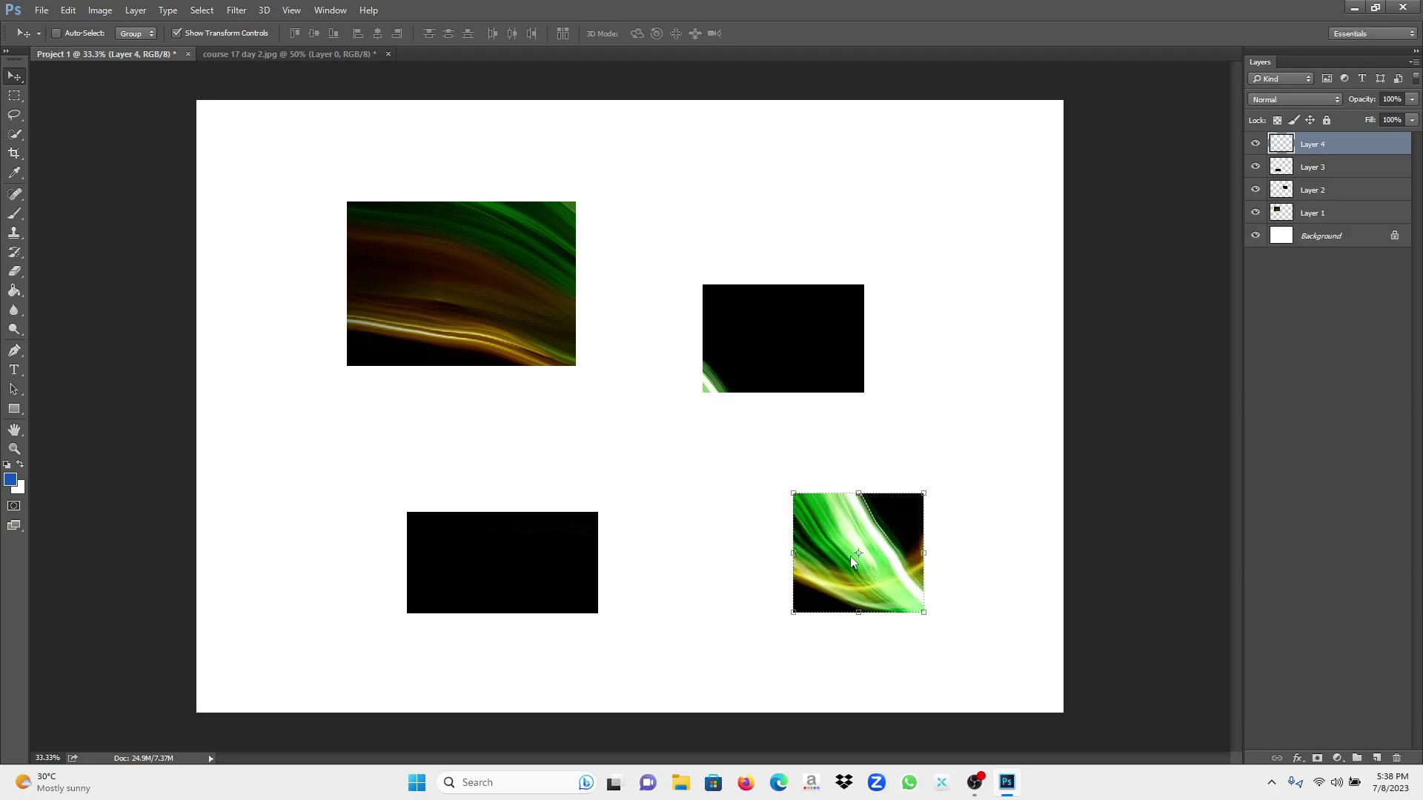
- Reposition the green piece in Project 1 so it sits just below the black piece in the canvas's upper-right part
left_click_drag(472, 314, 414, 338)
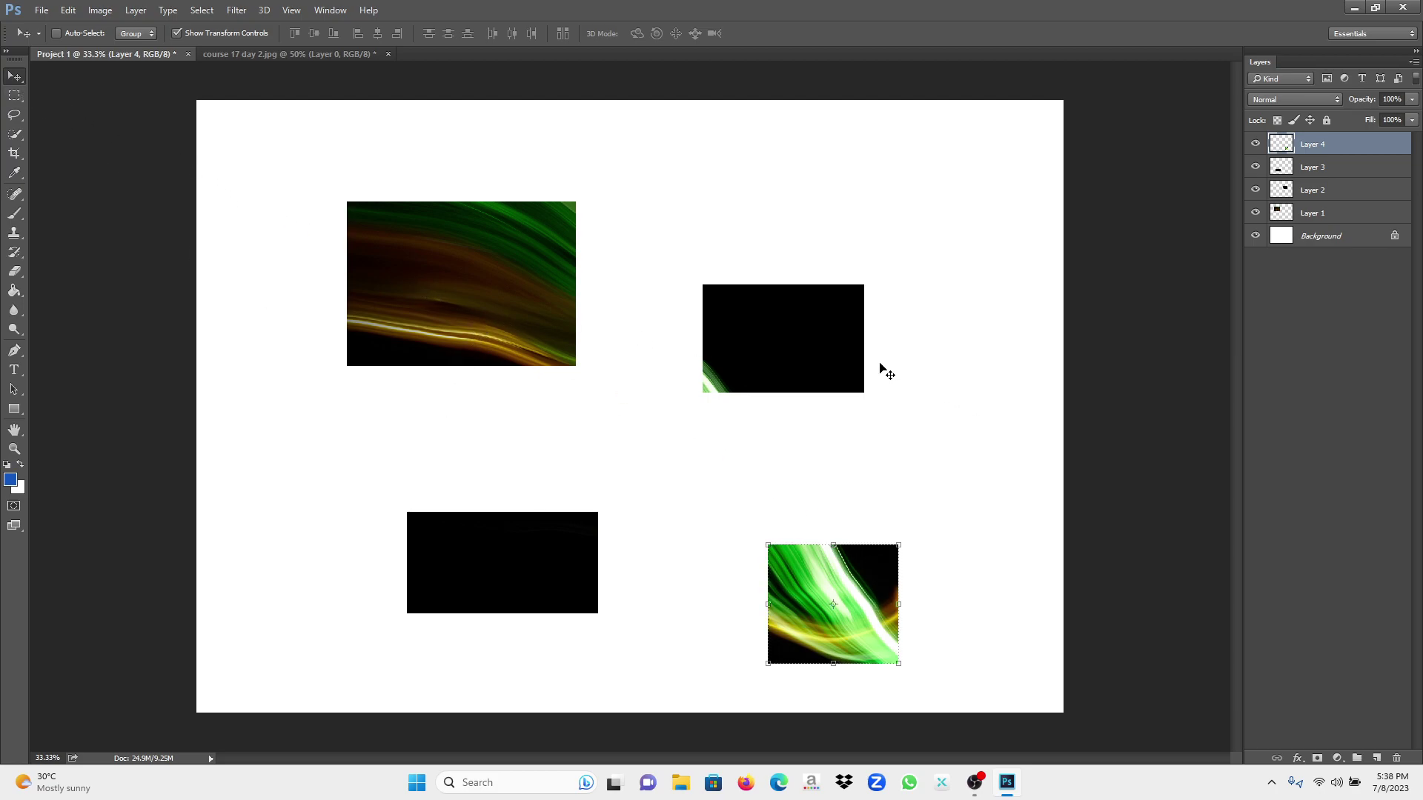
left_click_drag(871, 621, 877, 555)
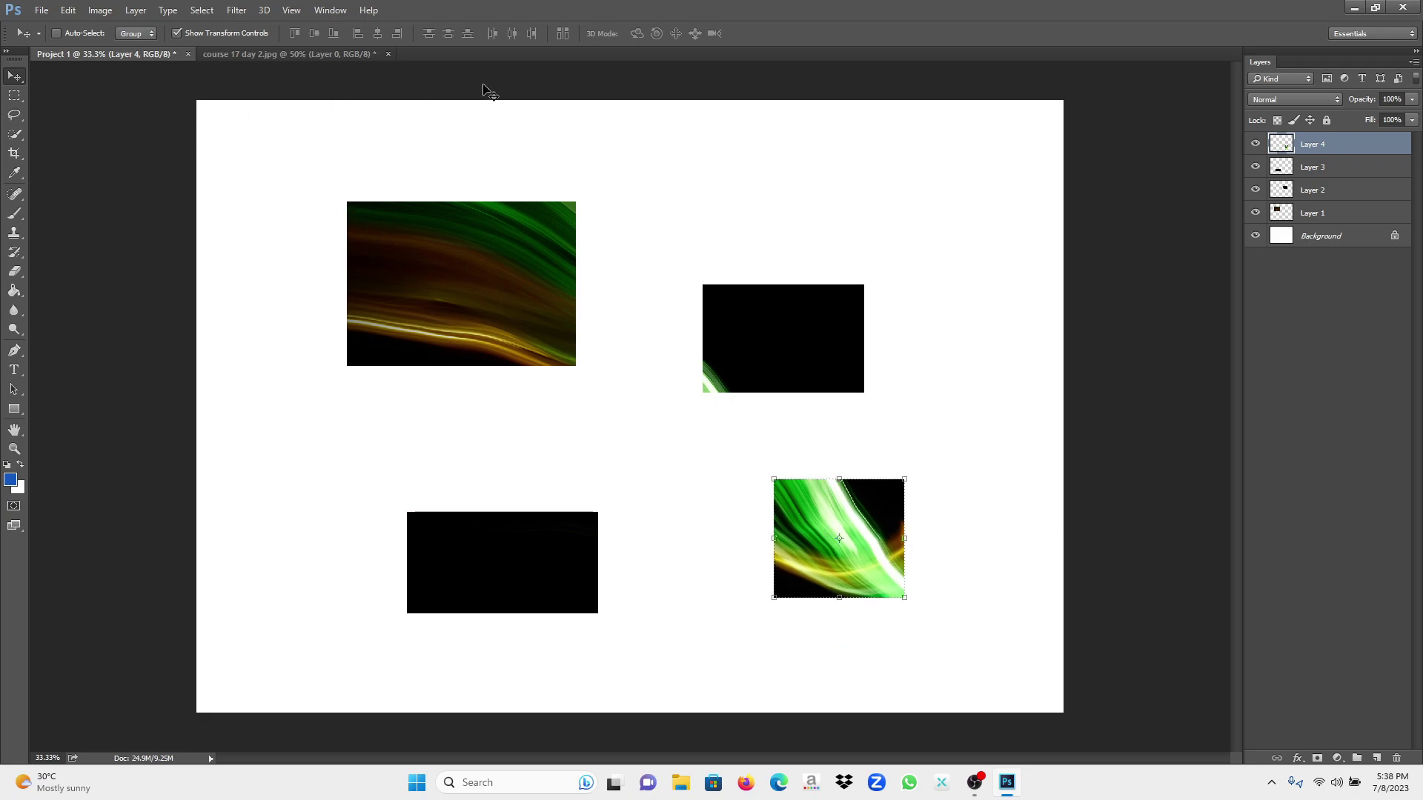
left_click_drag(750, 313, 868, 462)
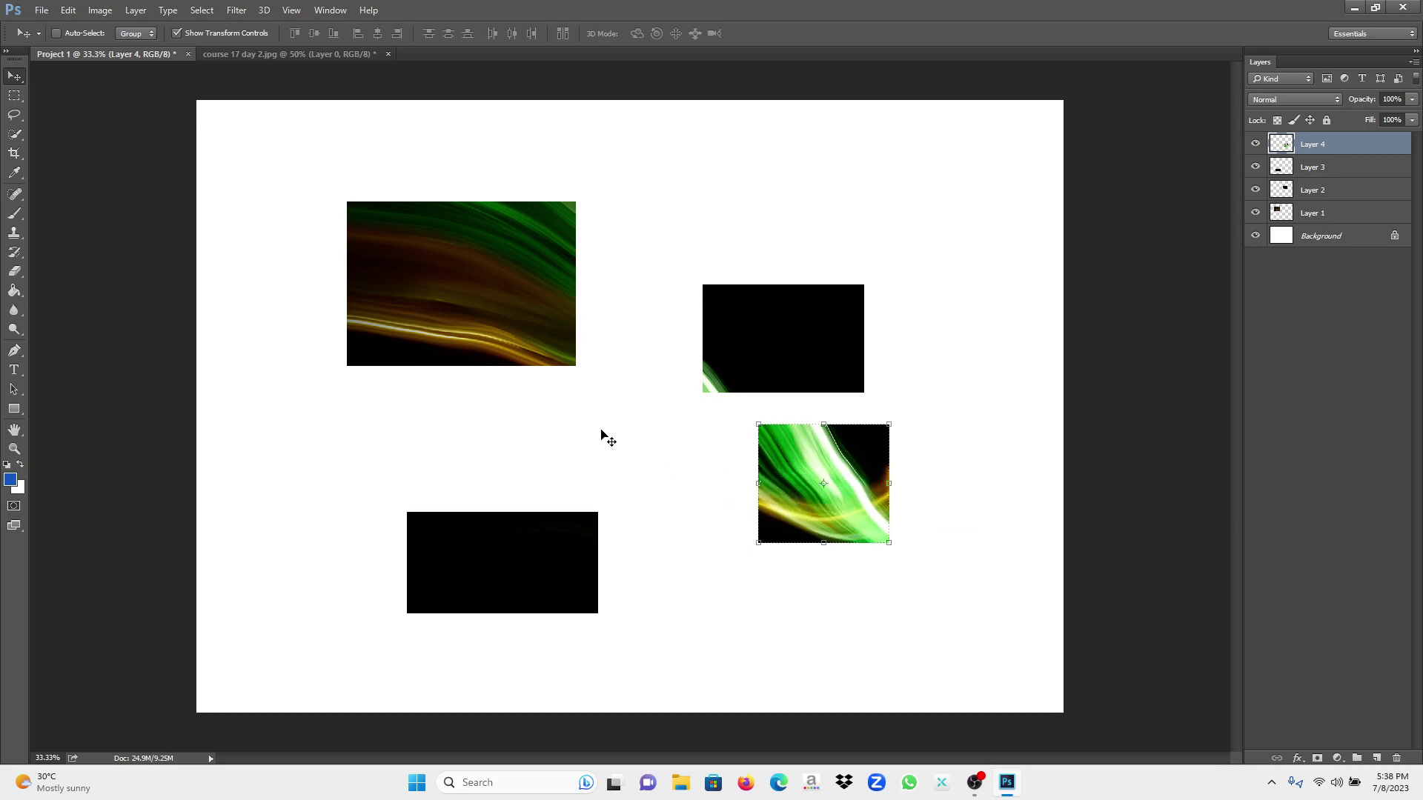
- Lock all properties of Layer 0 in the course 17 day 2 image
left_click(14, 96)
left_click(15, 77)
left_click(251, 58)
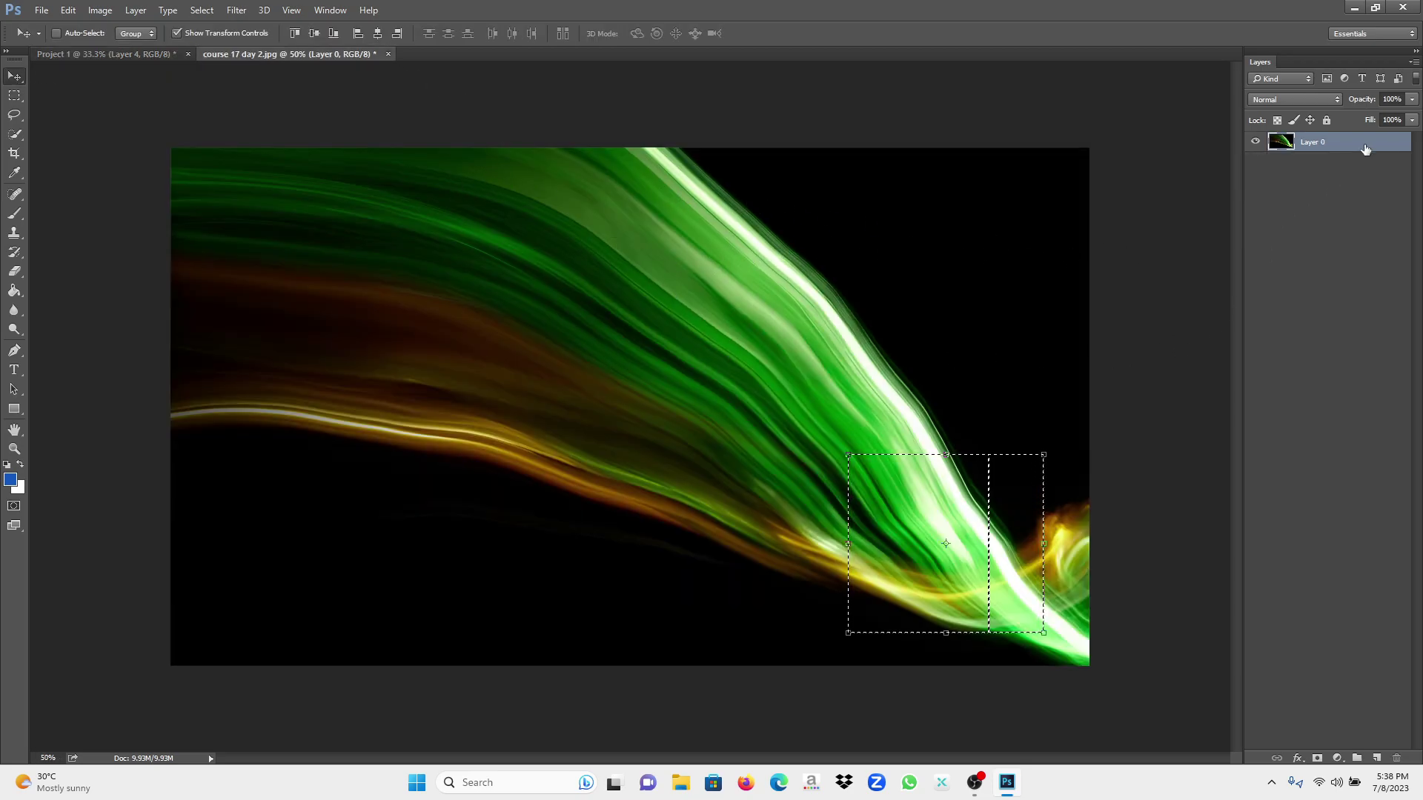
left_click(1327, 120)
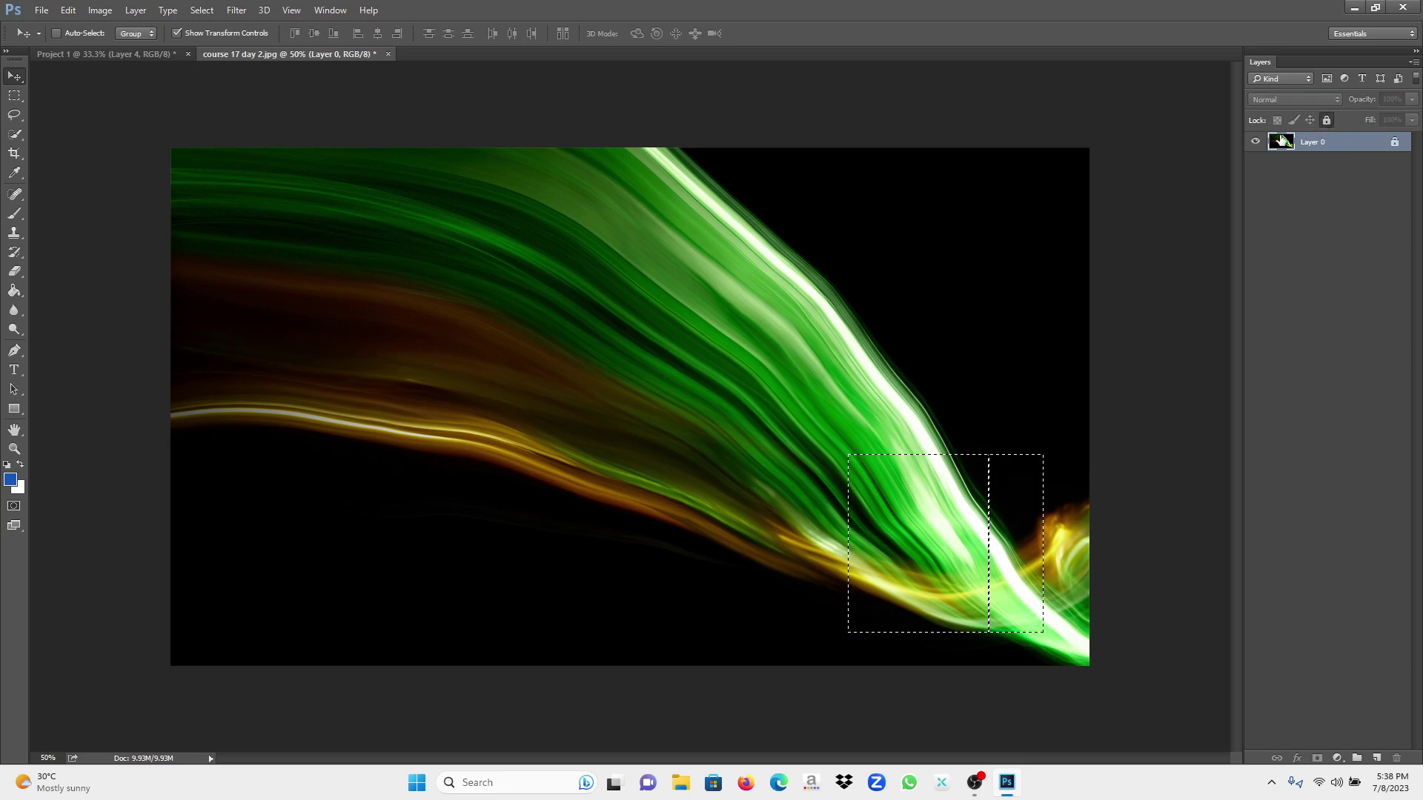
- Return to Project 1 and toggle the Background layer's visibility off and back on to check what it contributes
left_click(162, 55)
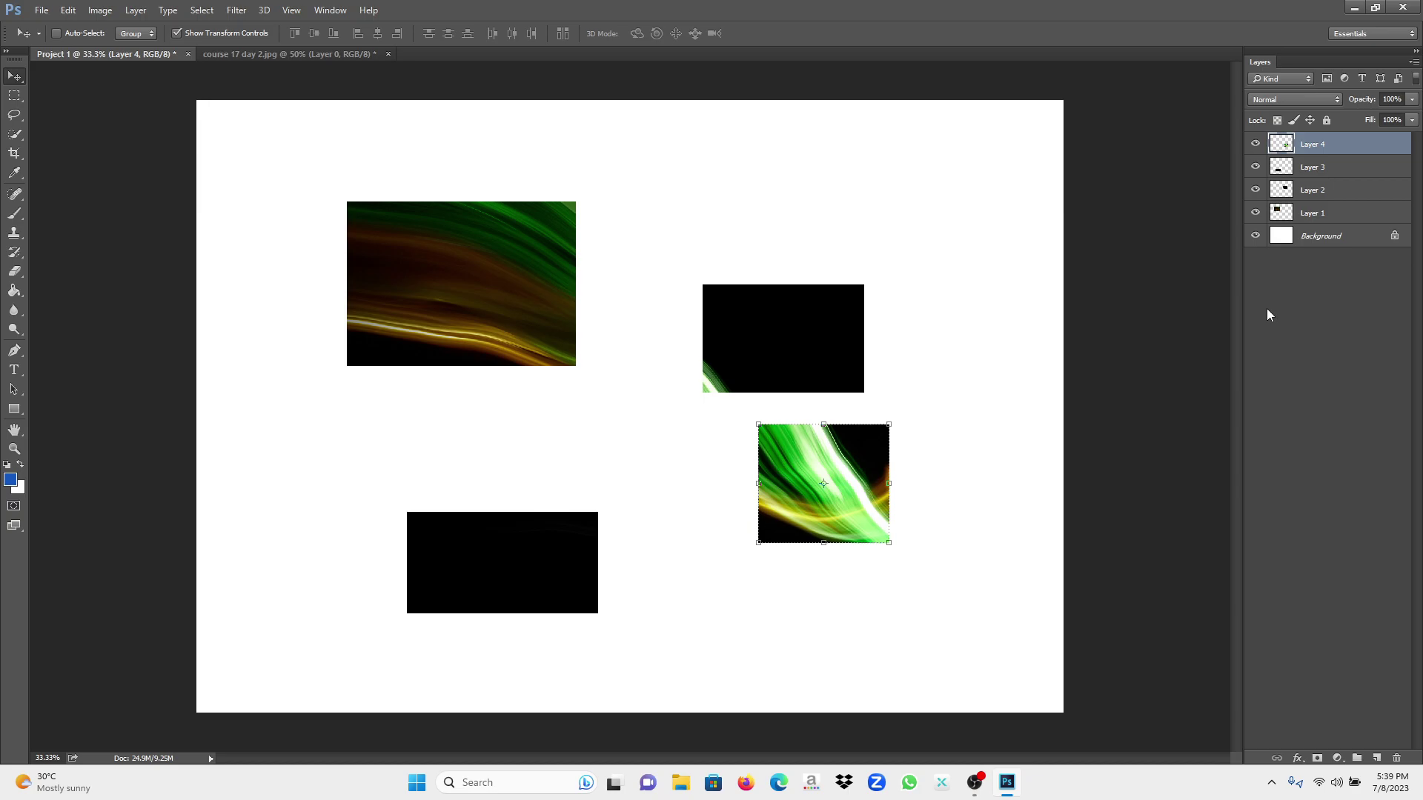
left_click(1257, 282)
left_click(1255, 236)
left_click(1256, 235)
left_click(1256, 235)
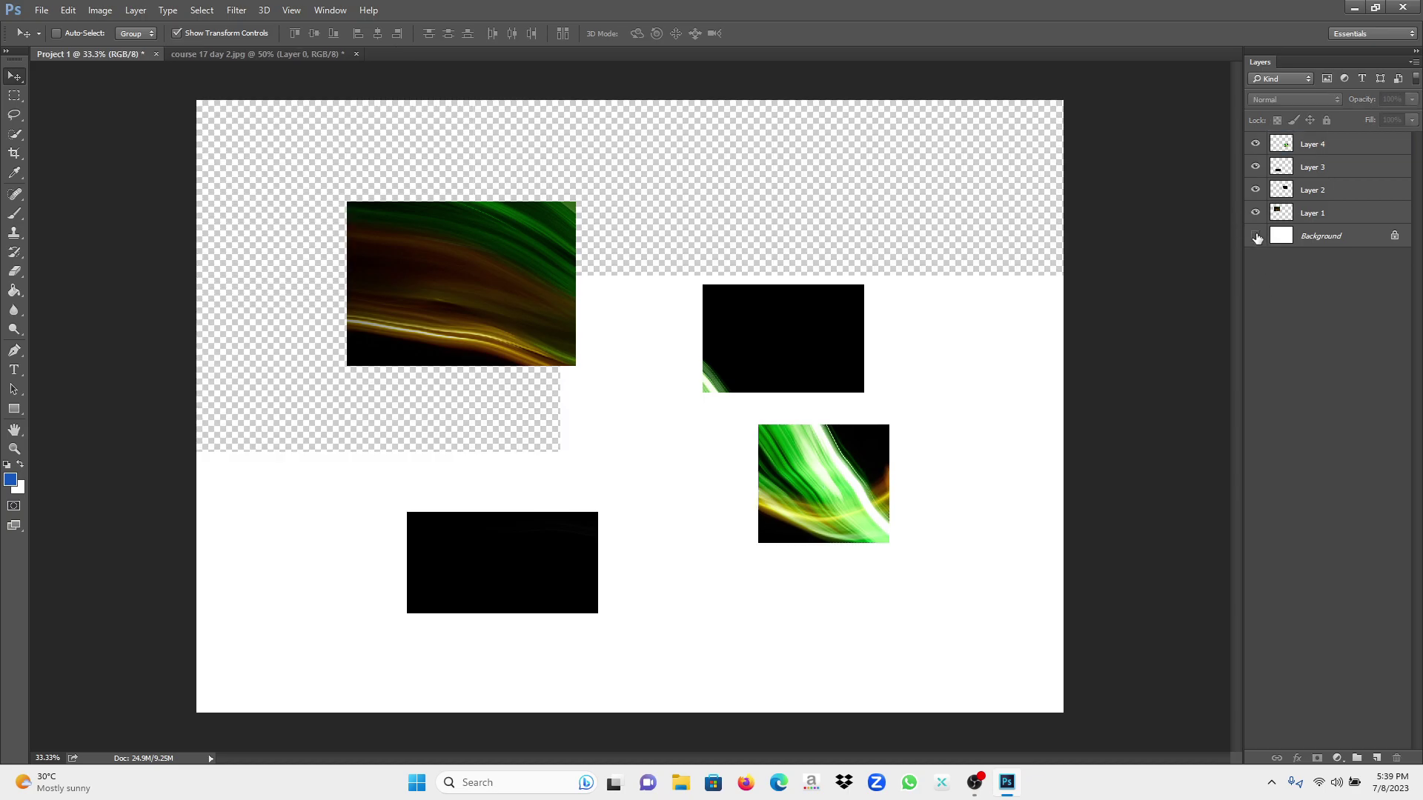
left_click(1255, 236)
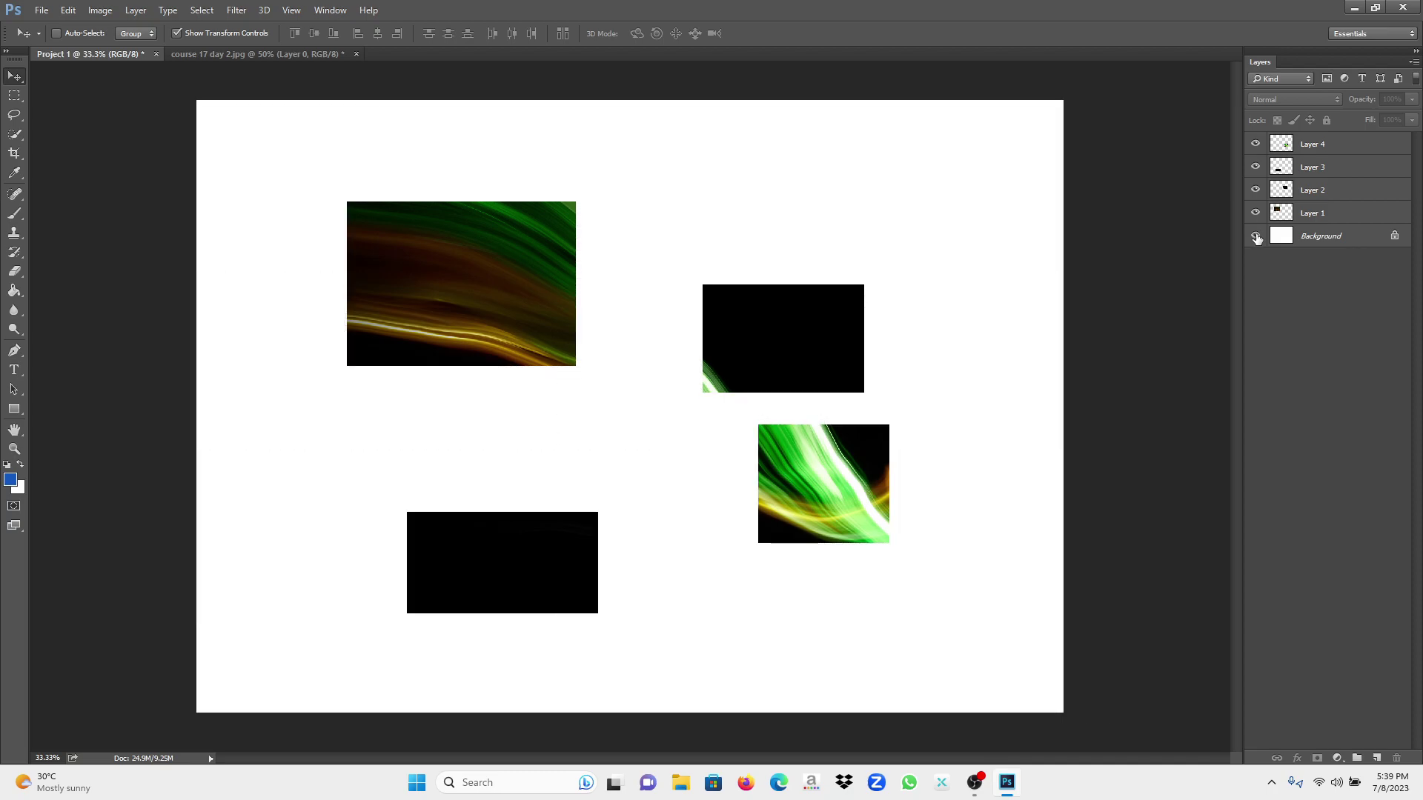
- Toggle the visibility of Layers 1 through 4 one at a time to identify which piece each one holds
left_click(1256, 213)
left_click(1255, 213)
left_click(1255, 190)
left_click(1255, 191)
left_click(1255, 167)
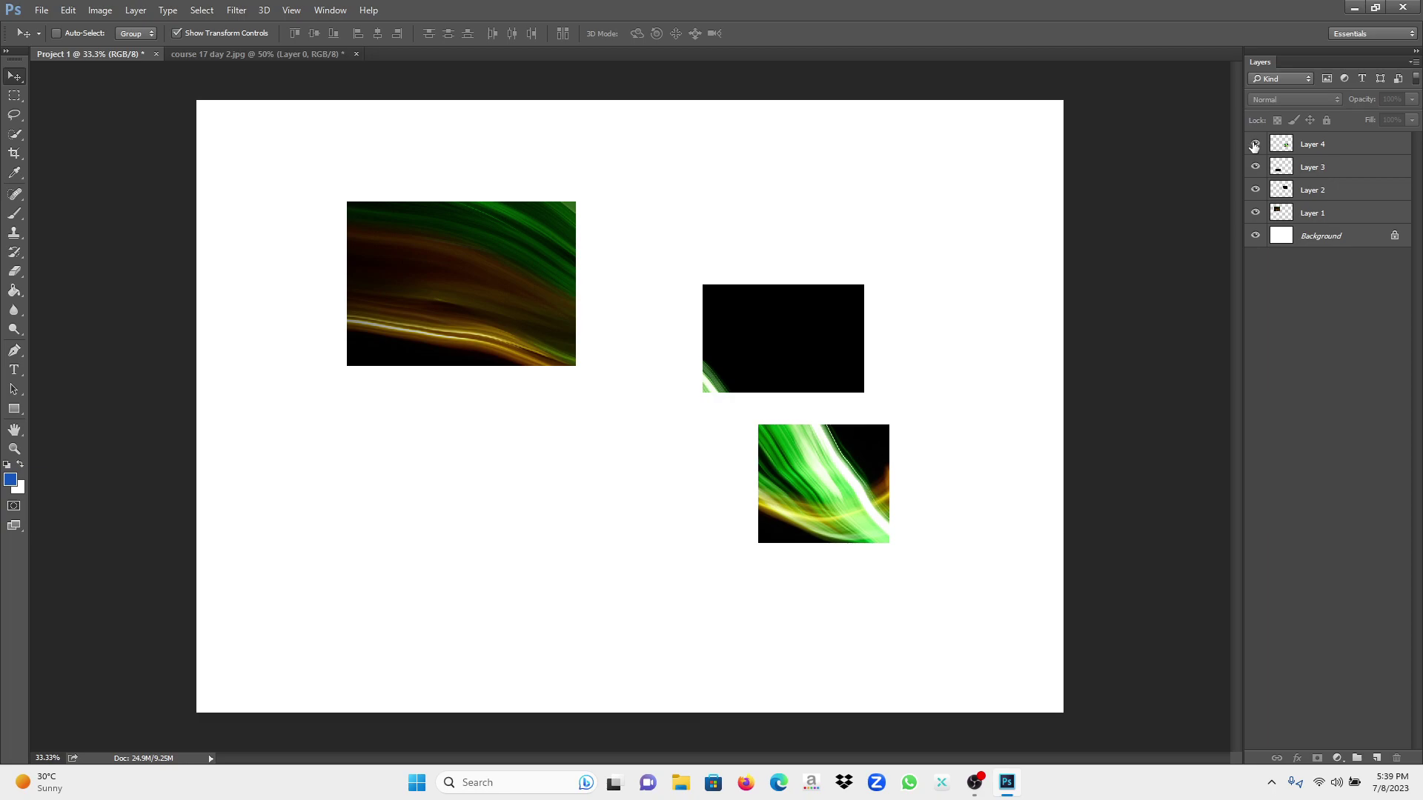
left_click(1255, 144)
left_click(1255, 144)
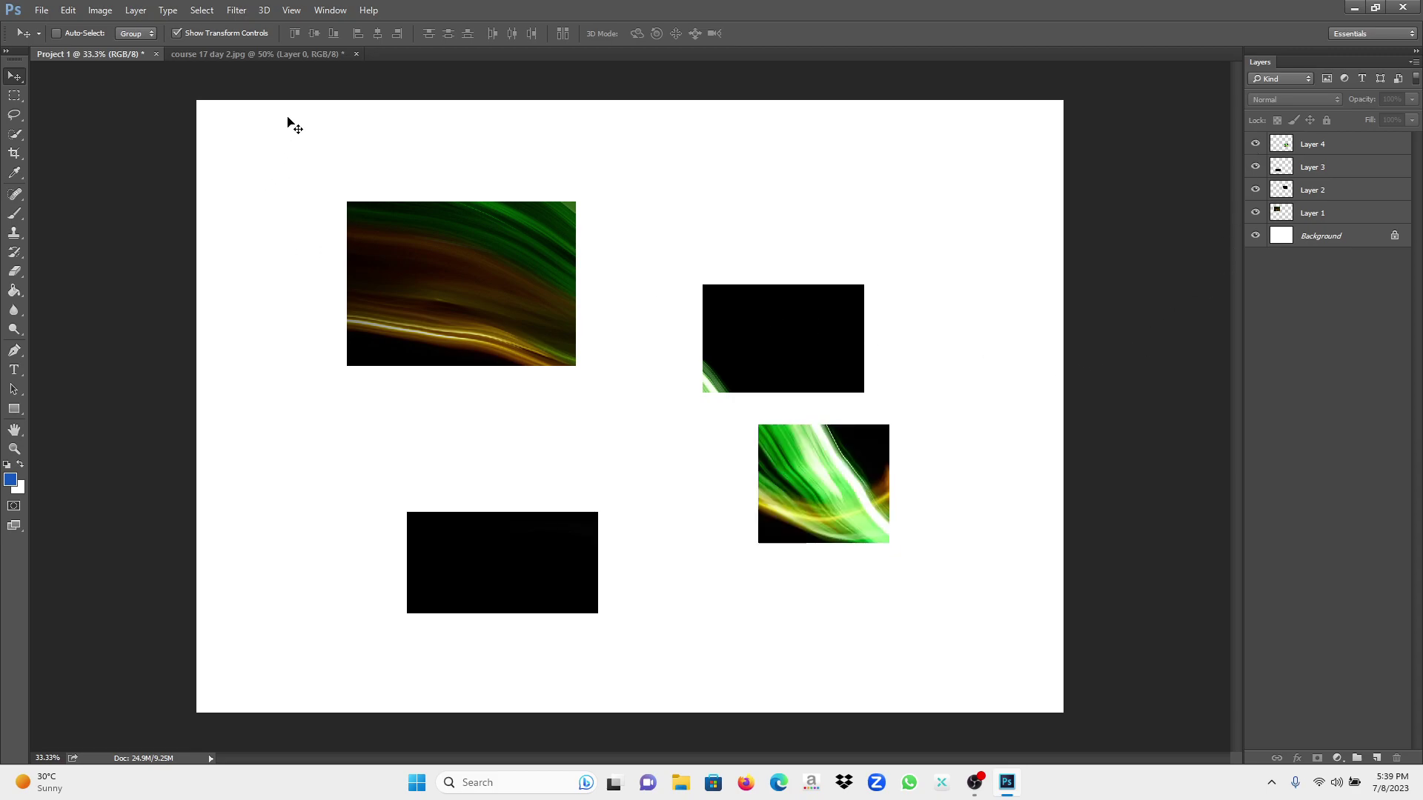
- Start quitting from the course 17 day 2 image and choose to save its changes
left_click(266, 55)
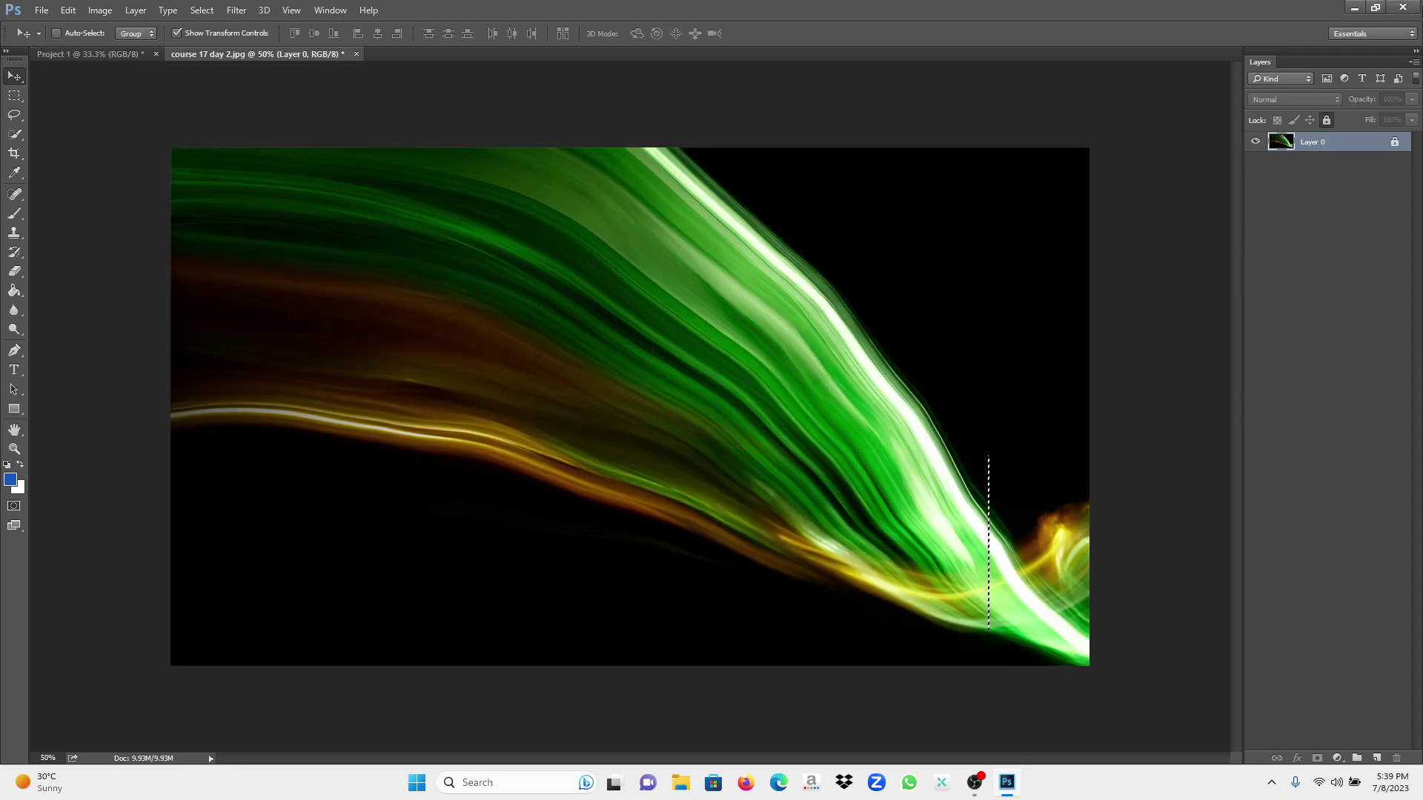
left_click(1403, 7)
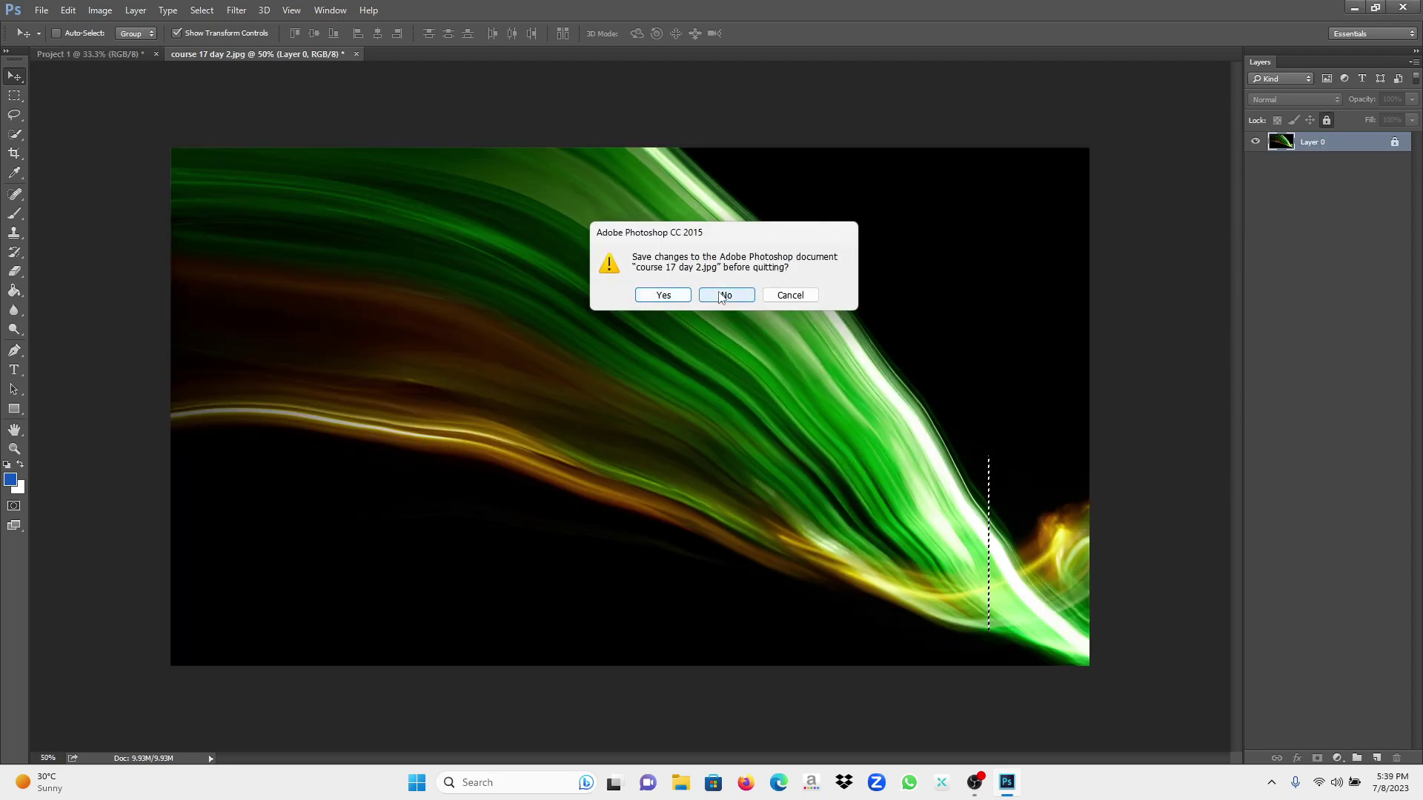
left_click(657, 296)
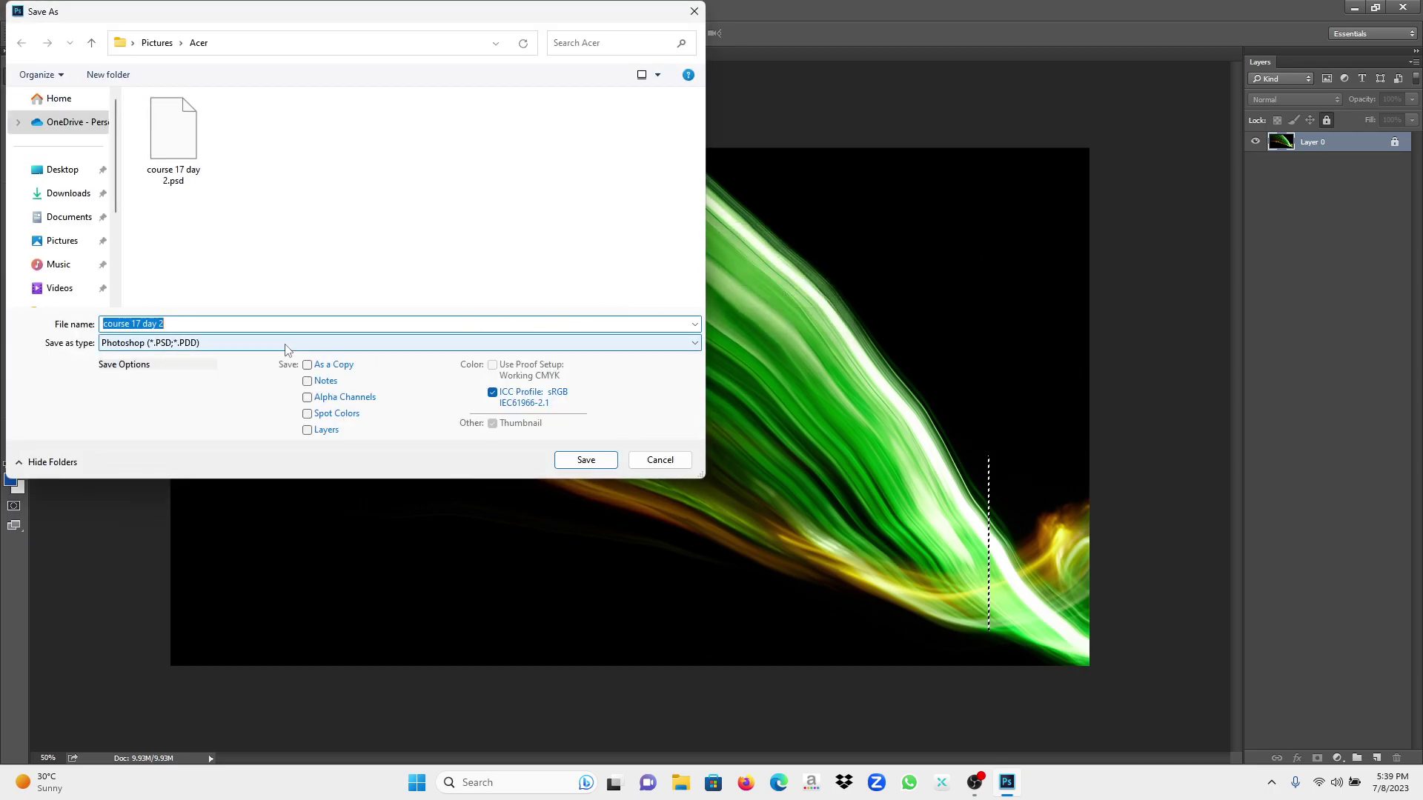
- Save the image in Photoshop format under the file name project 1, keeping Maximize Compatibility on
left_click(209, 323)
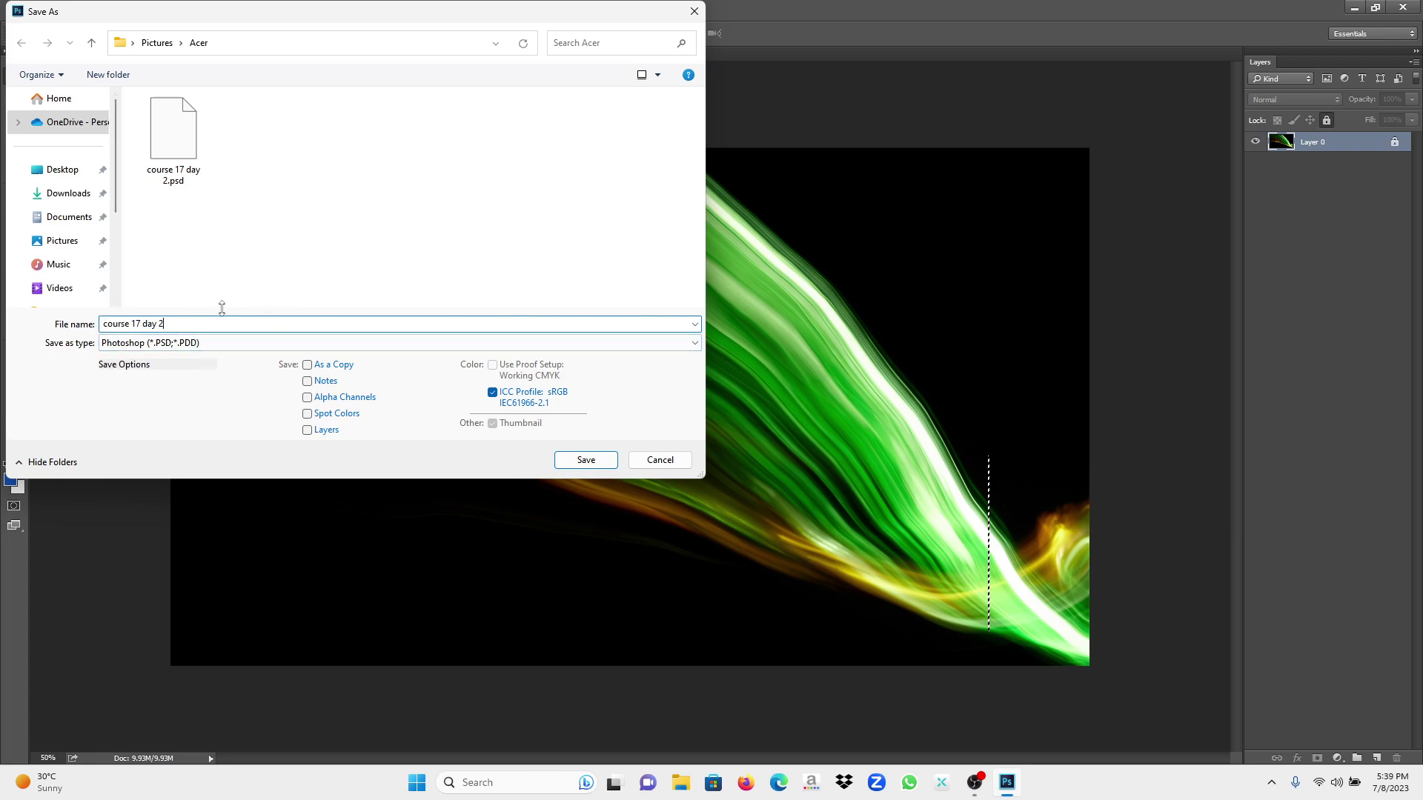
key("BackSpace")
key("BackSpace")
key("BackSpace")
key("BackSpace")
key("BackSpace")
key("BackSpace")
key("BackSpace")
key("BackSpace")
key("BackSpace")
key("BackSpace")
key("BackSpace")
key("BackSpace")
key("BackSpace")
key("BackSpace")
type("pro")
key("Return")
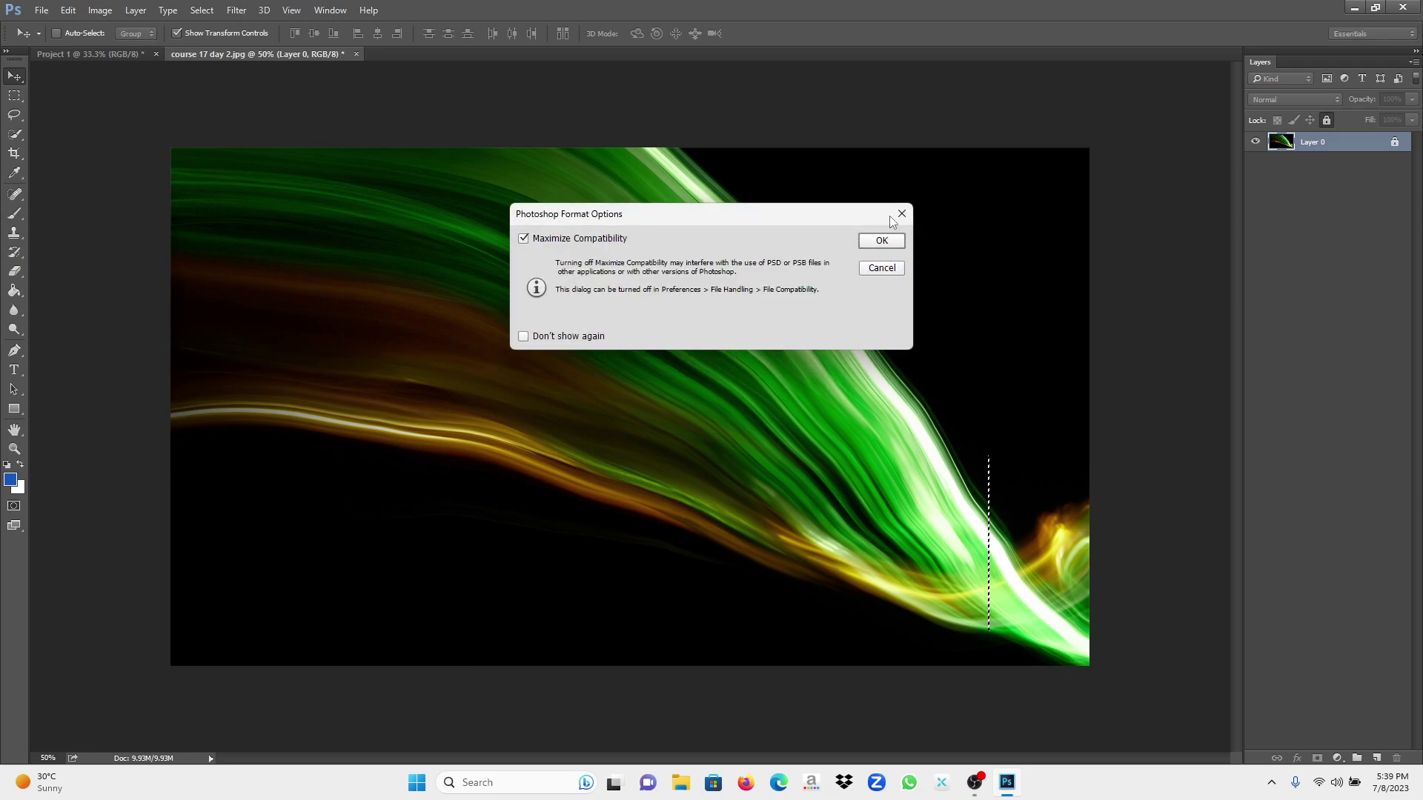
left_click(880, 240)
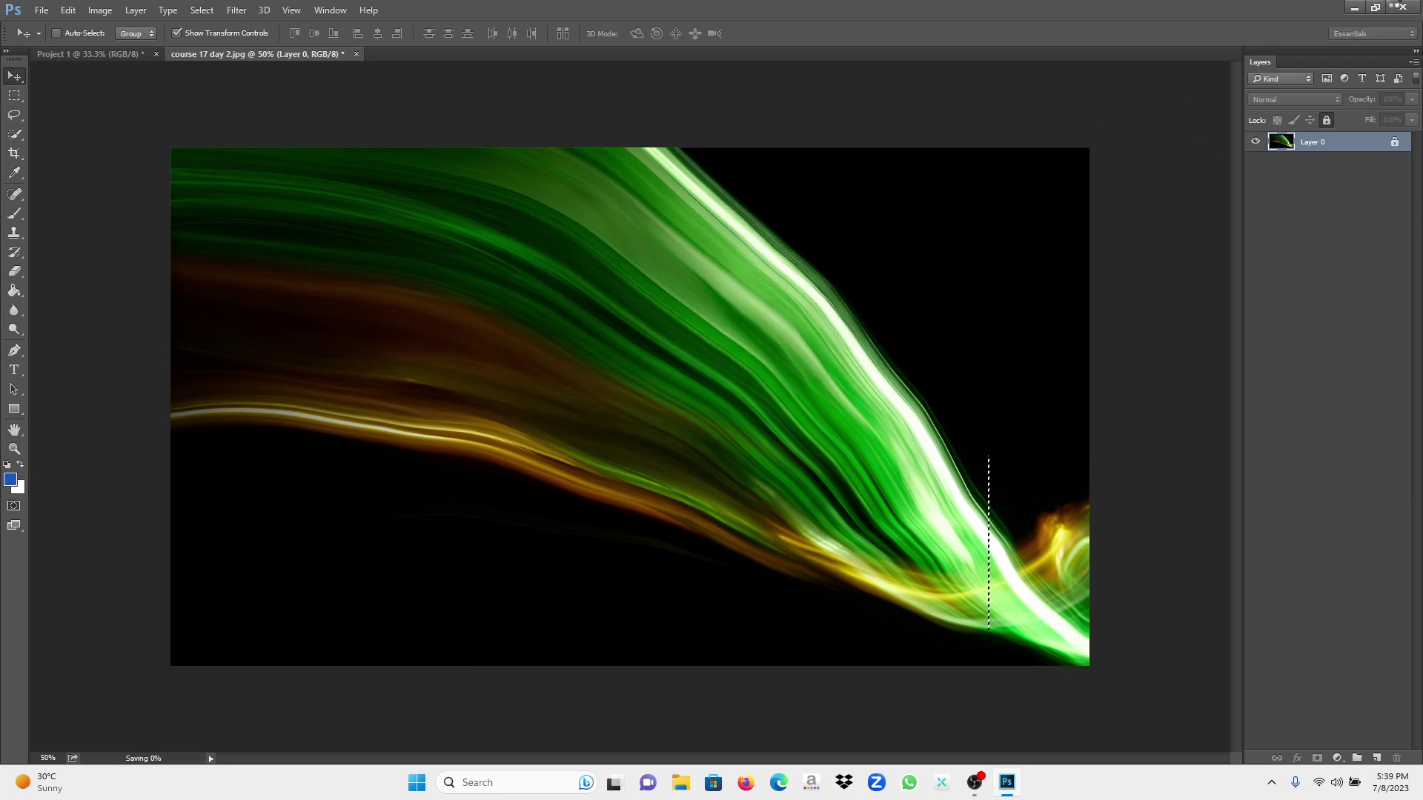
- Quit Photoshop, closing the Project 1 document and letting the background save of project 1.psd complete
left_click(1403, 7)
left_click(791, 295)
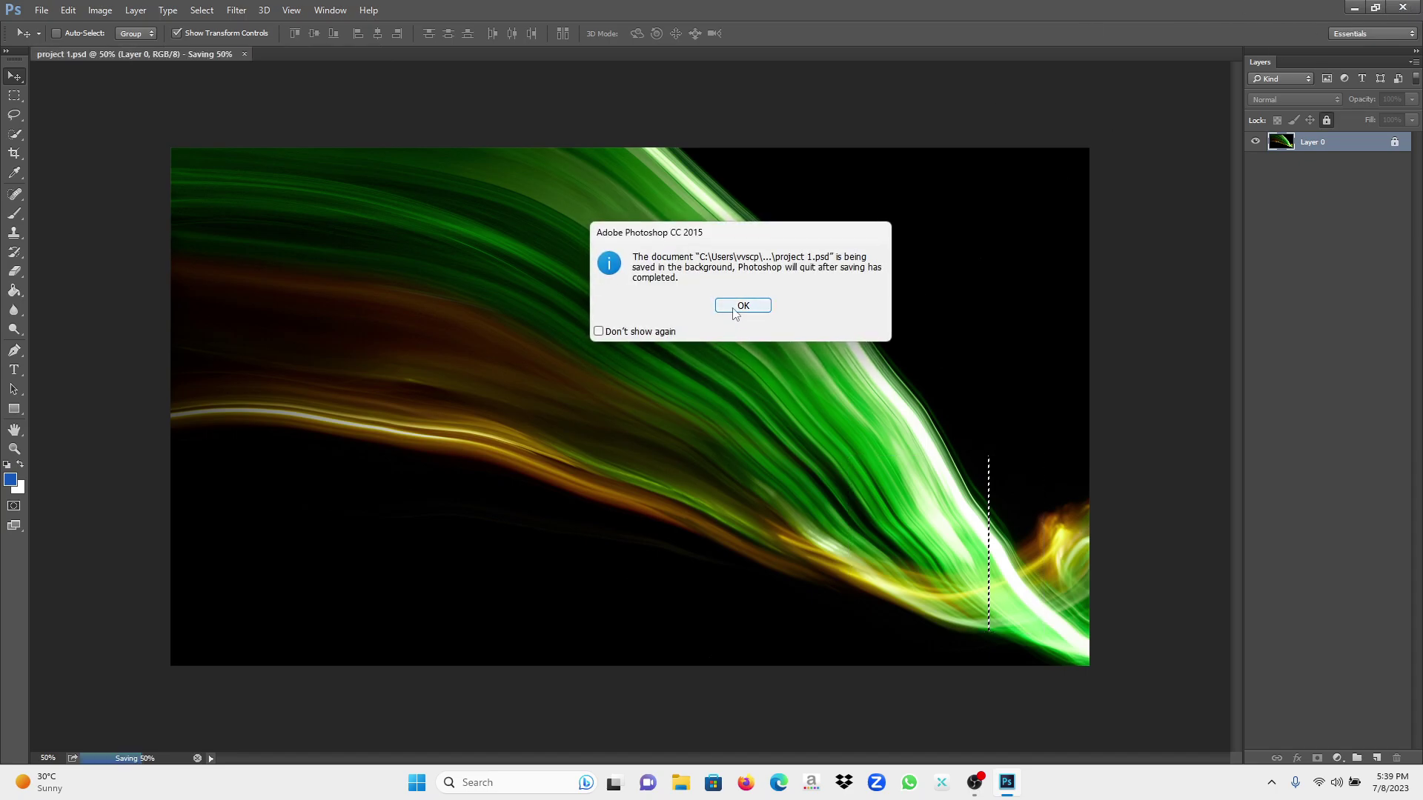
left_click(742, 306)
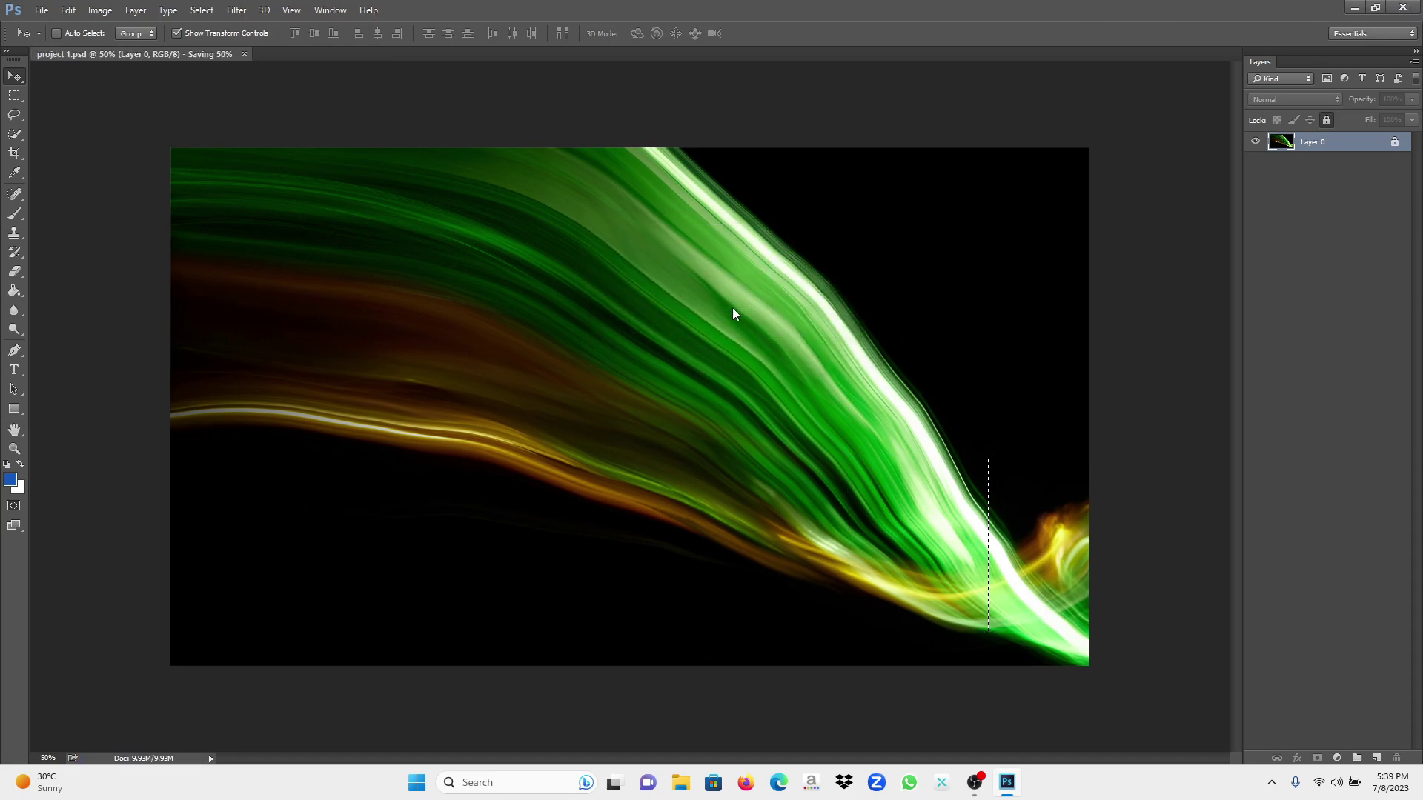
left_click(1401, 8)
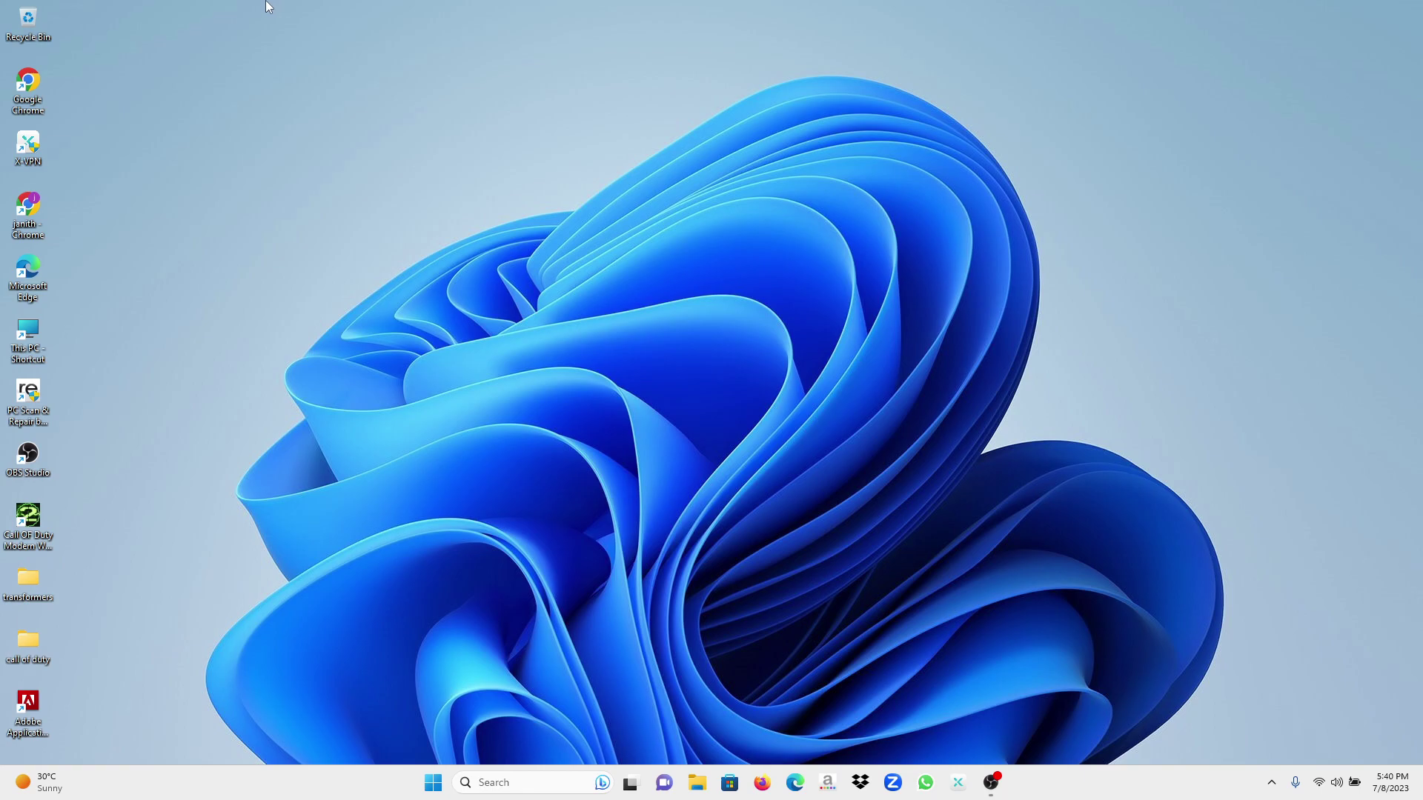
- Open the Windows desktop's context menu
right_click(474, 15)
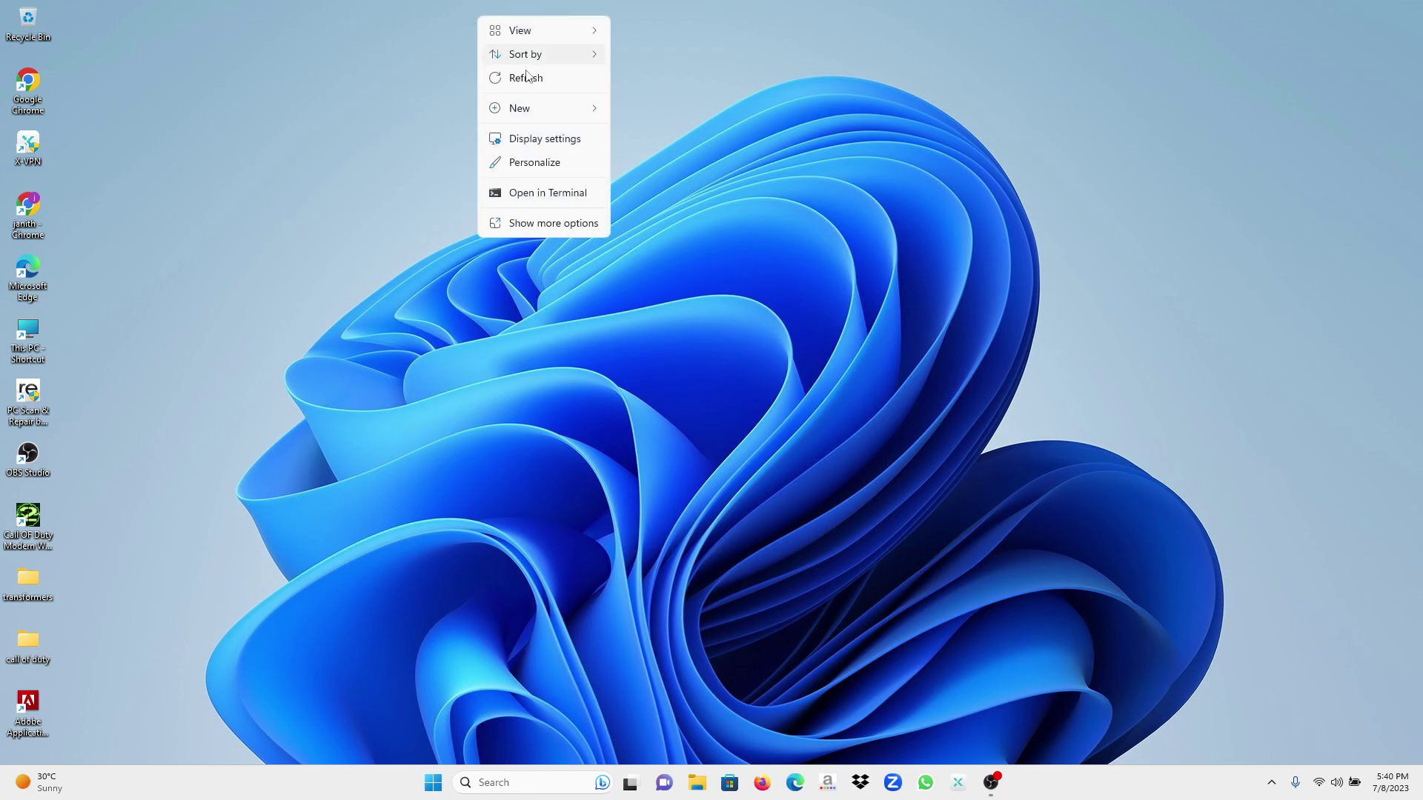